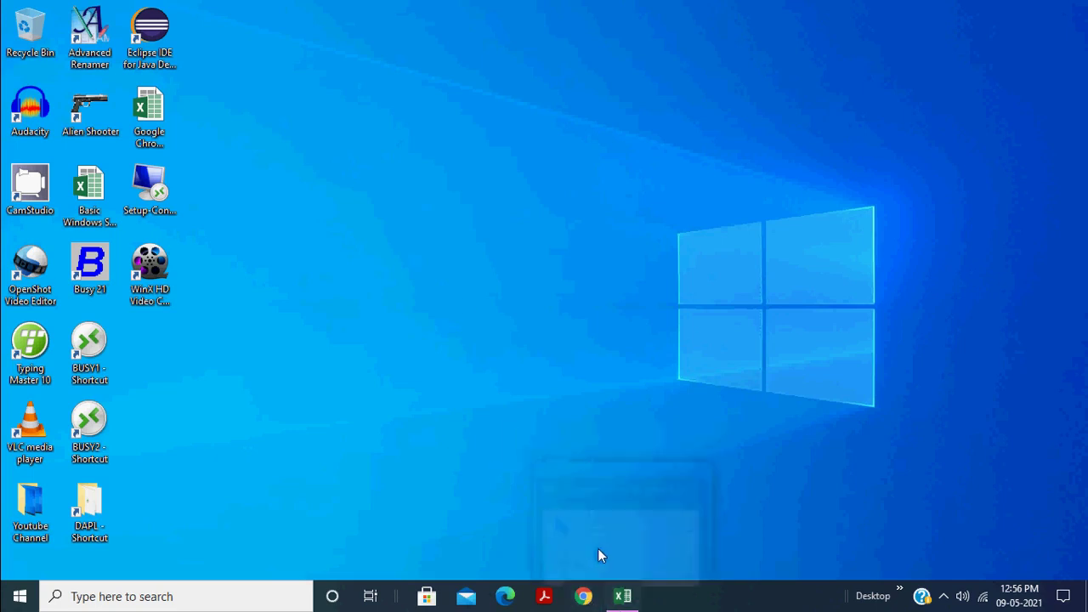
Restore the Google Chrome Shortcut Keys workbook from the Excel taskbar button.
click(623, 595)
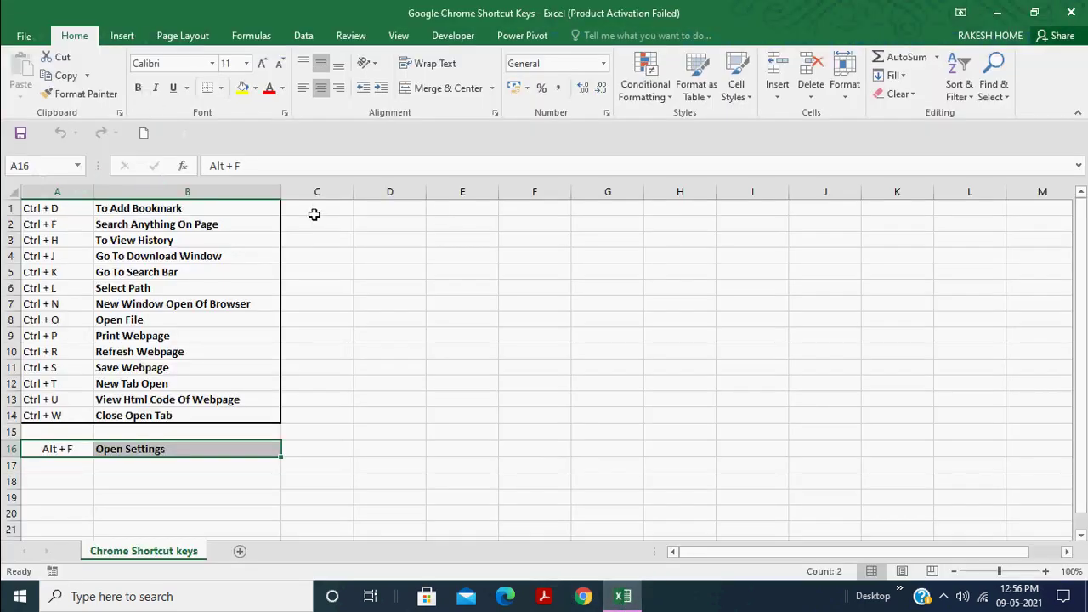
Select cell A1 of the shortcut list, then bring the Chrome New Tab window forward.
click(70, 206)
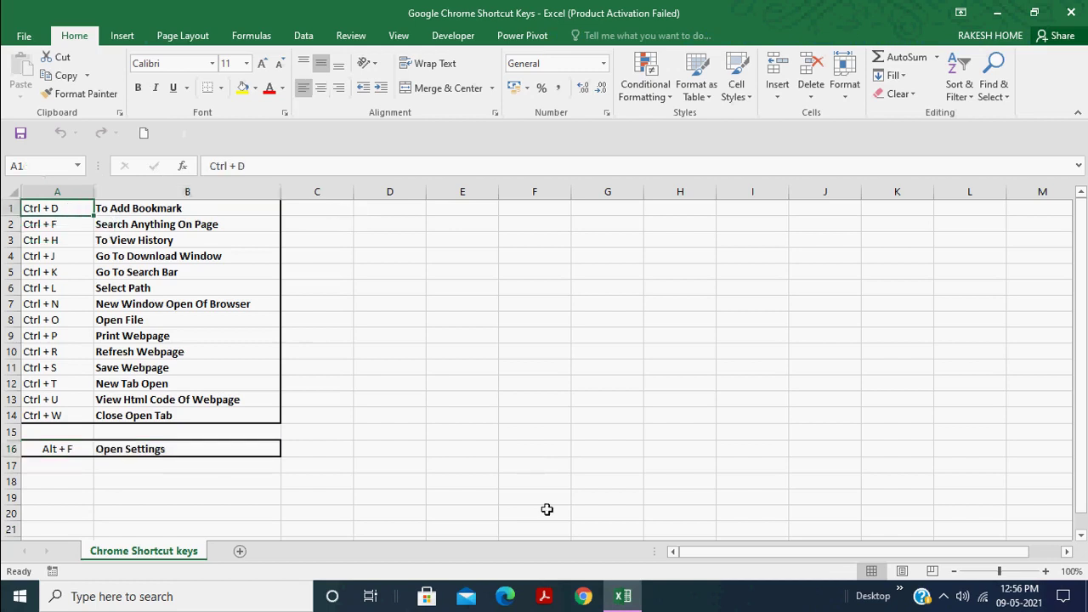
click(583, 598)
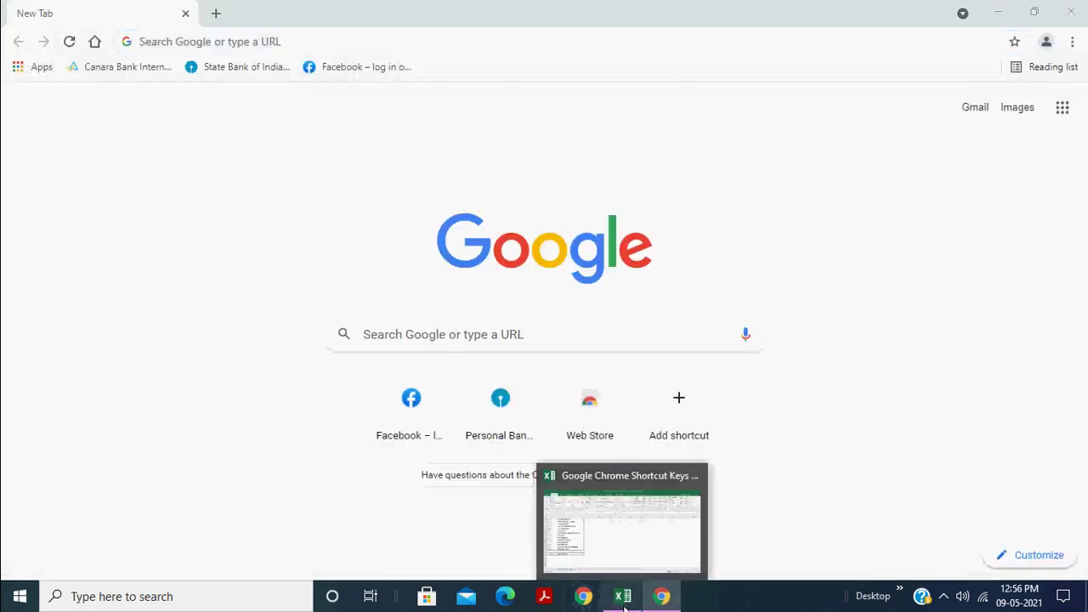
click(623, 598)
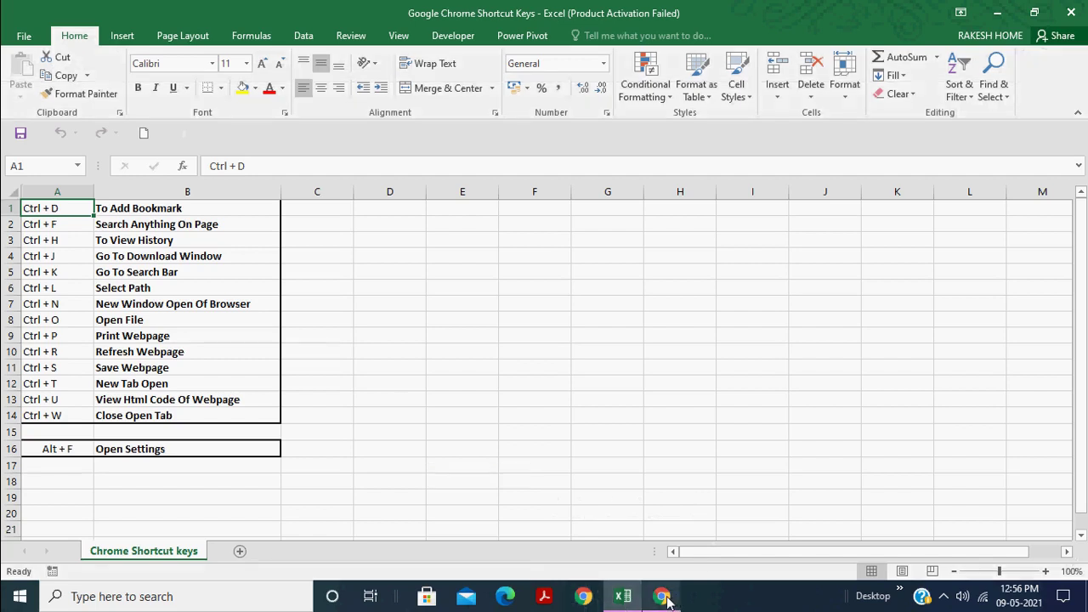
click(662, 597)
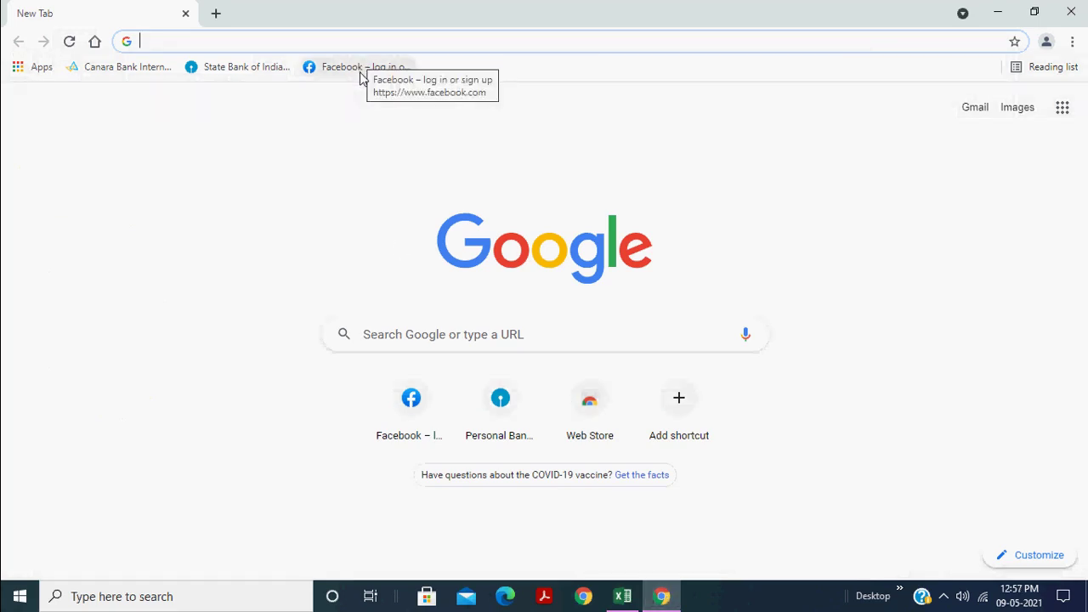
Search 'face' to open the Facebook login page, then close and reopen Chrome.
click(343, 44)
text(ga)
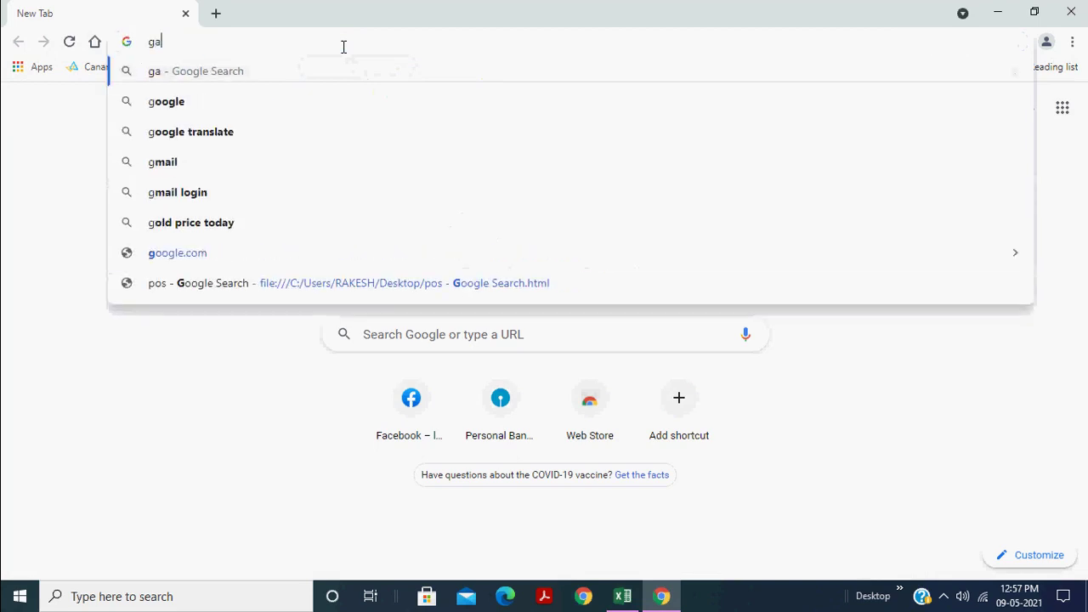
text(v)
key(BackSpace)
key(BackSpace)
key(BackSpace)
text(face)
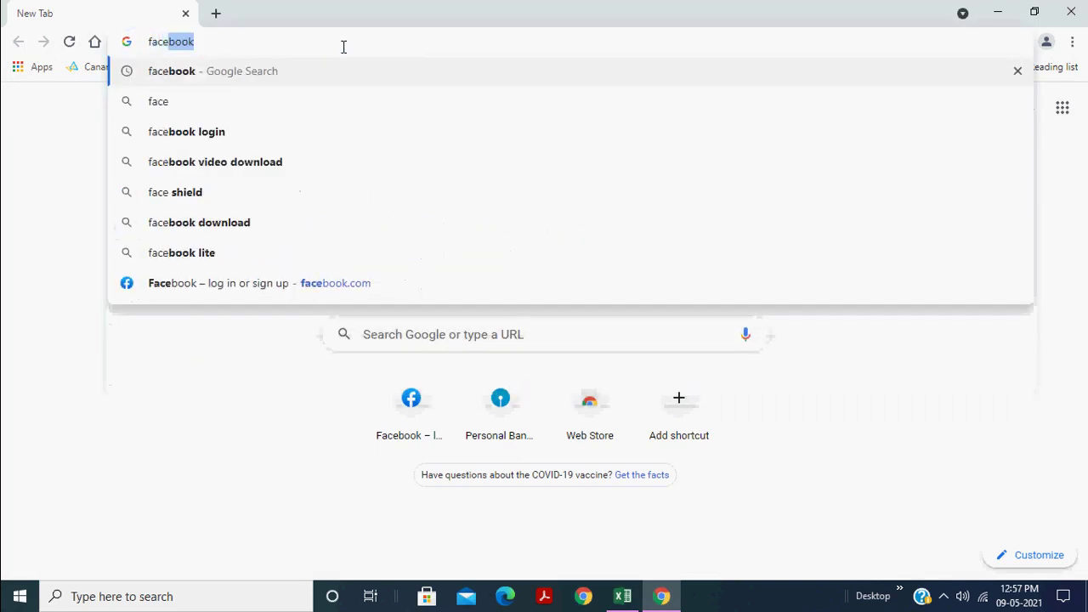
key(Return)
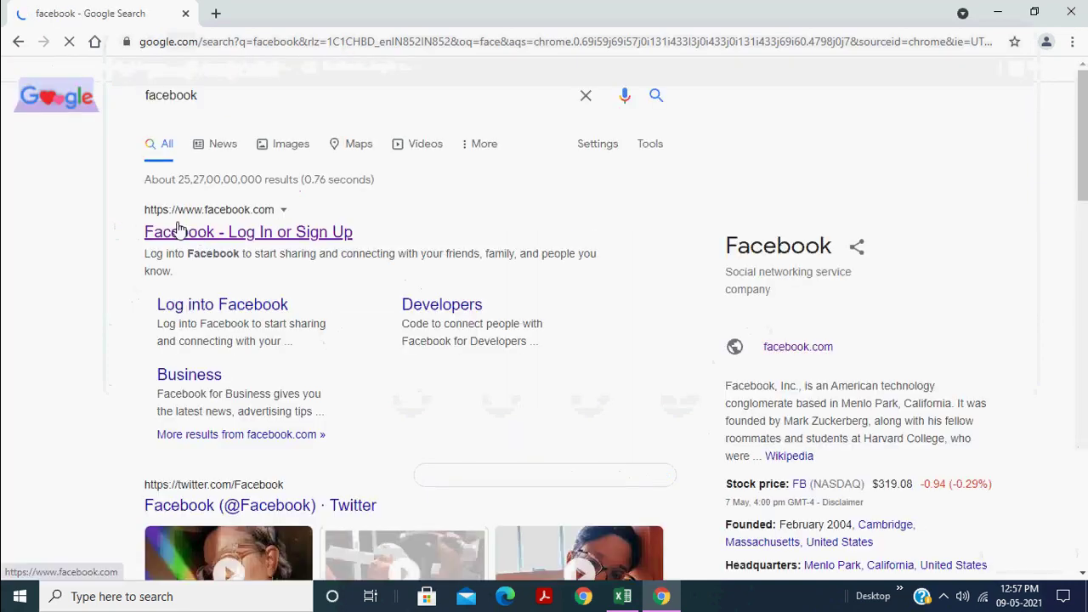
click(189, 237)
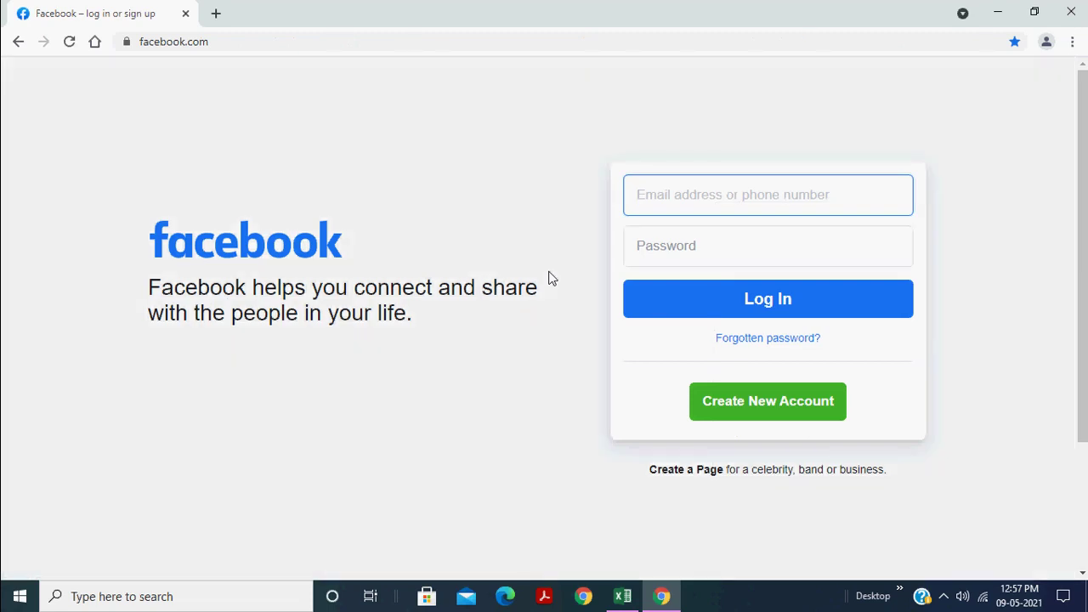
click(1070, 11)
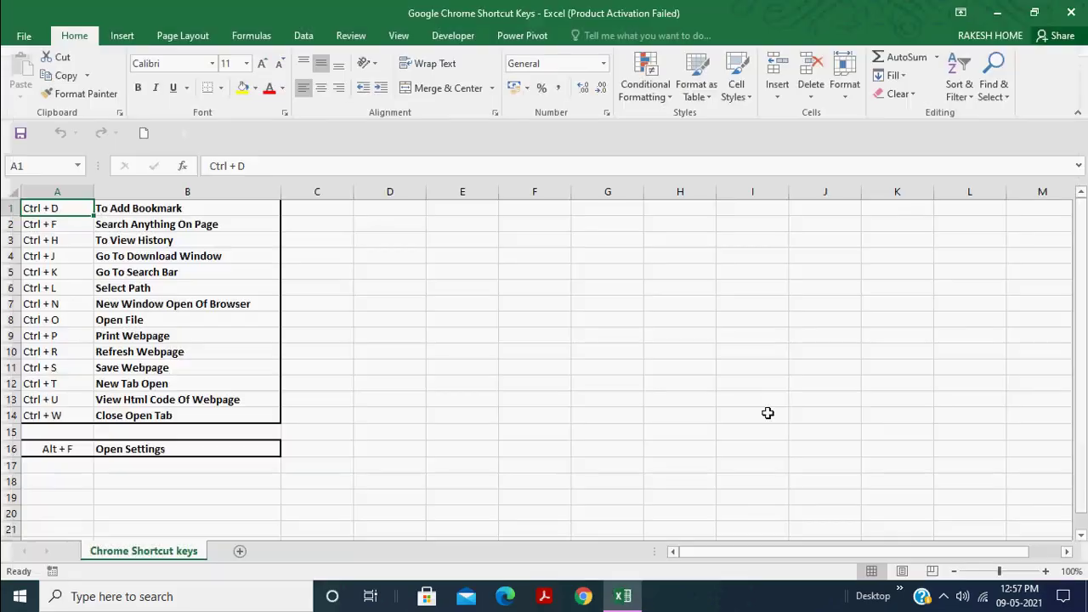
click(582, 598)
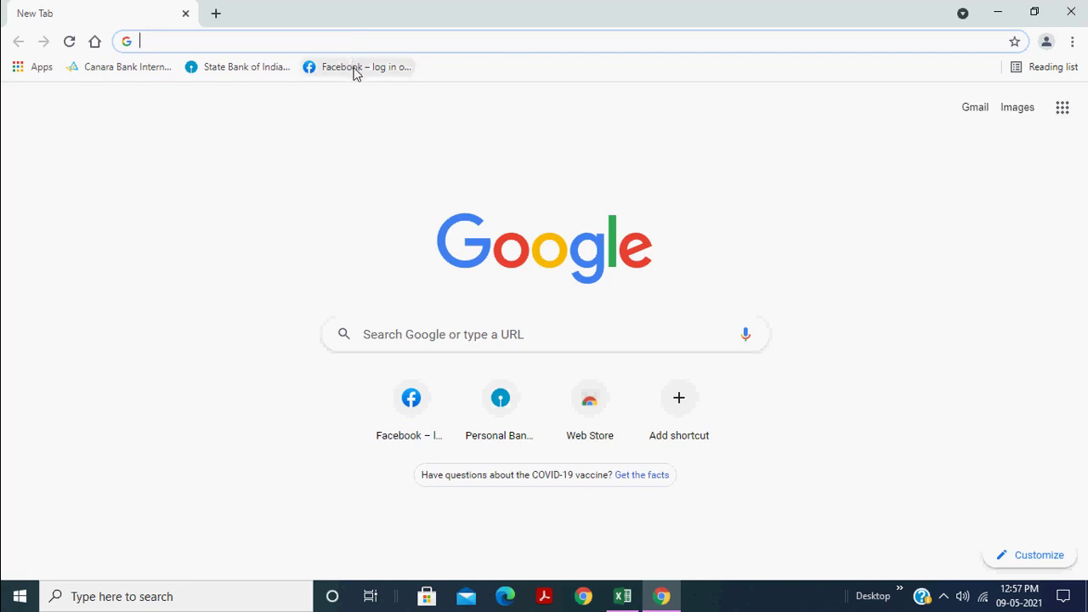
Delete the old Facebook bookmark, reopen Facebook via a 'face' search, and re-bookmark it with Ctrl+D.
right_click(355, 72)
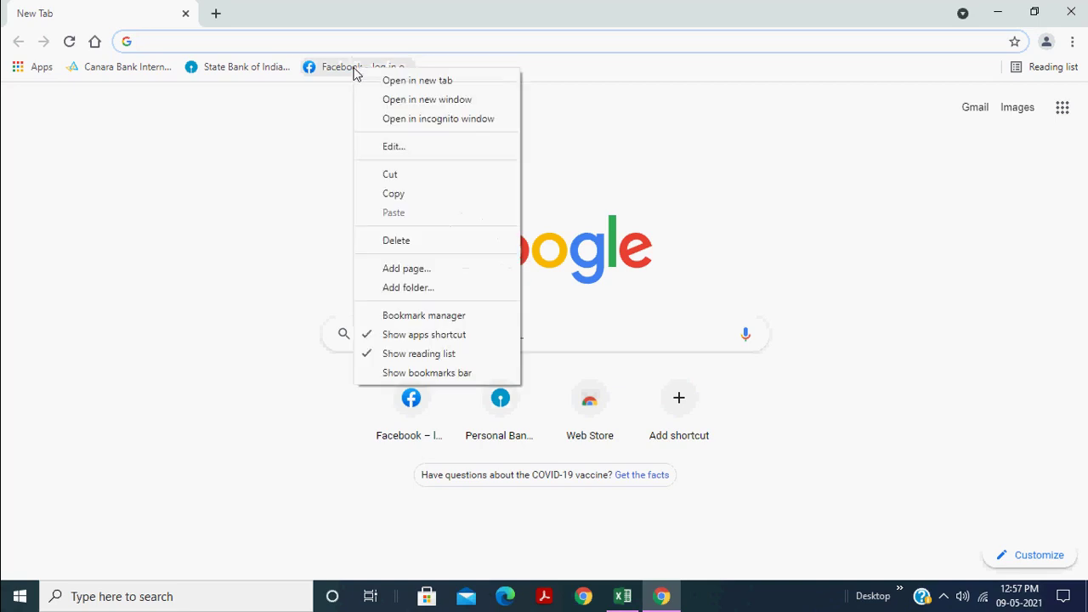
click(427, 237)
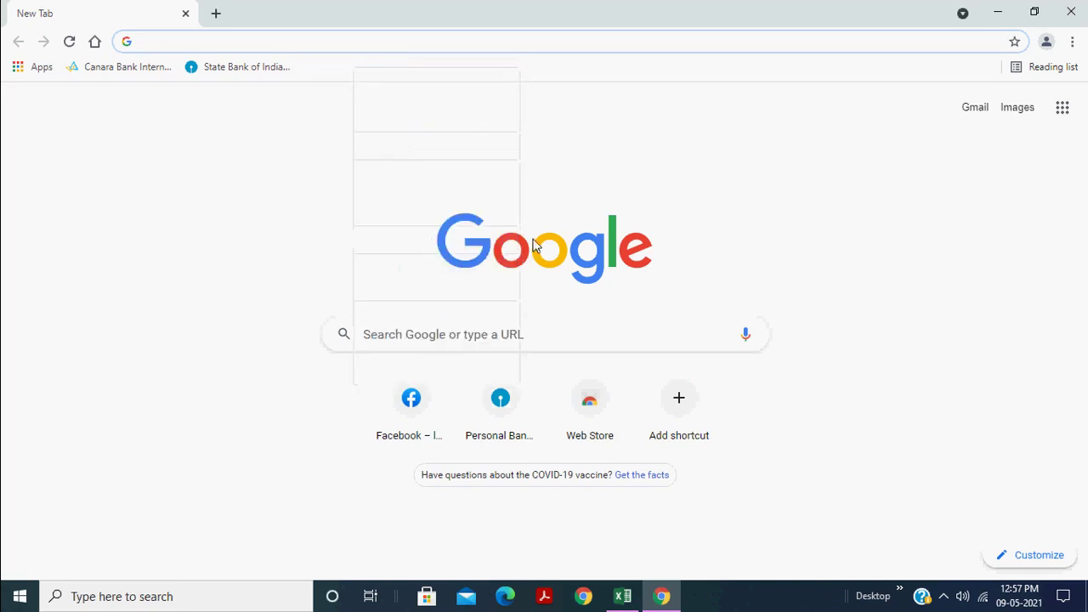
click(201, 42)
text(face)
key(Return)
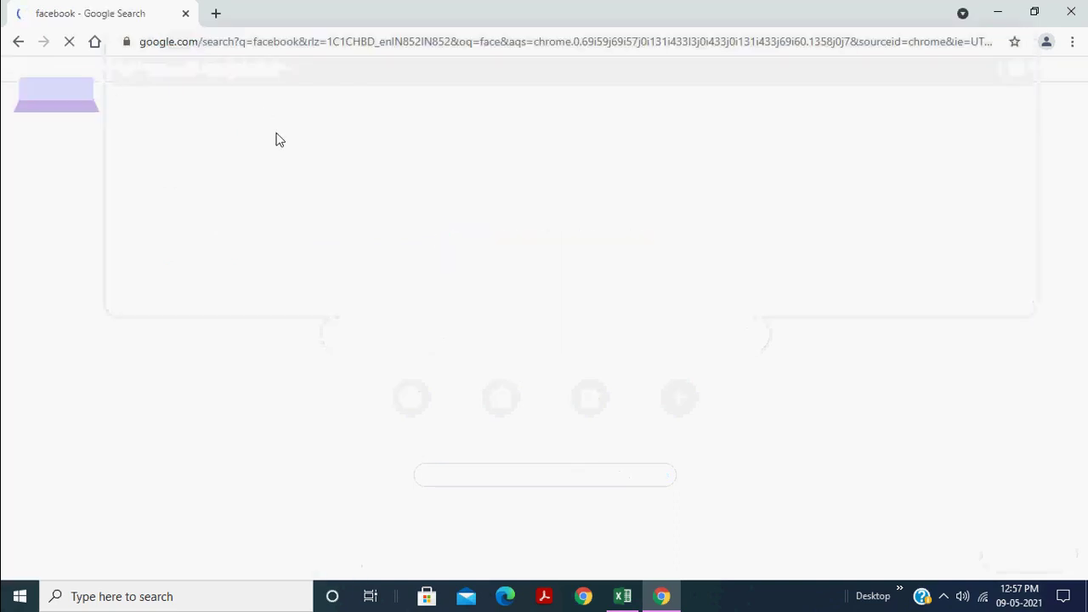
click(243, 234)
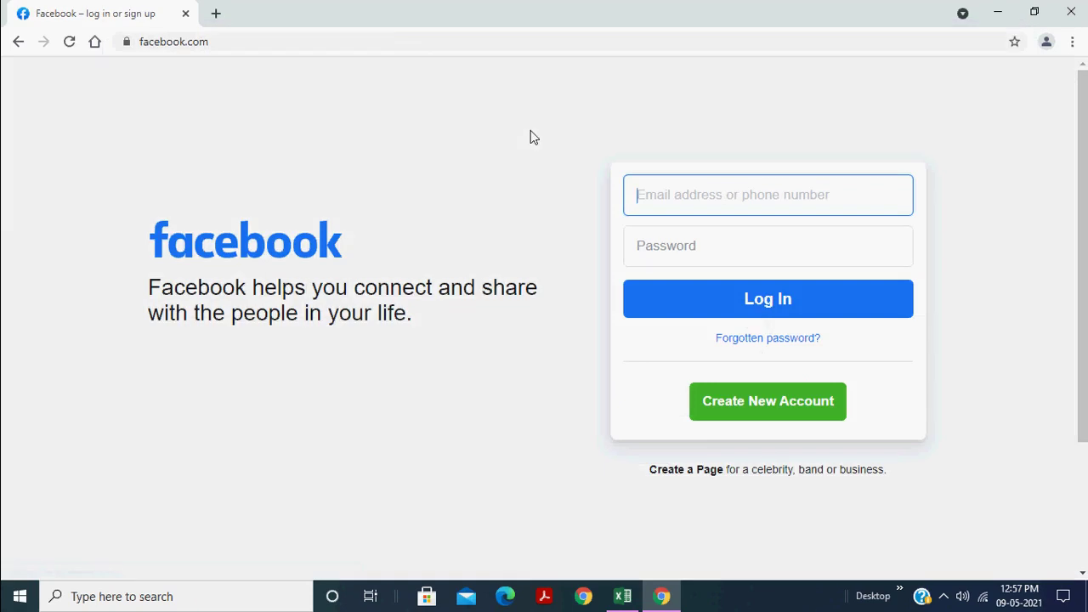
key(ctrl+d)
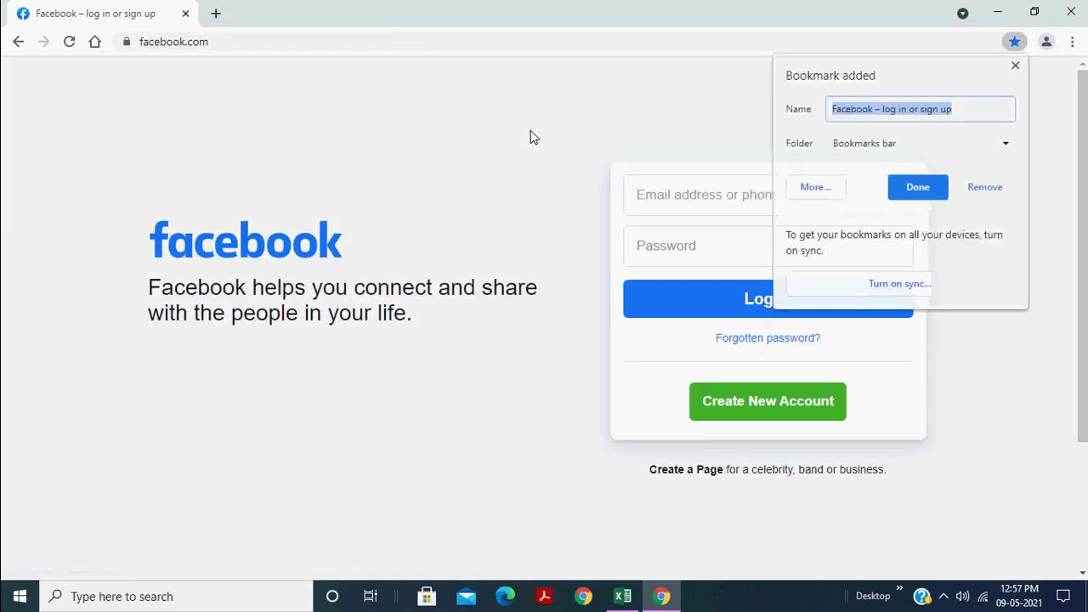
click(922, 192)
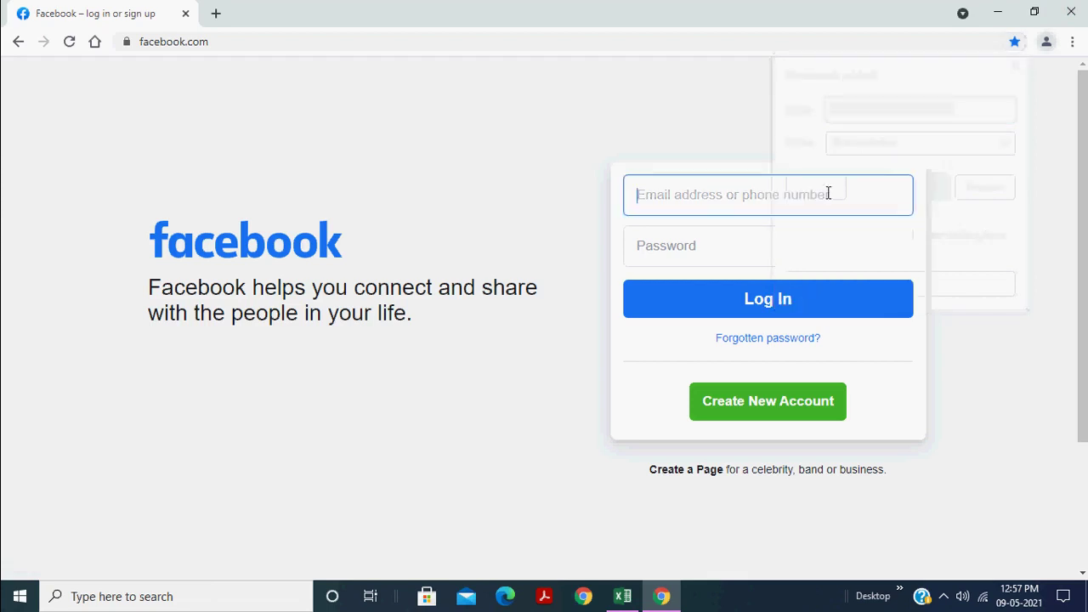
Open Facebook from its bookmark in a new tab, then add another blank tab.
click(215, 14)
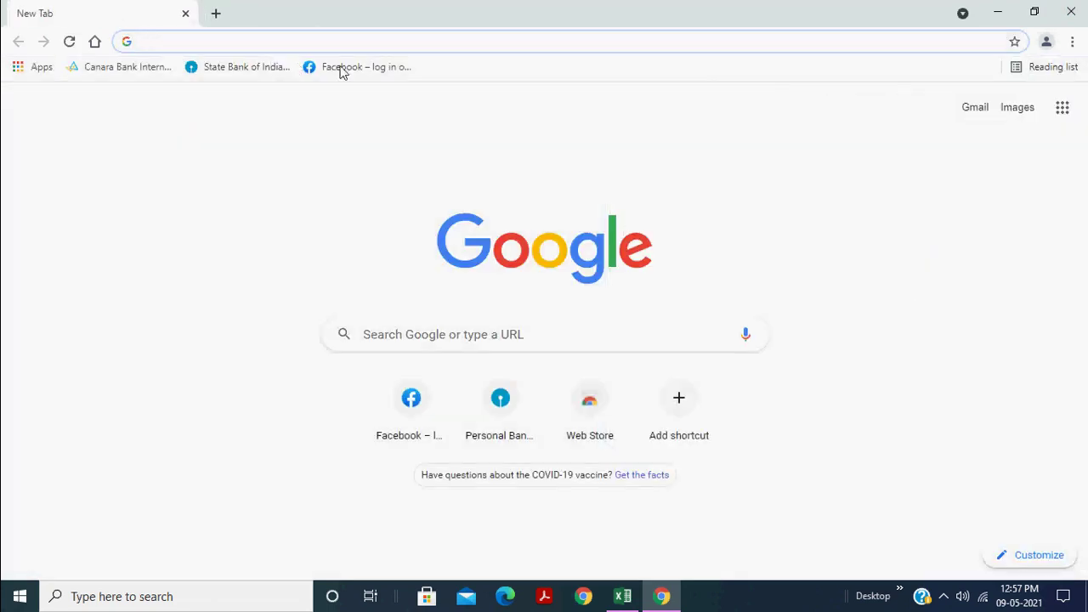
click(405, 74)
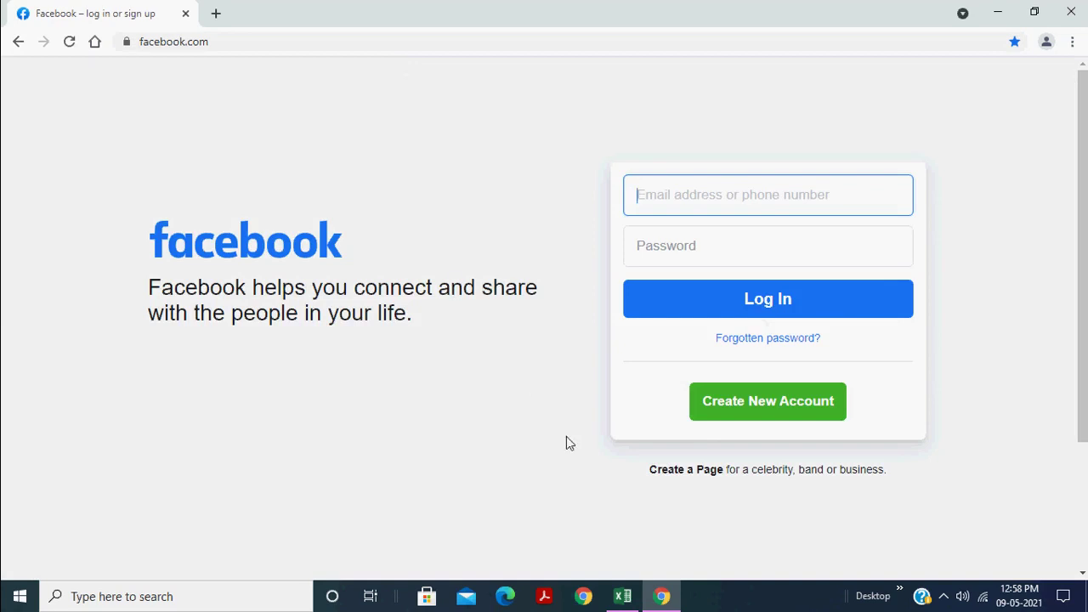
click(621, 596)
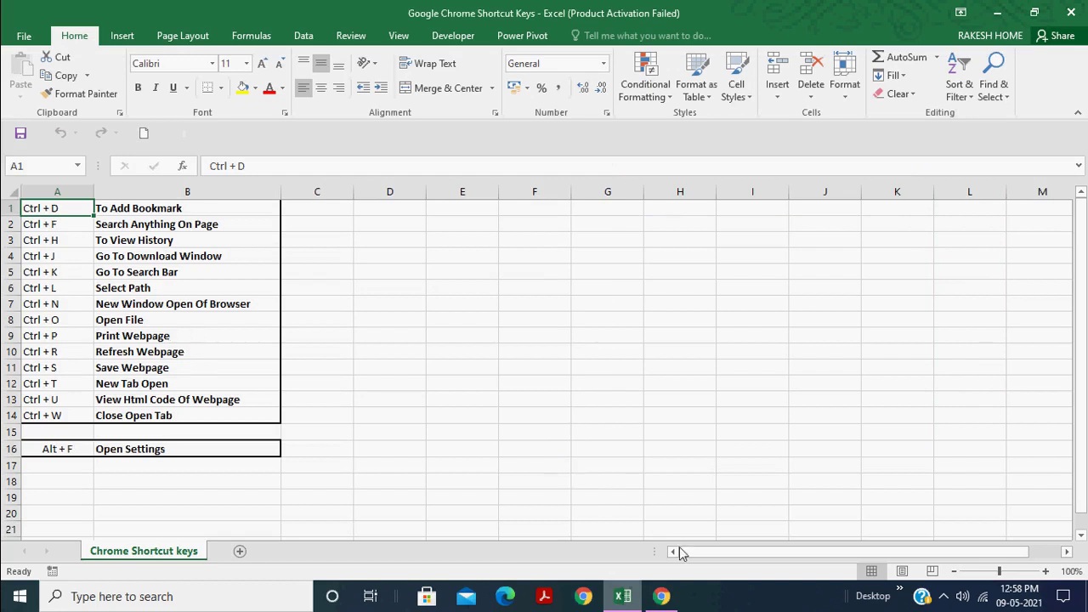
click(663, 598)
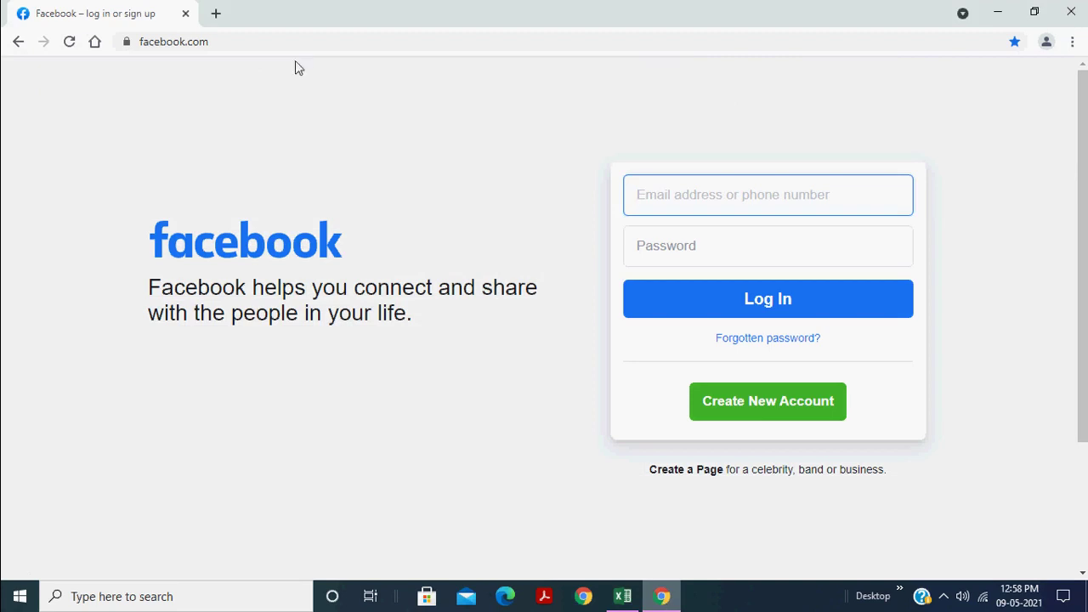
click(217, 14)
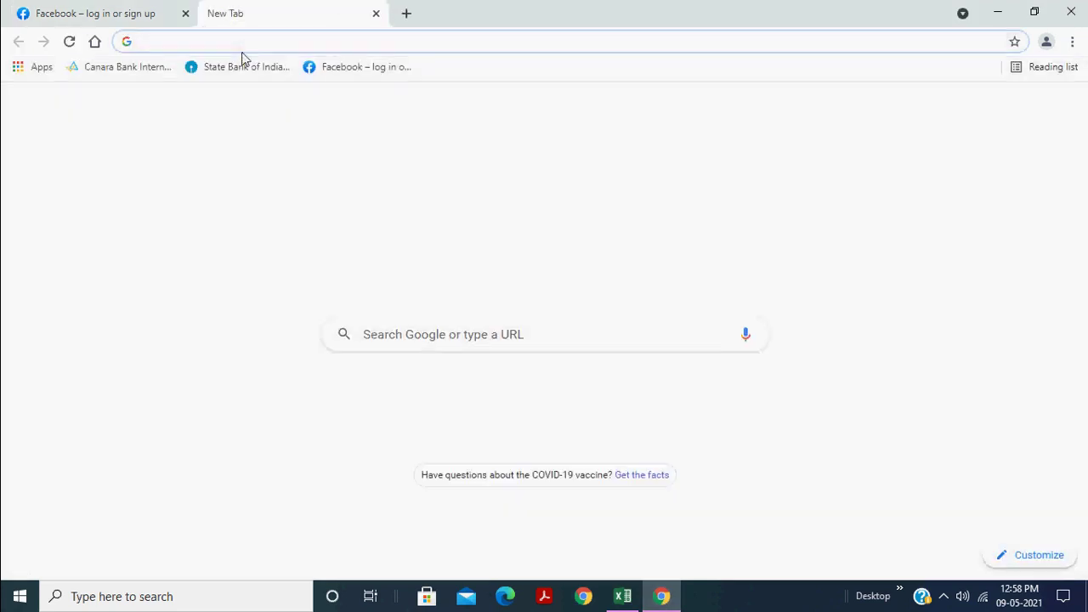
Go to google.com, search 'facebook', and open the find bar with Ctrl+F.
click(258, 42)
text(g)
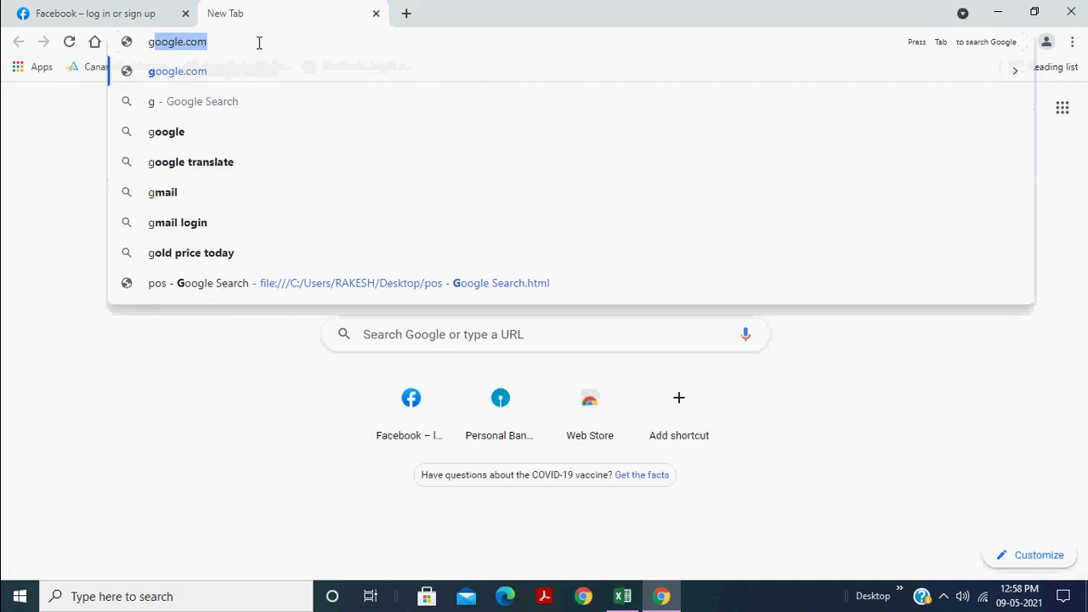
text(oo)
key(Return)
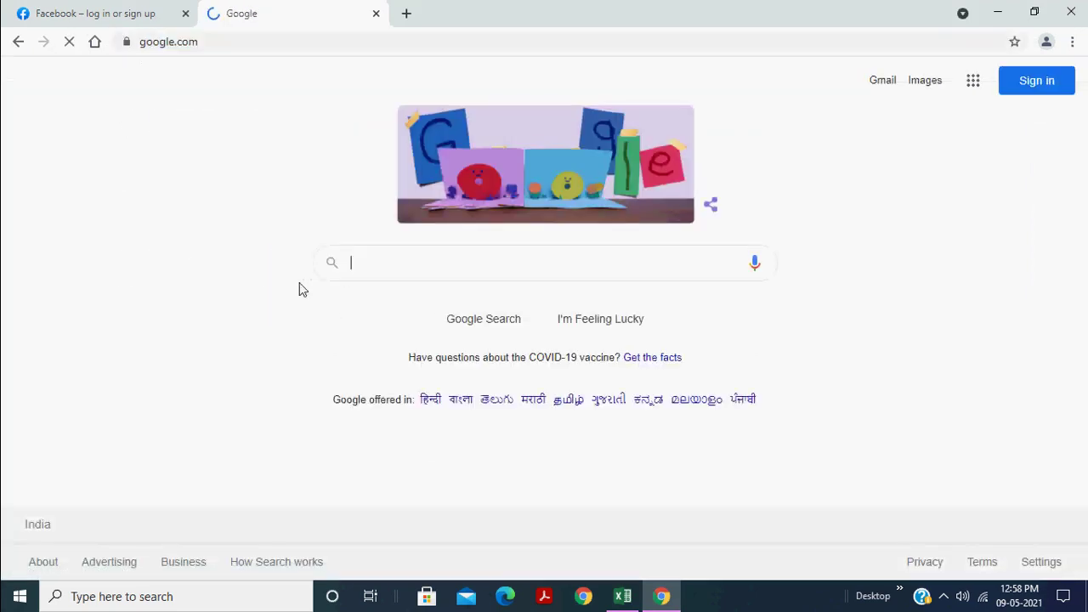
text(face)
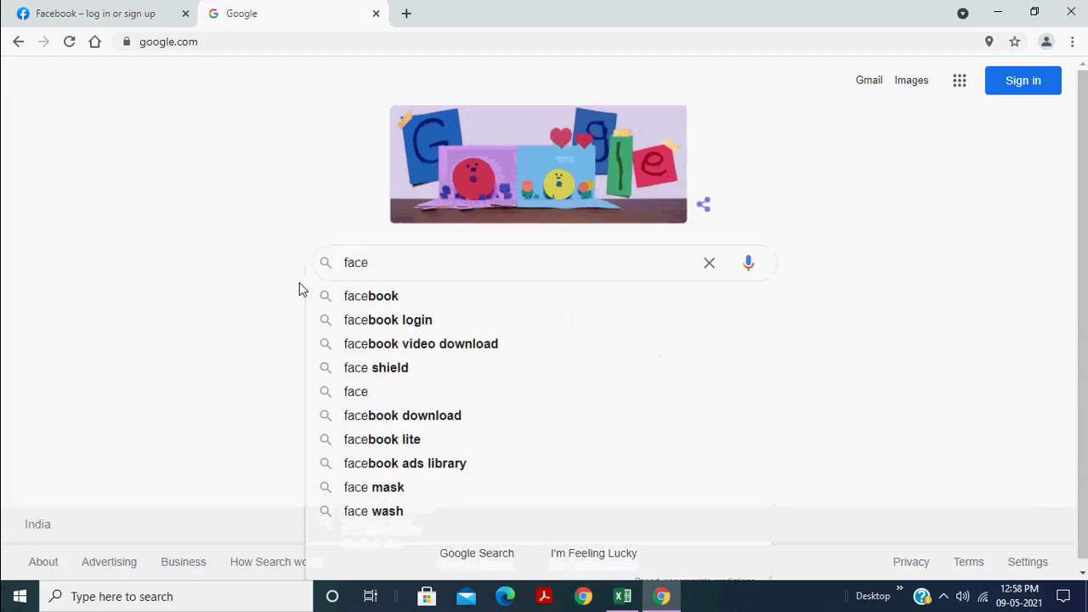
text(book)
key(Return)
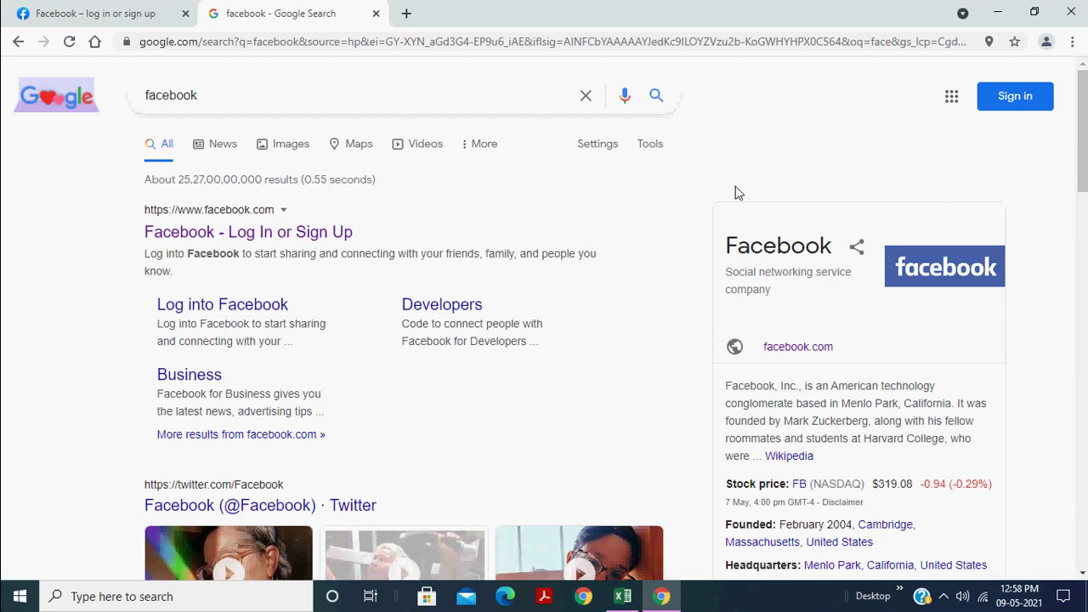
key(ctrl+f)
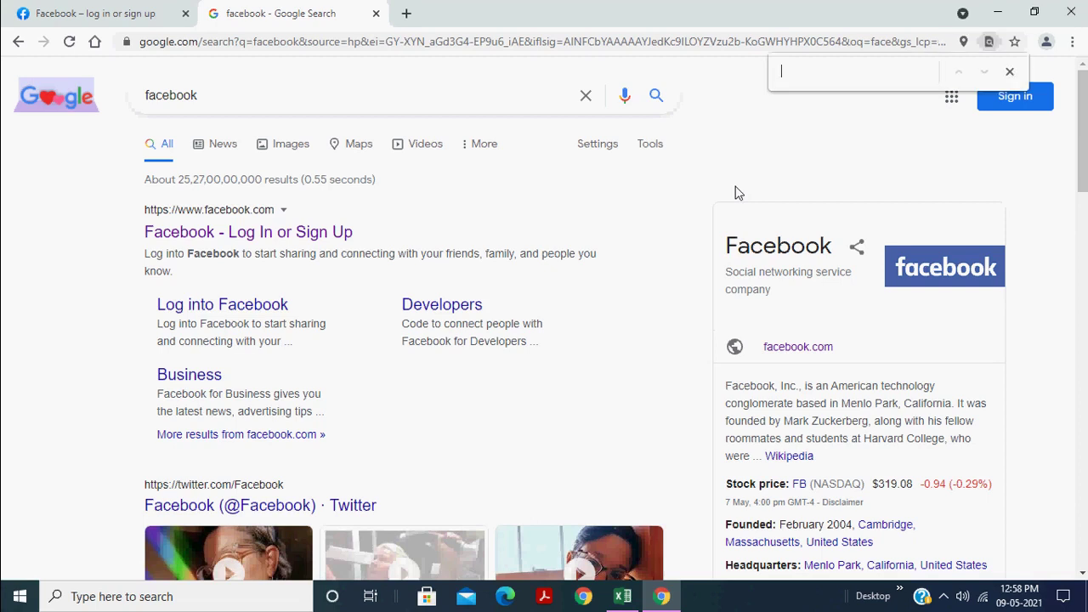
Find 'student' on the results page, close the find bar, and move down Excel's shortcut list.
text(f)
key(BackSpace)
text(student)
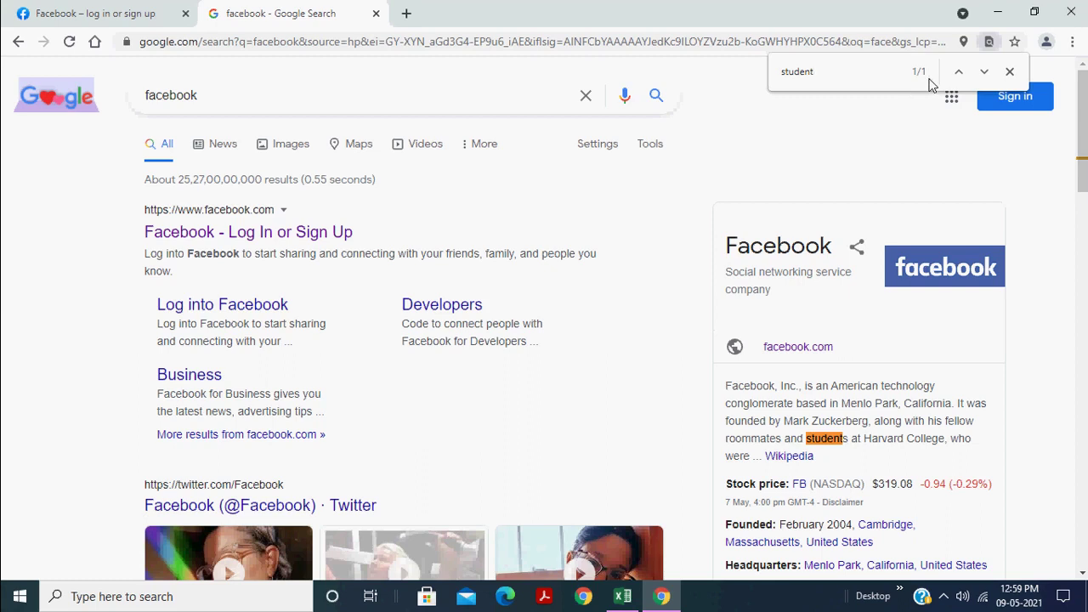
click(1010, 72)
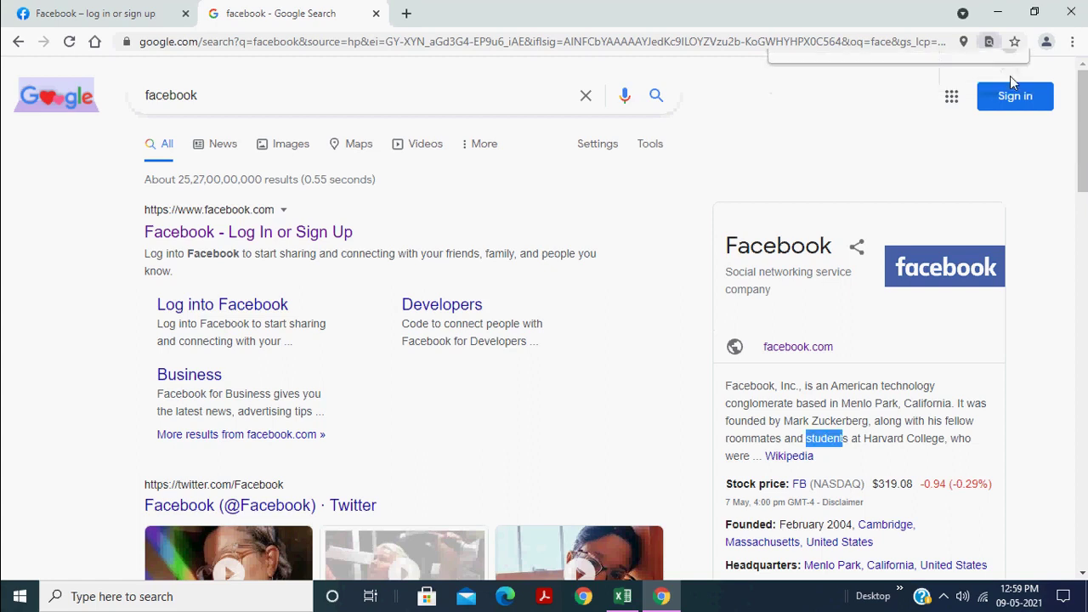
click(625, 599)
key(Down)
key(Down)
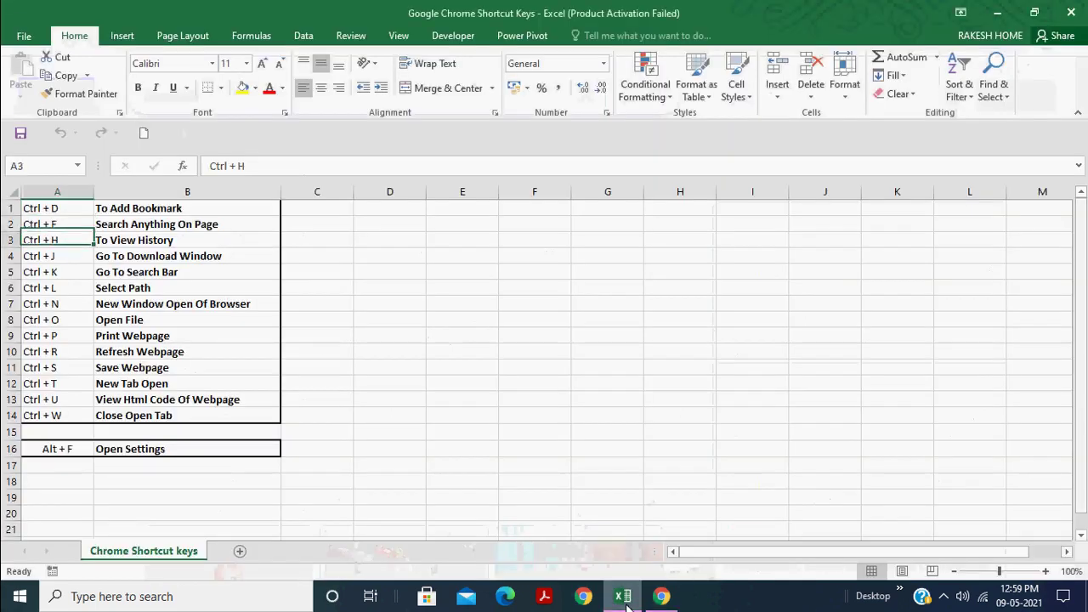
Move to the Ctrl + H 'To View History' row in Excel, then return to Chrome.
key(Right)
key(Left)
key(Right)
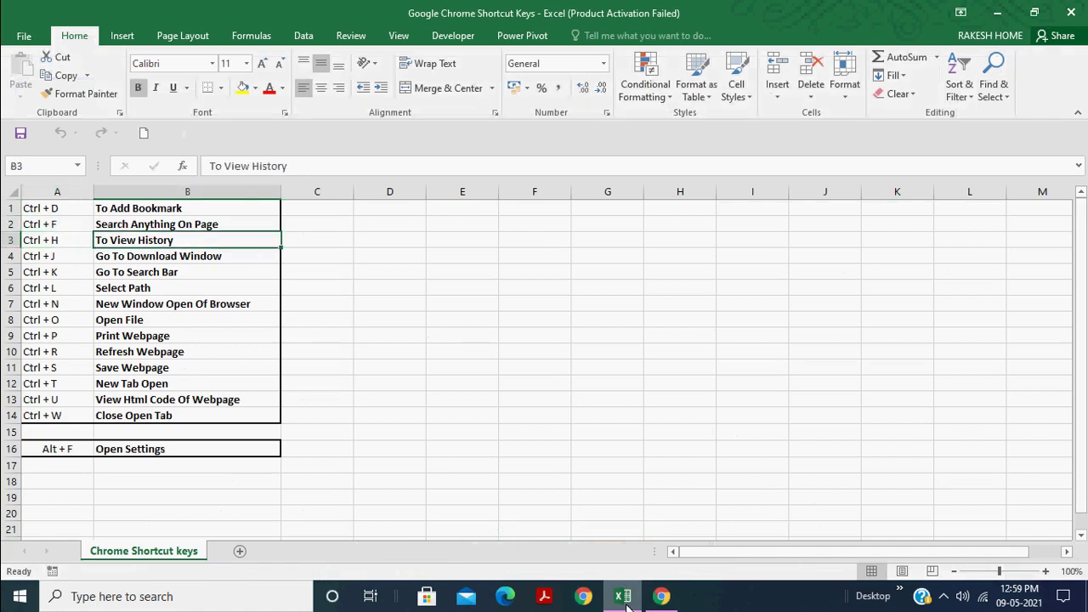
click(661, 596)
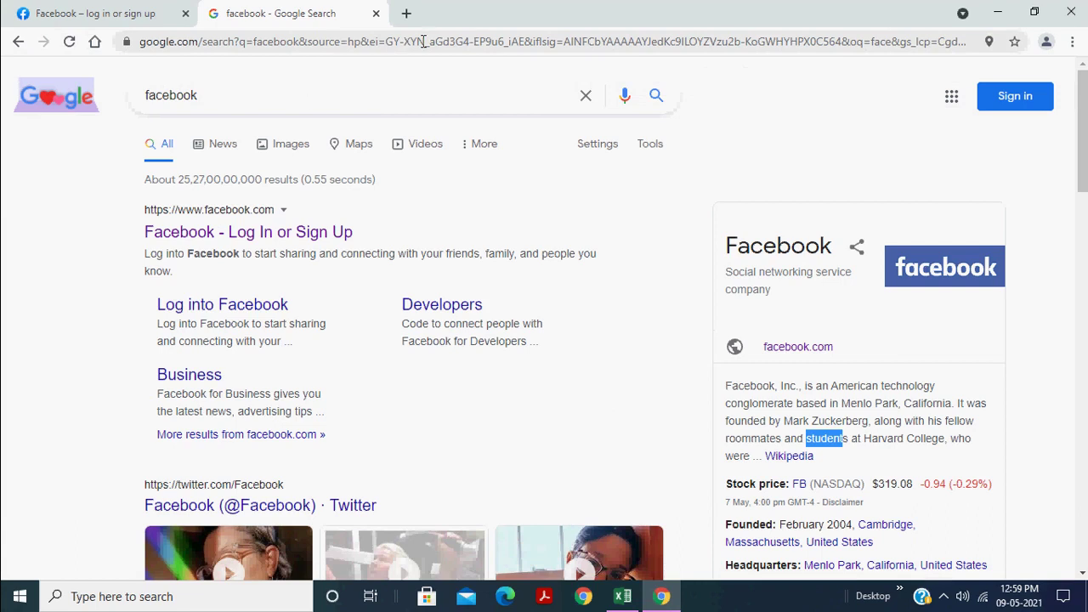
Search 'irctc' in a new tab, open the IRCTC eTicketing site, and show History with Ctrl+H.
click(407, 13)
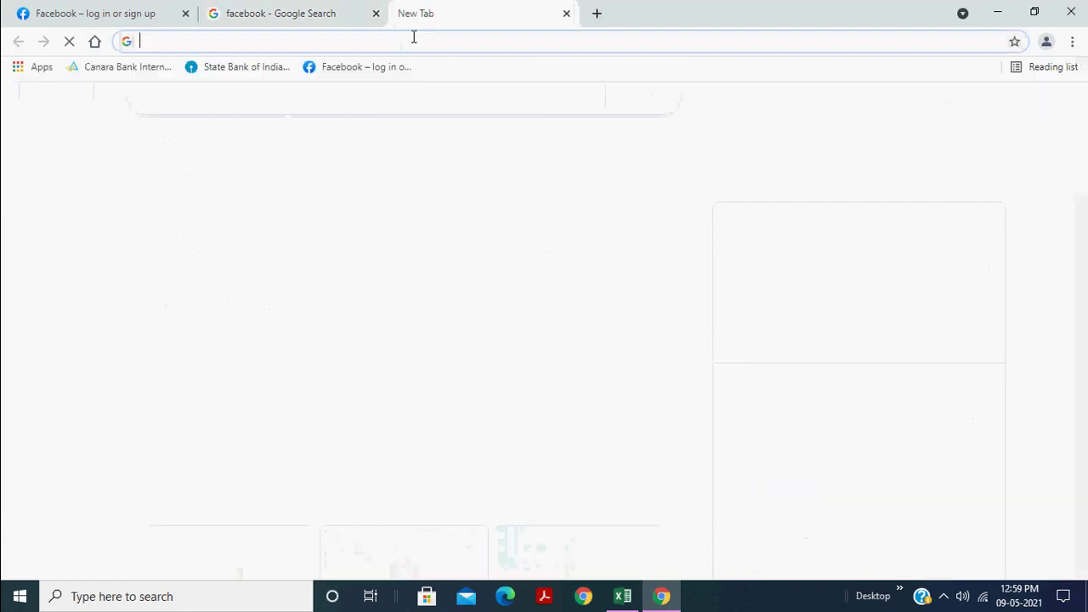
text(ir)
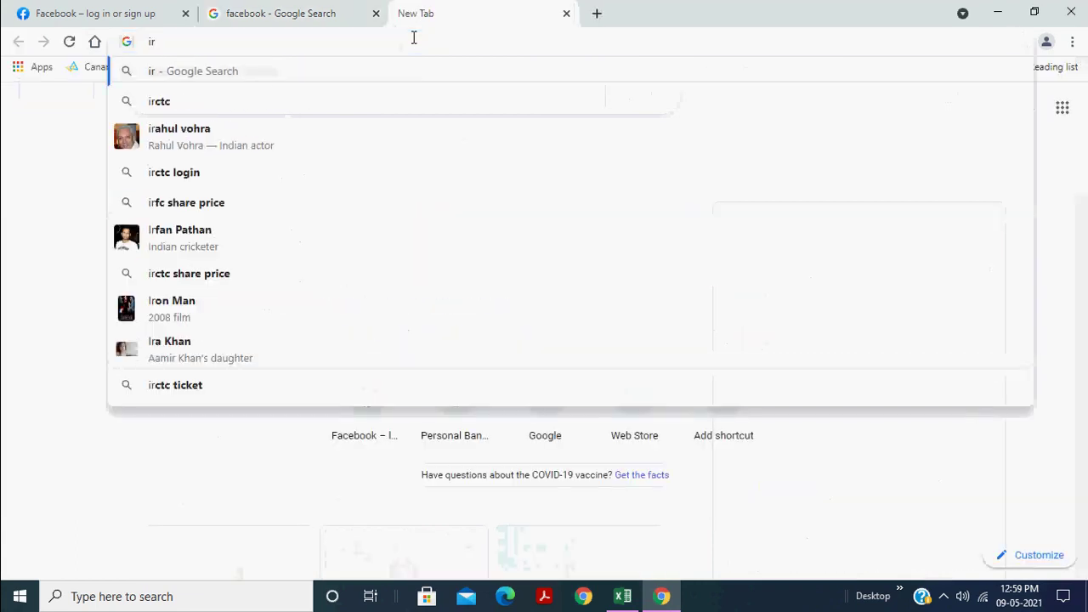
text(ctc)
key(Return)
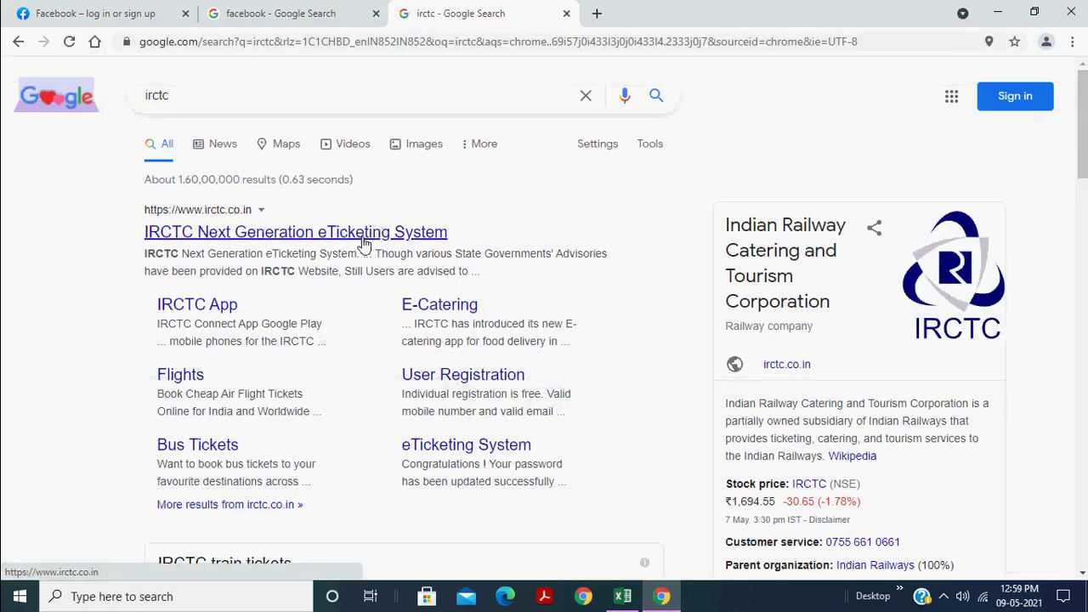
click(364, 245)
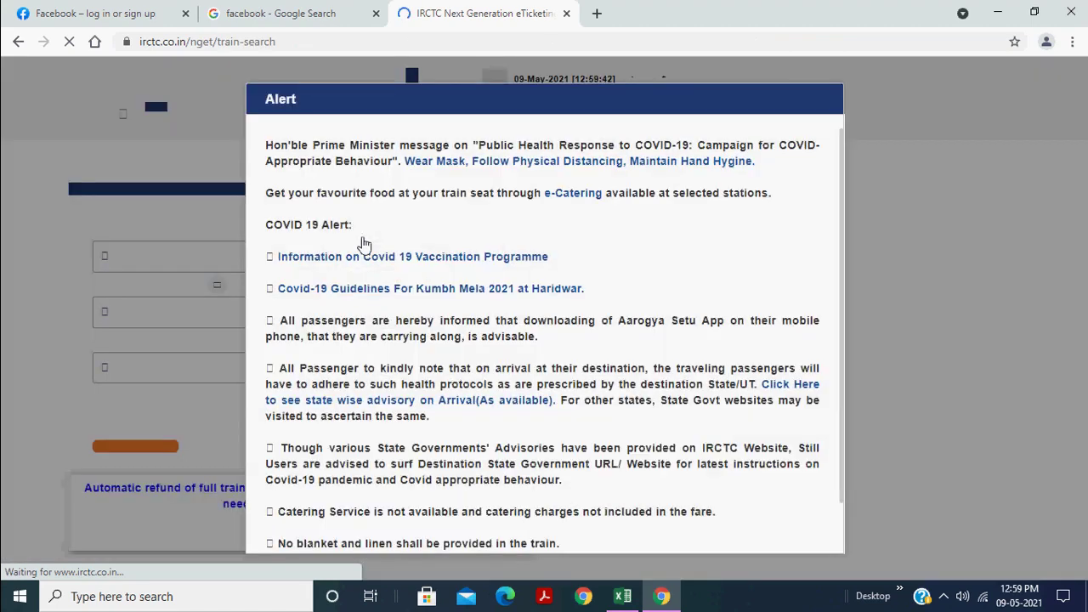
key(ctrl+h)
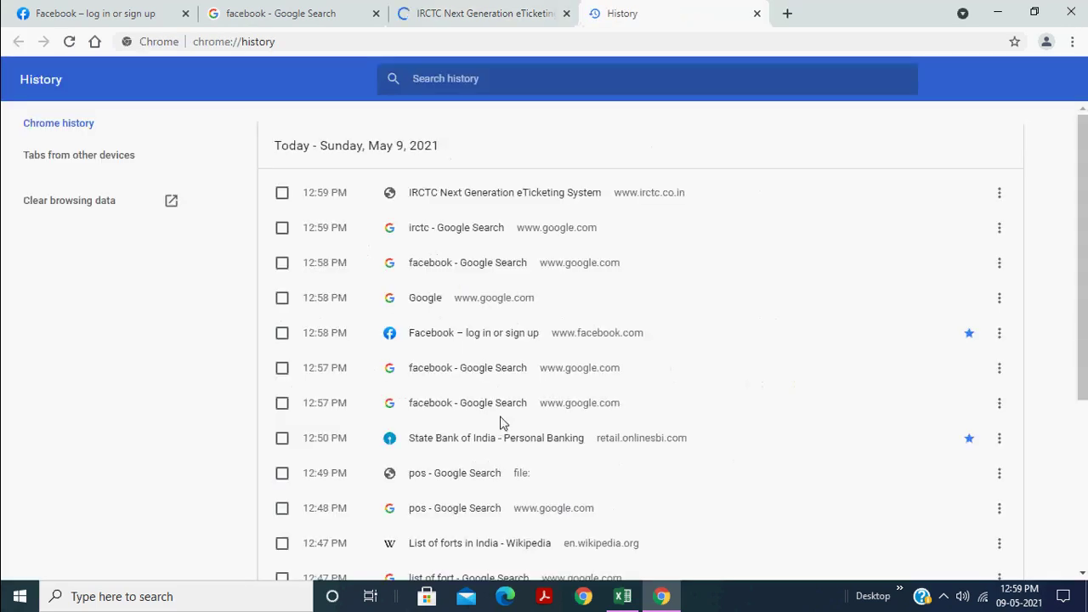
scroll(501, 417, down, 4)
scroll(503, 414, up, 4)
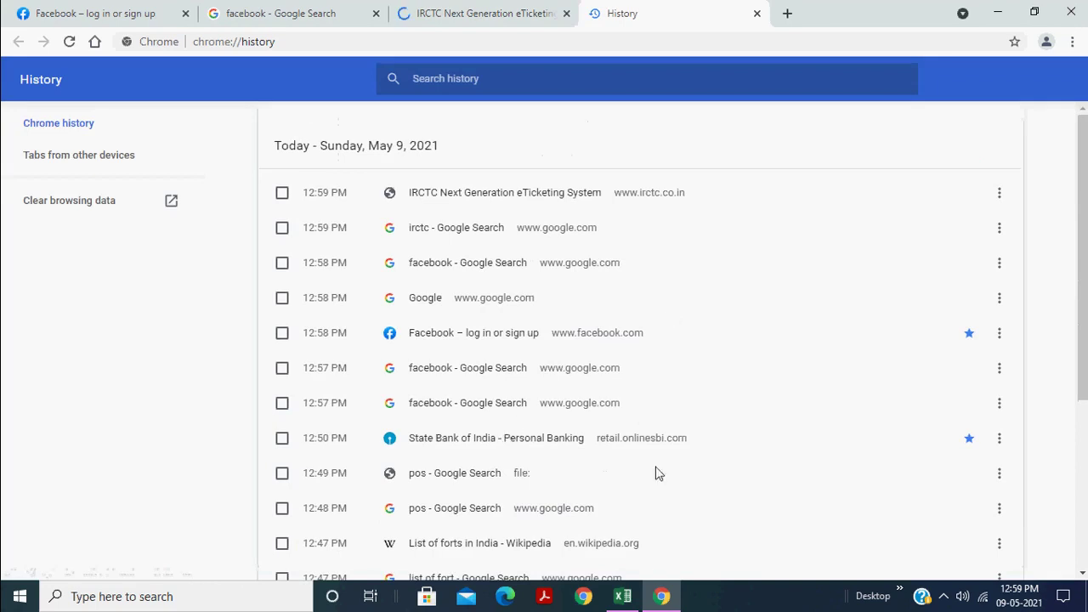
Highlight the Ctrl + J 'Go To Download Window' row (A4:B4) in Excel, then return to Chrome.
click(623, 597)
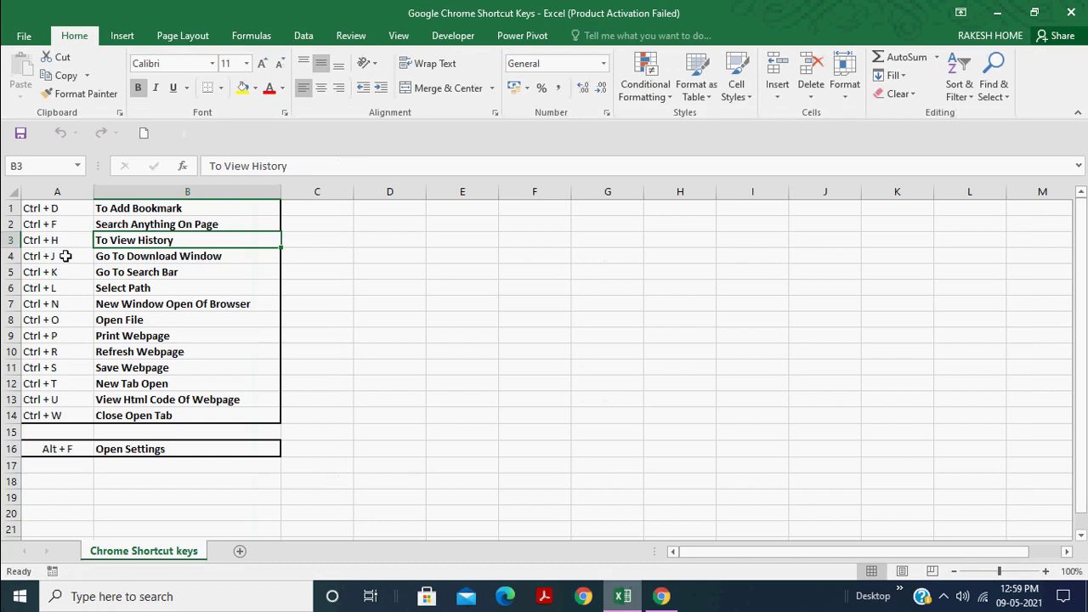
mouse_move(65, 255)
mouse_down()
mouse_move(139, 255)
mouse_move(153, 240)
mouse_move(145, 255)
mouse_up()
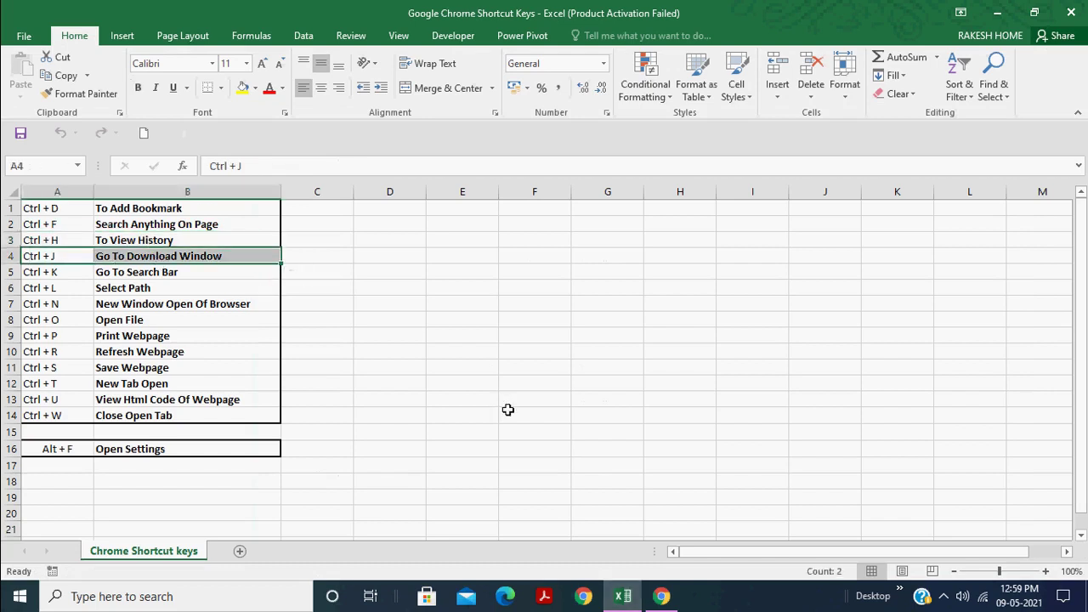
click(661, 597)
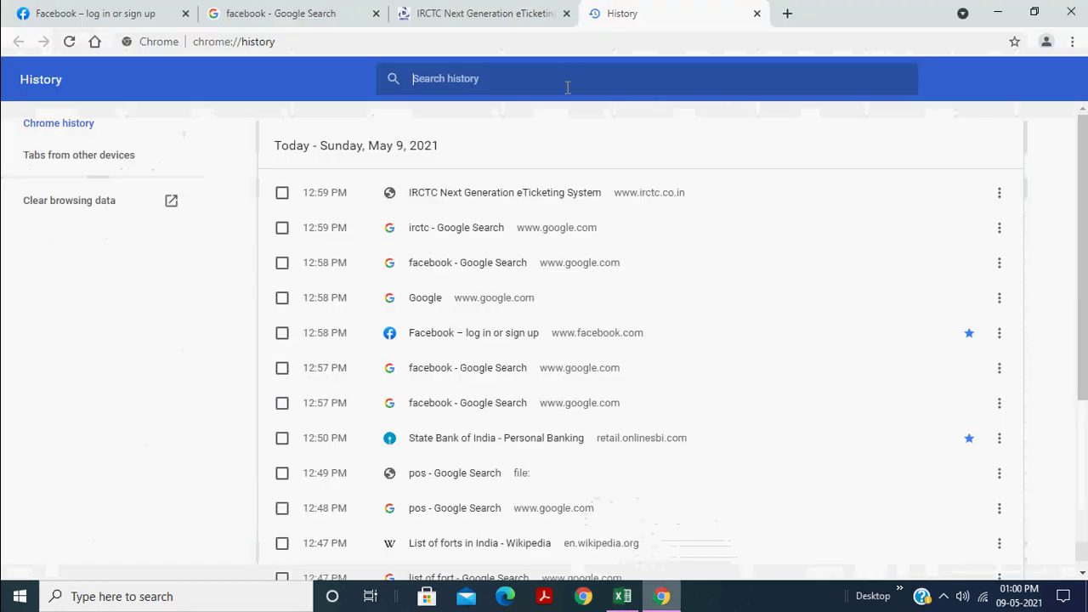
Search 'anydesk' in a new tab and download the AnyDesk for Windows installer.
click(788, 13)
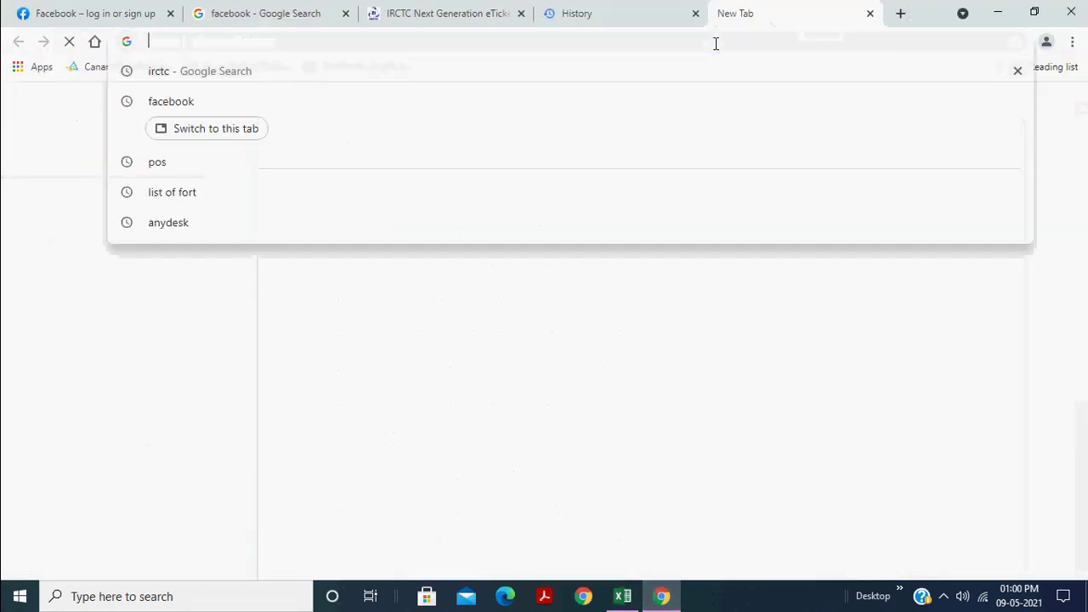
text(anydesk)
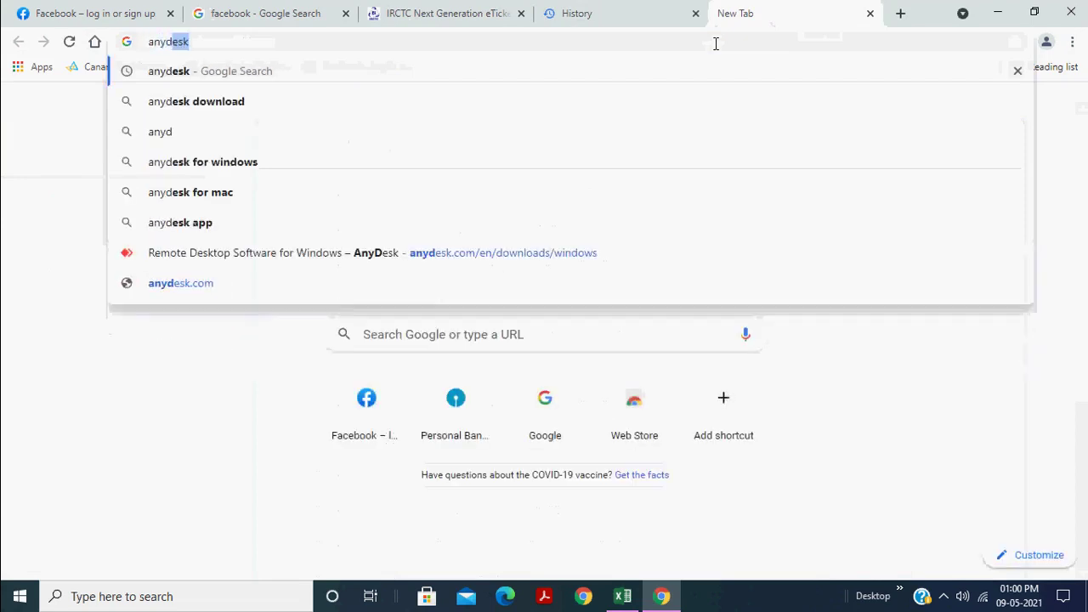
key(Return)
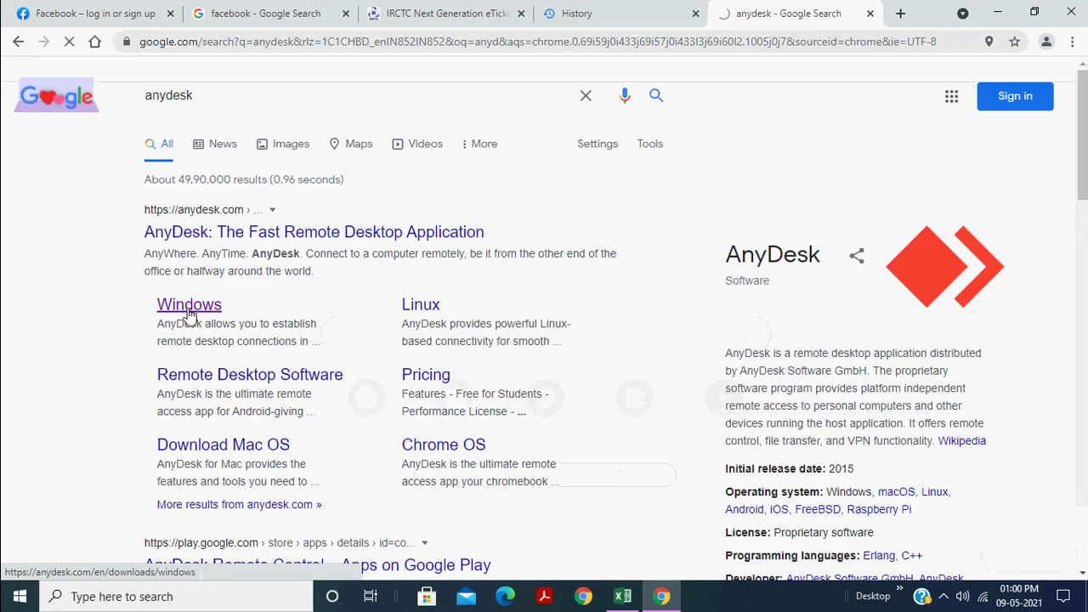
click(448, 236)
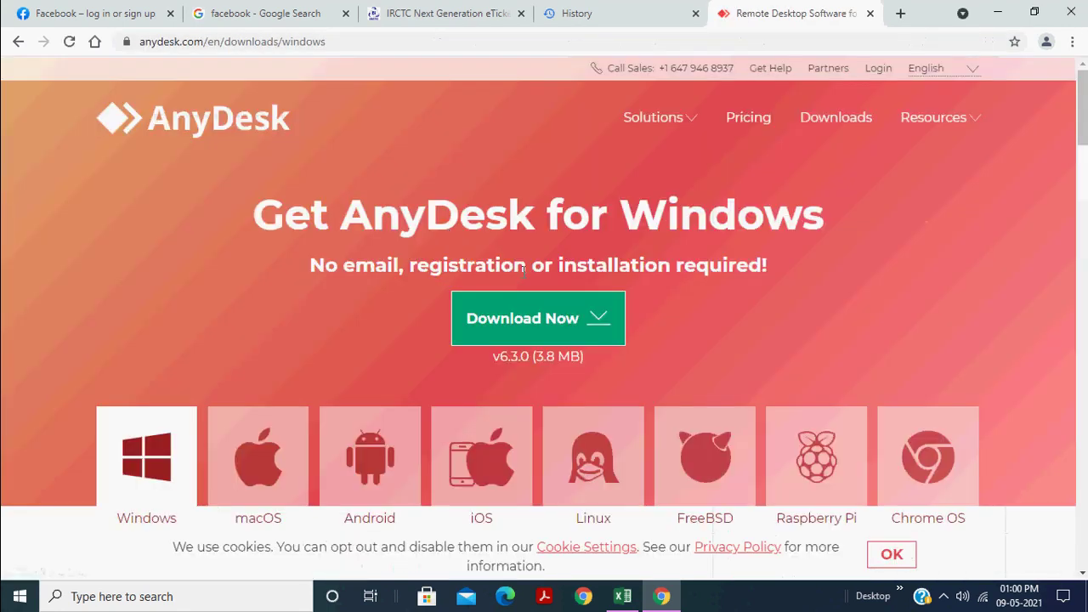
mouse_move(538, 318)
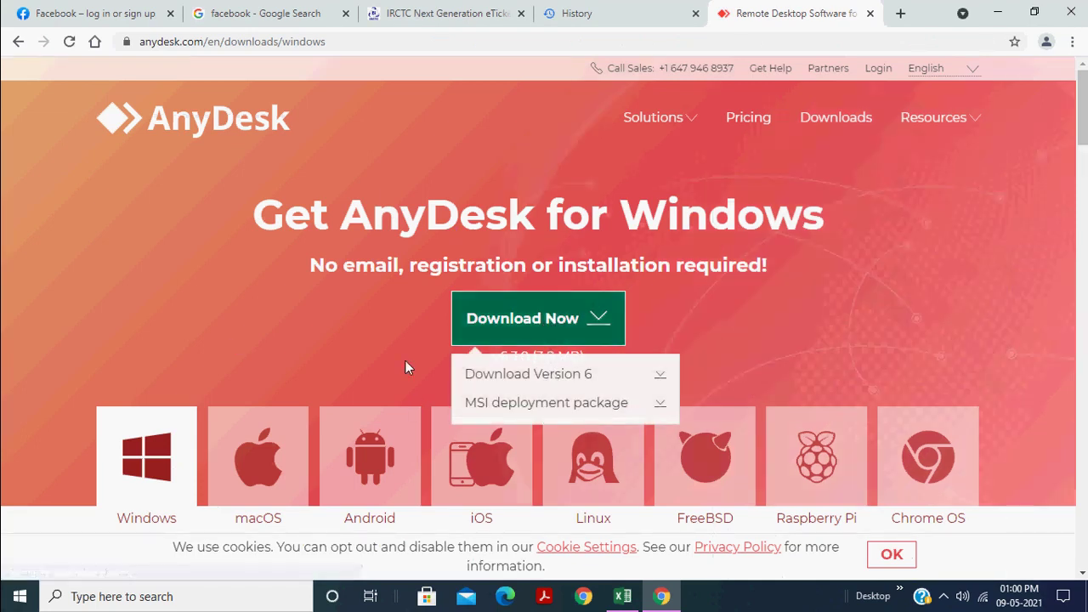
click(470, 381)
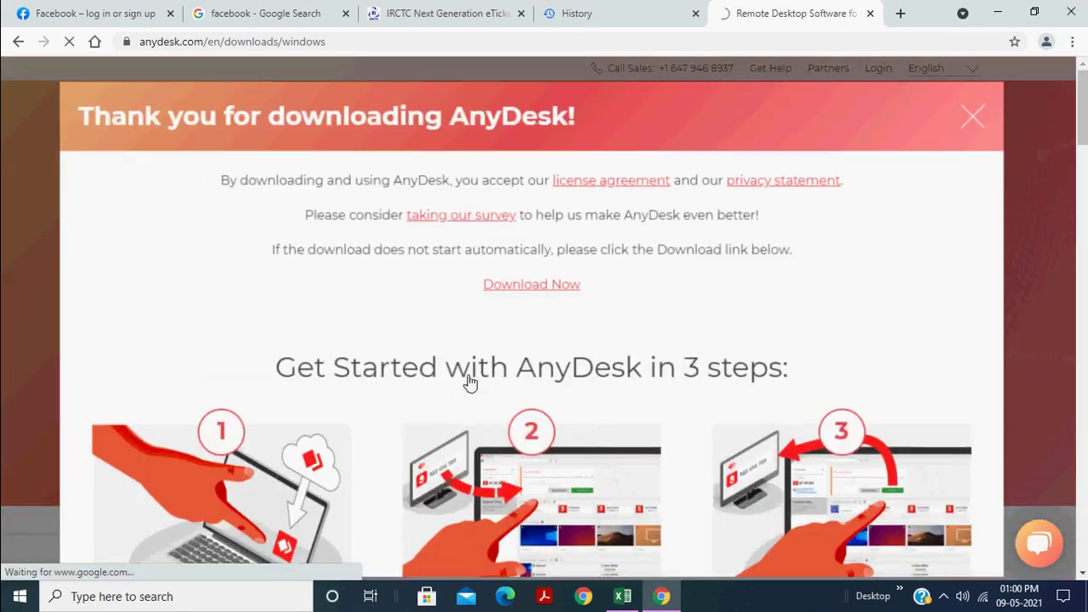
click(548, 290)
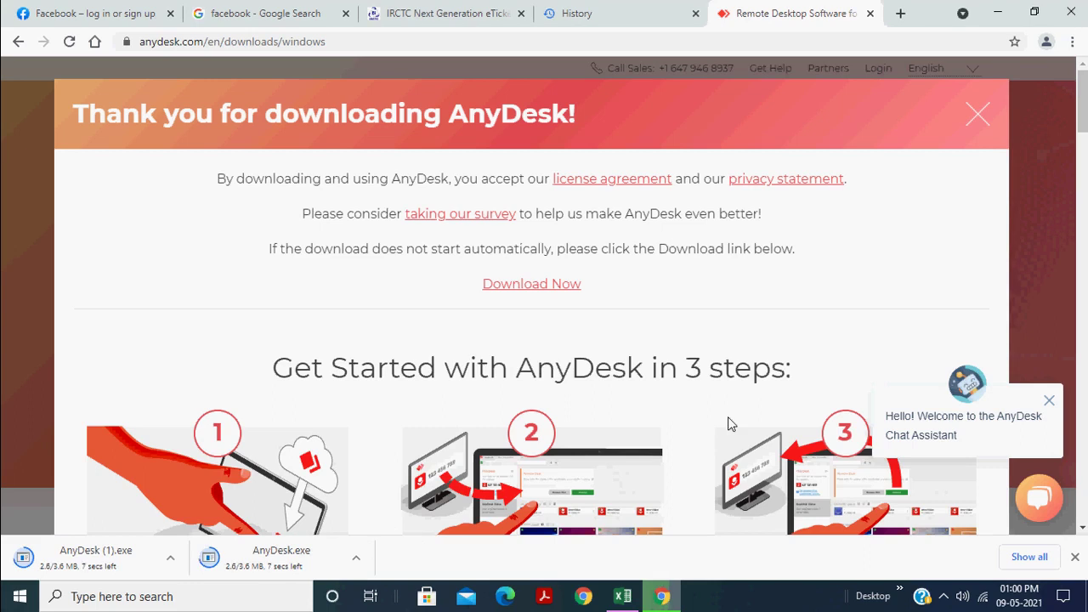
click(1072, 42)
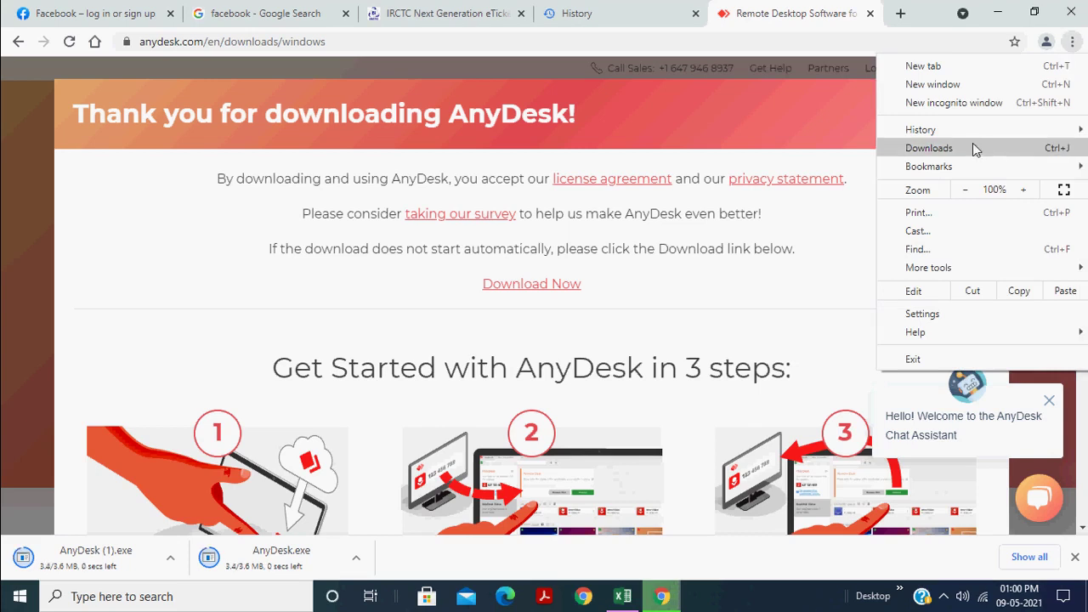
Show Chrome's Downloads page with AnyDesk.exe and AnyDesk (1).exe via Ctrl+J, then return to Excel.
click(929, 148)
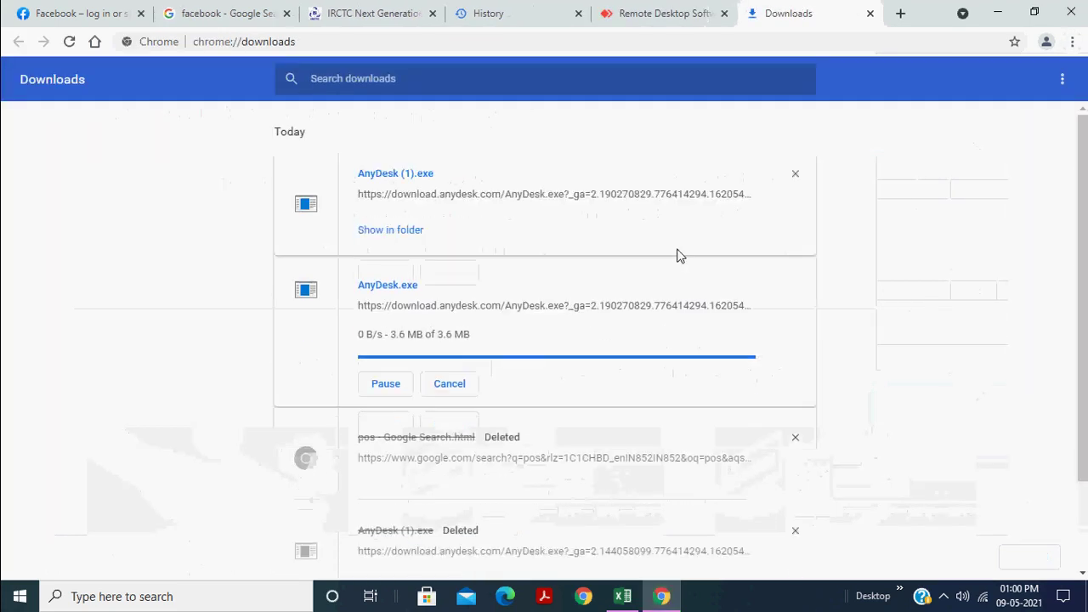
click(522, 10)
click(352, 10)
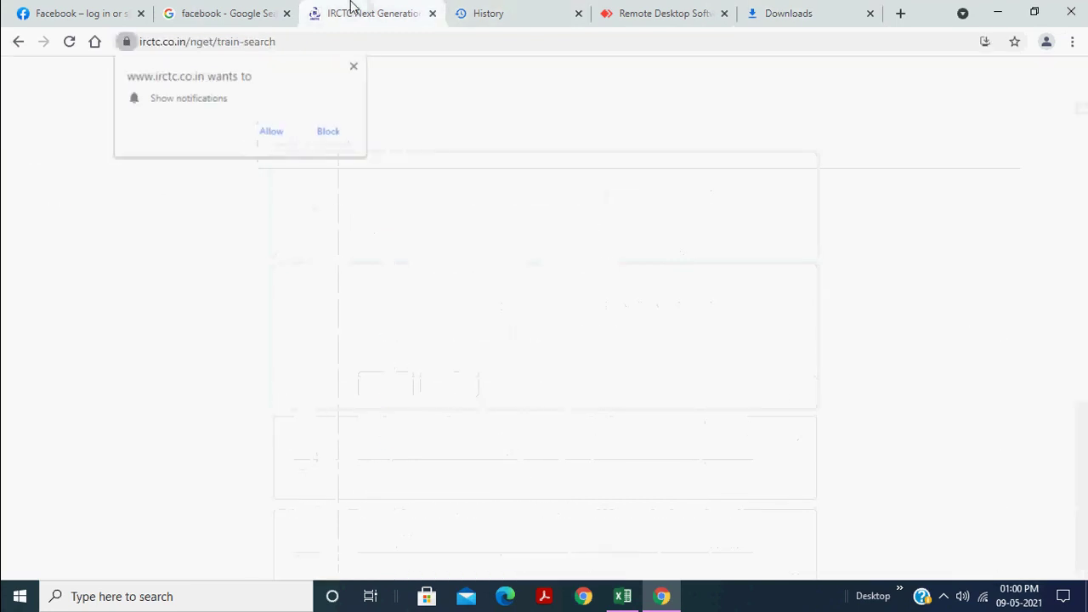
key(ctrl+j)
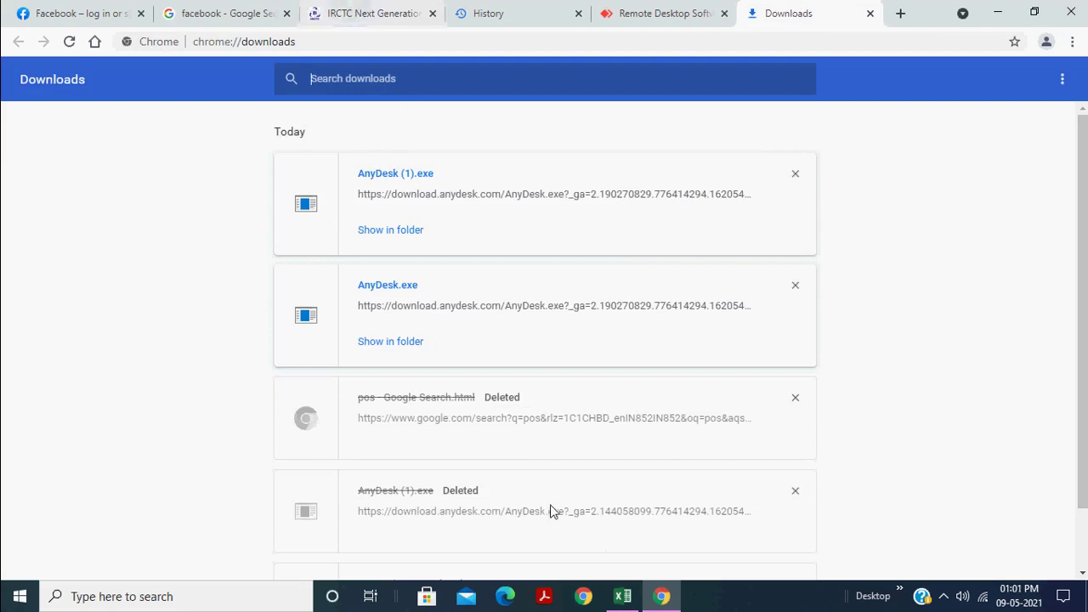
click(622, 596)
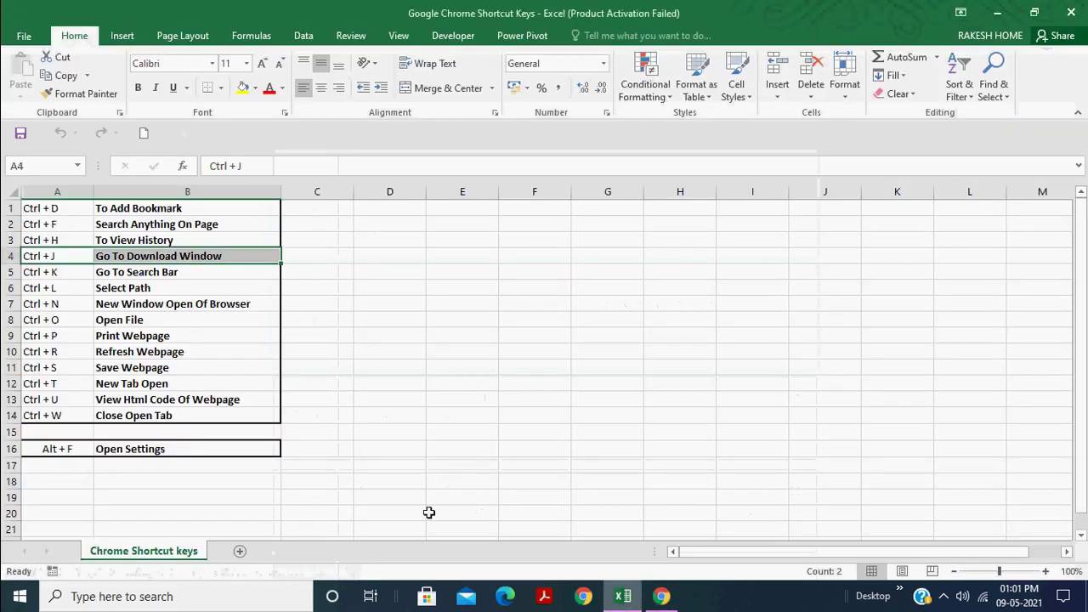
Highlight the Ctrl + K Go To Search Bar row in Excel, then go back to Chrome.
drag(81, 272, 127, 272)
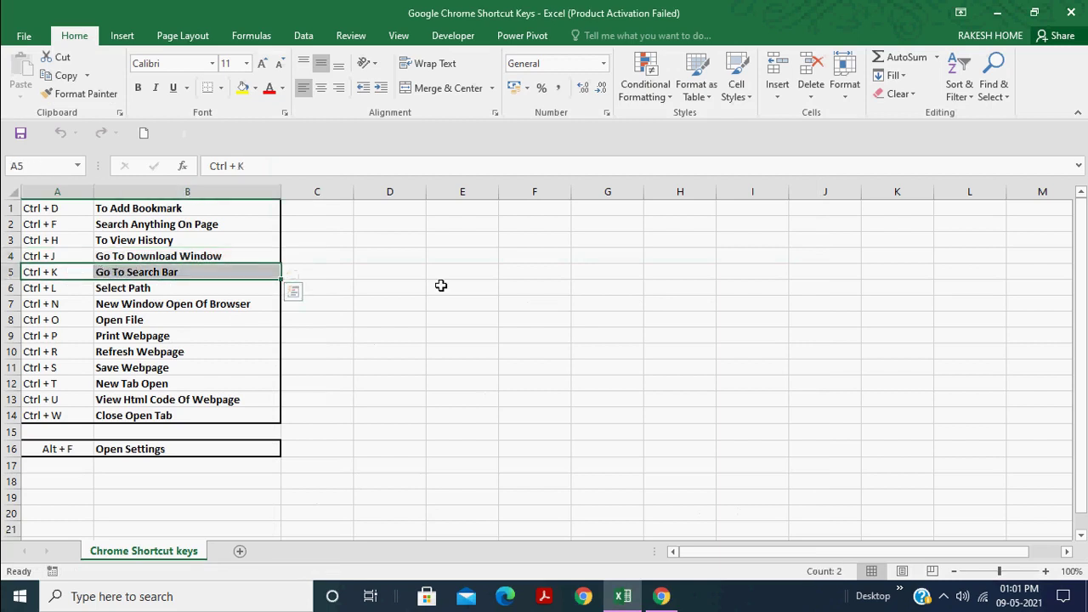
click(661, 596)
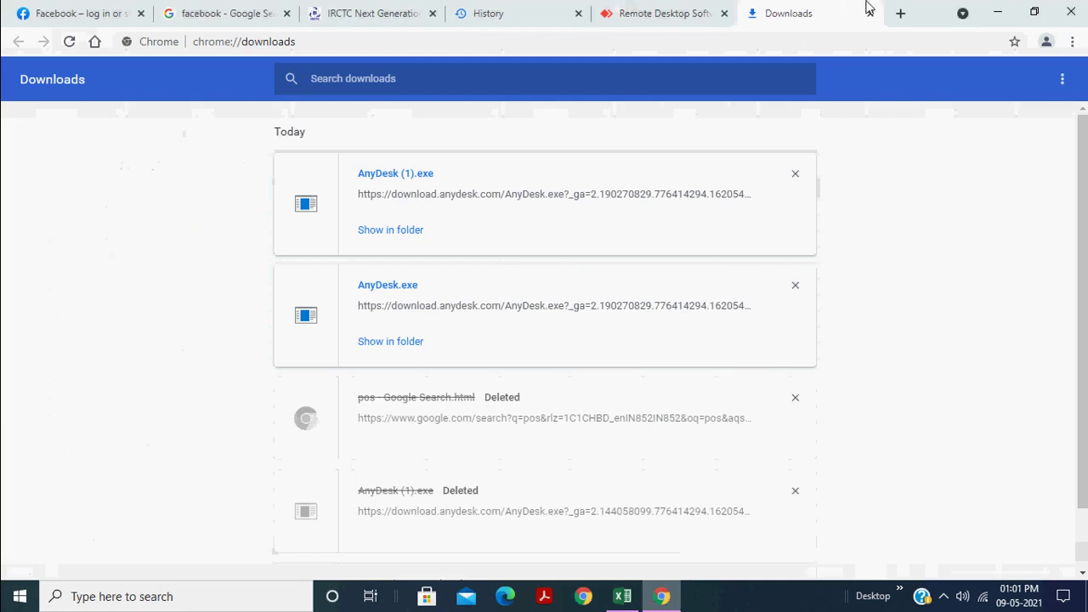
Search Google for 'pos' in a new tab.
click(557, 37)
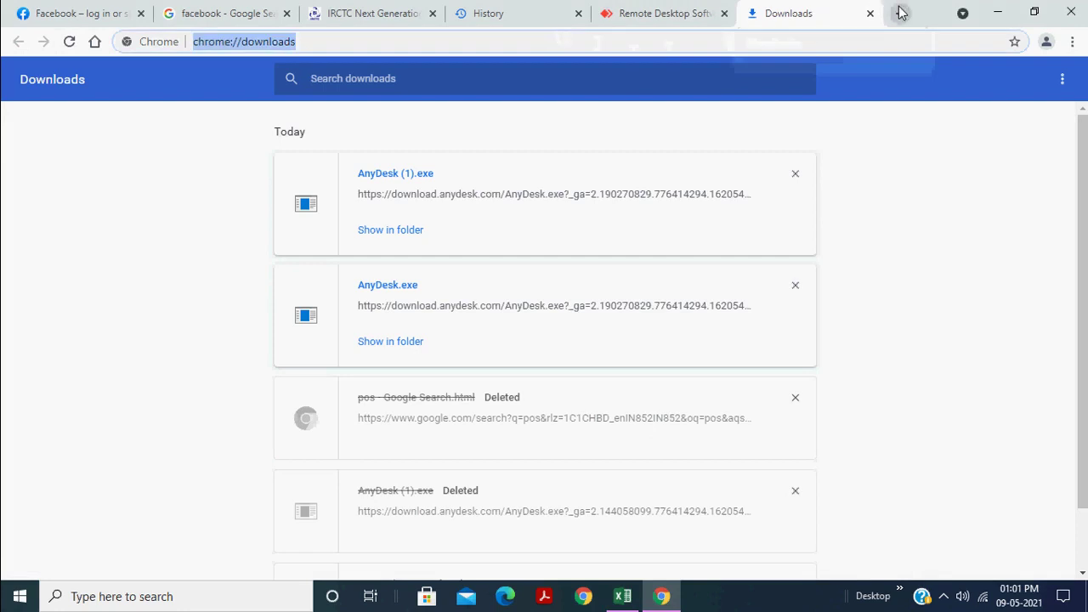
click(900, 12)
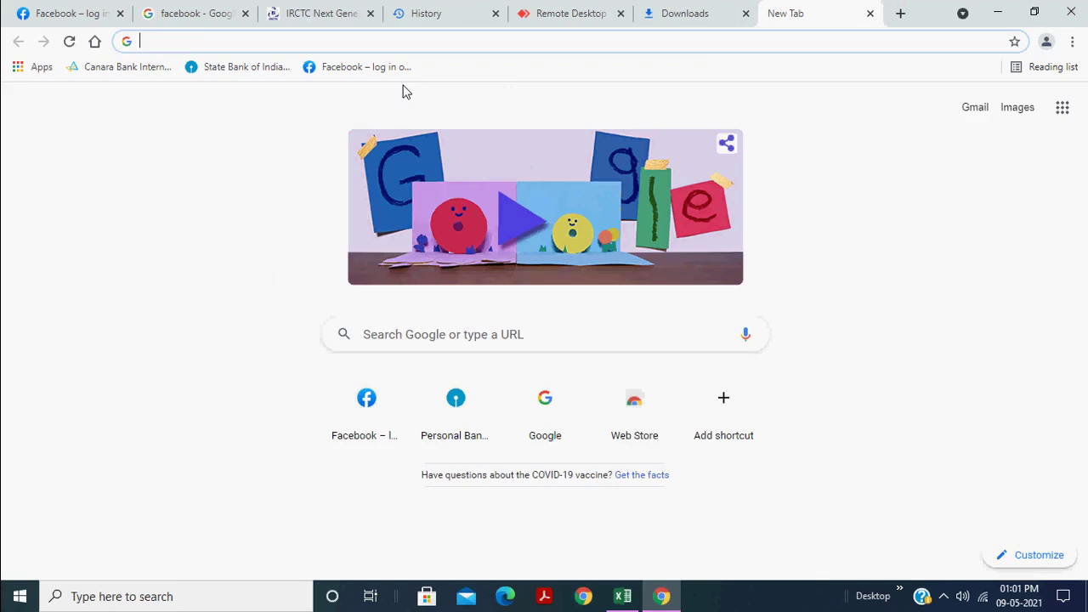
click(378, 39)
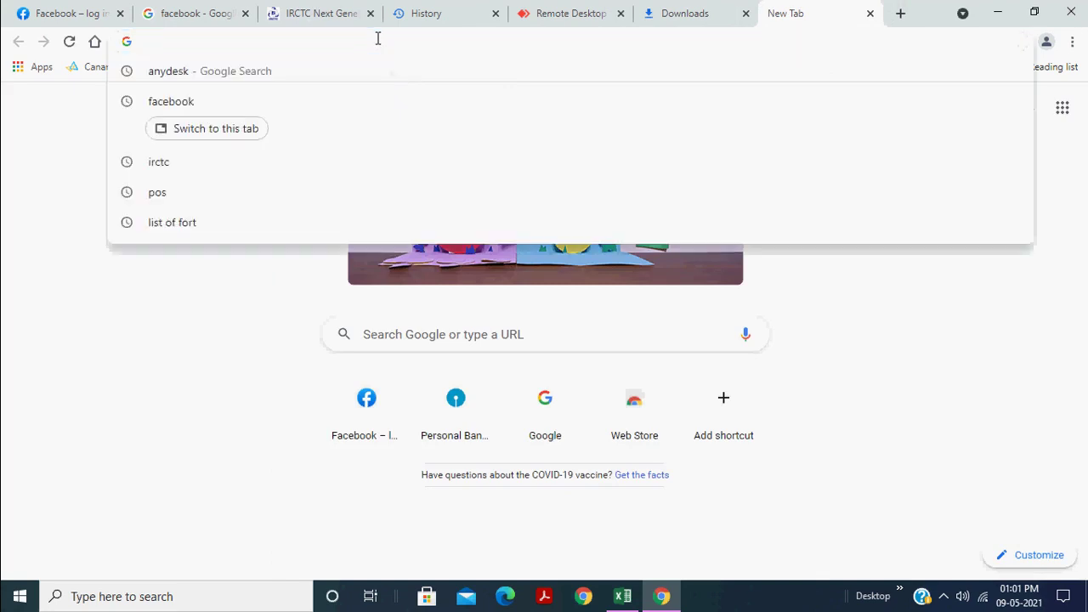
text(p)
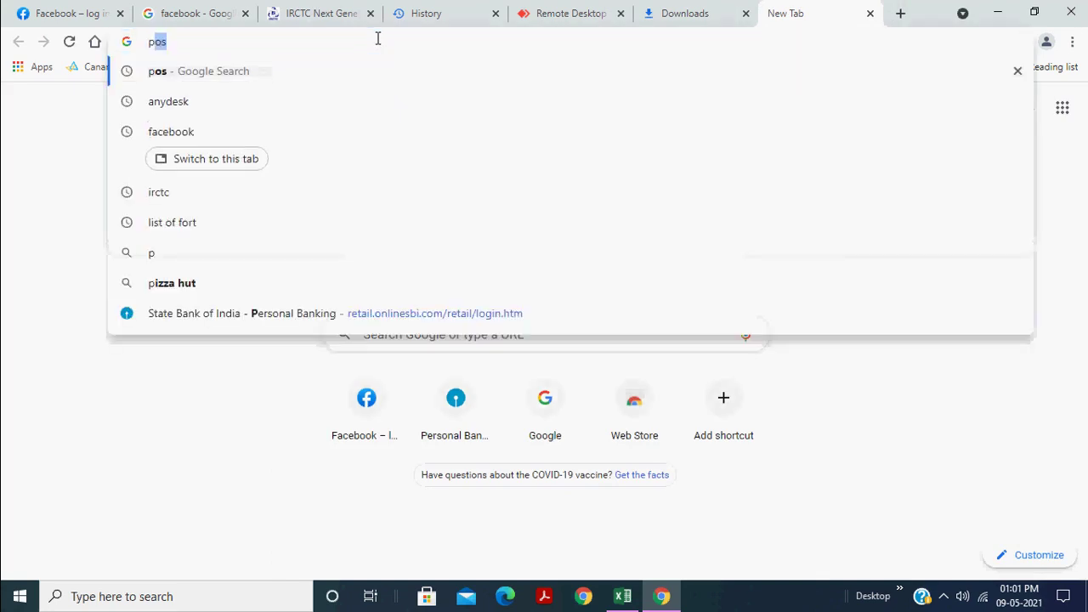
text(os)
key(Return)
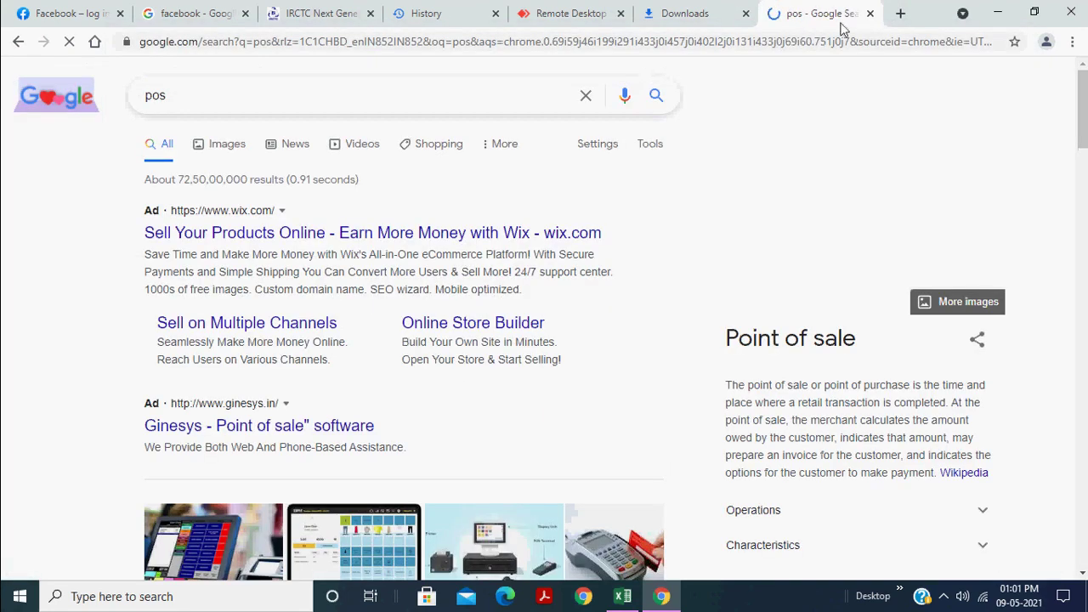
In another new tab, use Ctrl+K to search for 'posht', then switch to Excel.
click(900, 13)
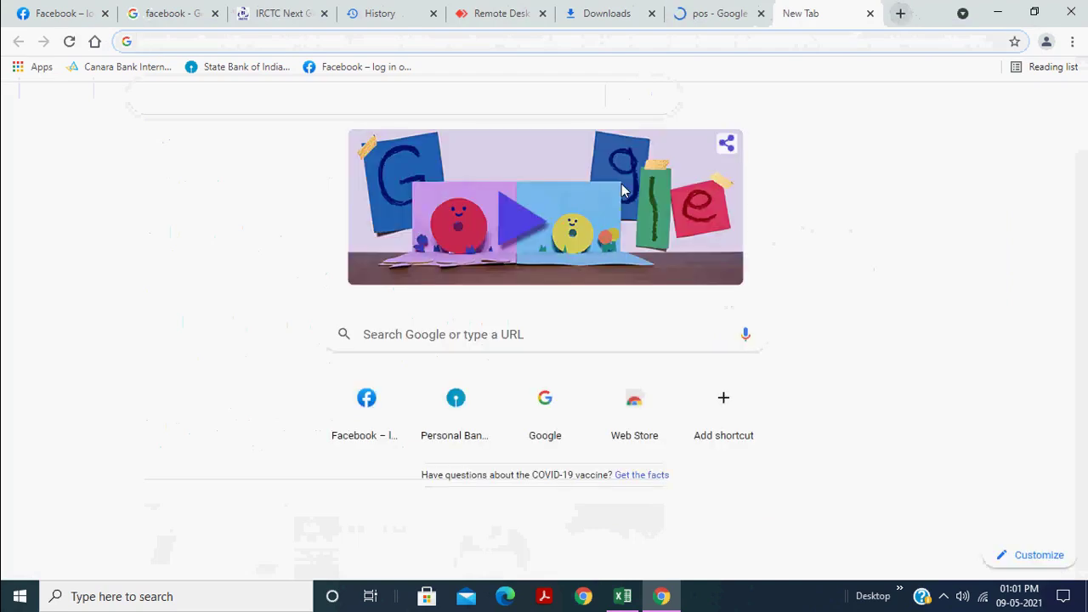
click(510, 42)
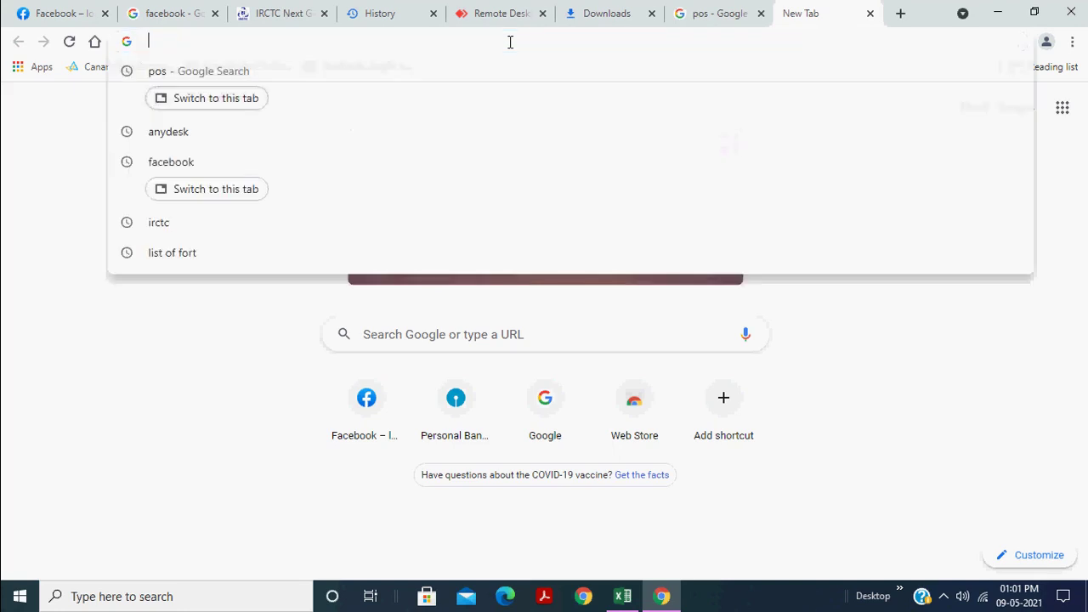
click(230, 389)
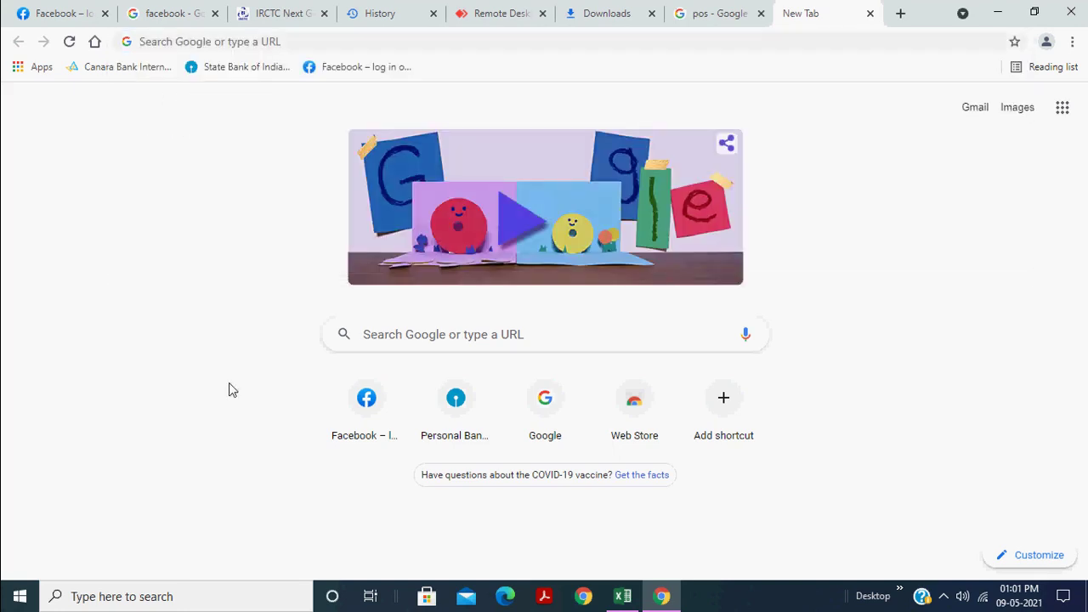
key(ctrl+k)
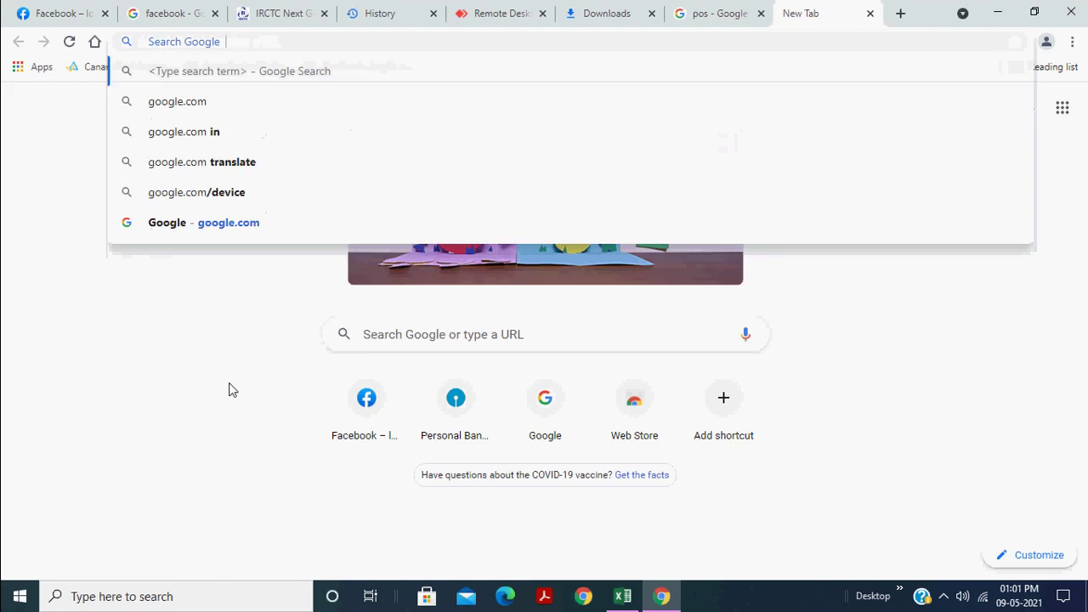
text(posht)
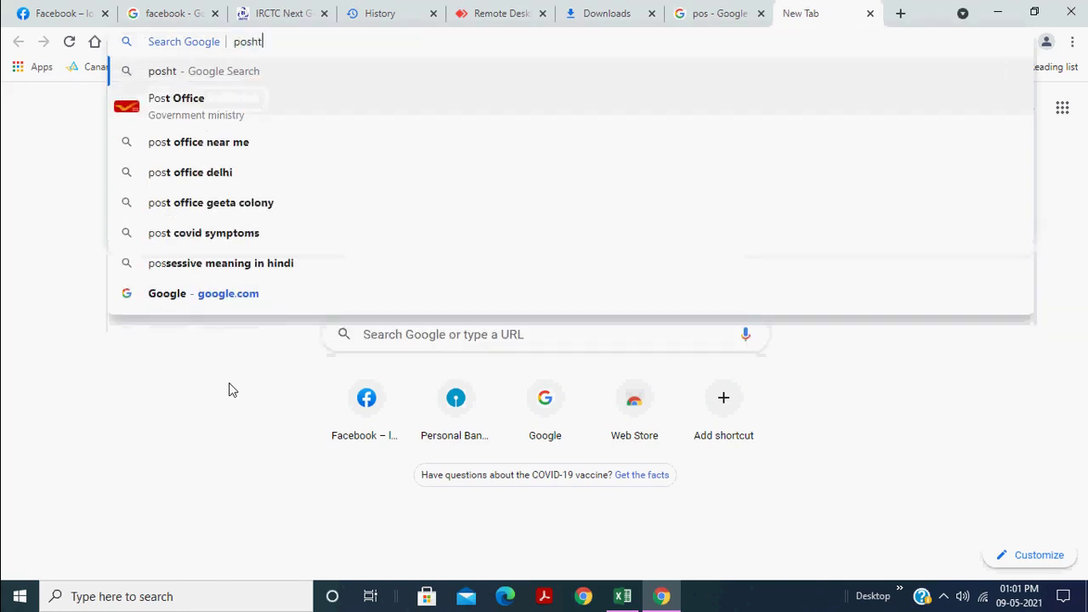
key(Return)
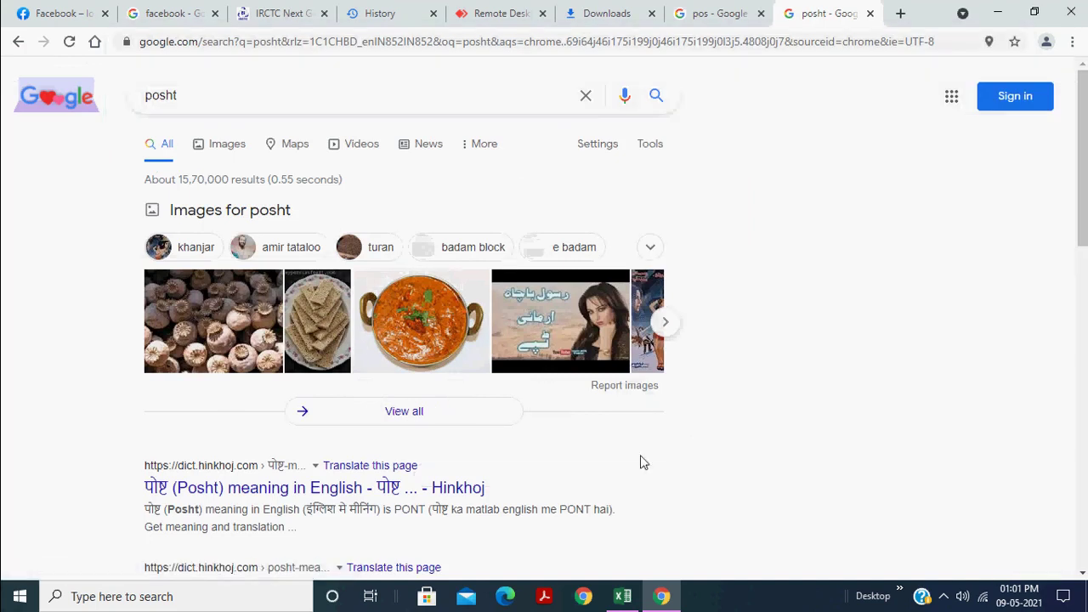
click(622, 596)
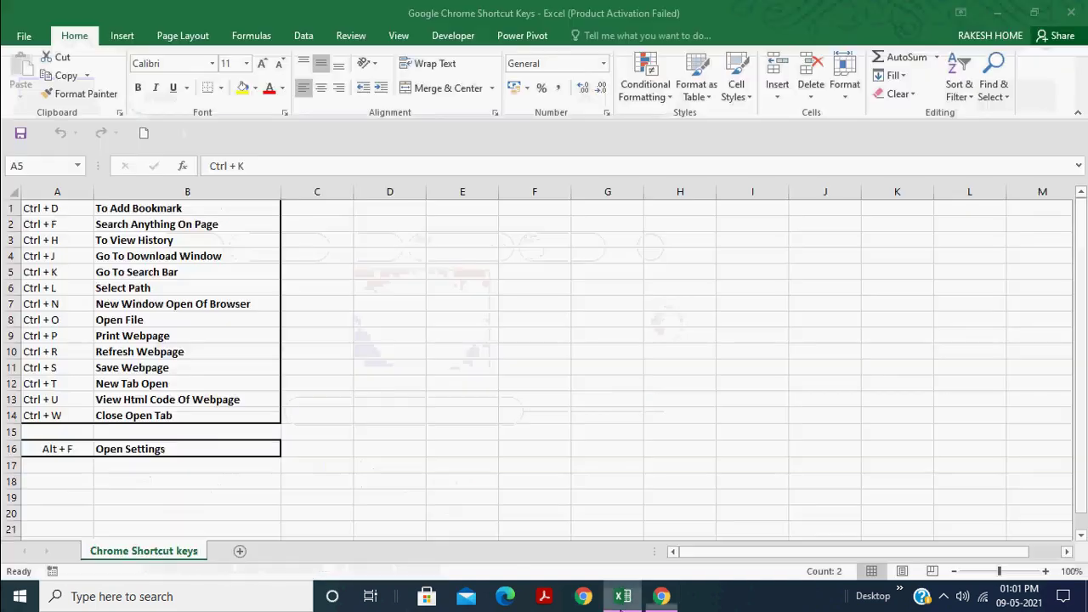
Highlight the Ctrl + L Select Path row, then return to the posht results.
drag(41, 287, 162, 288)
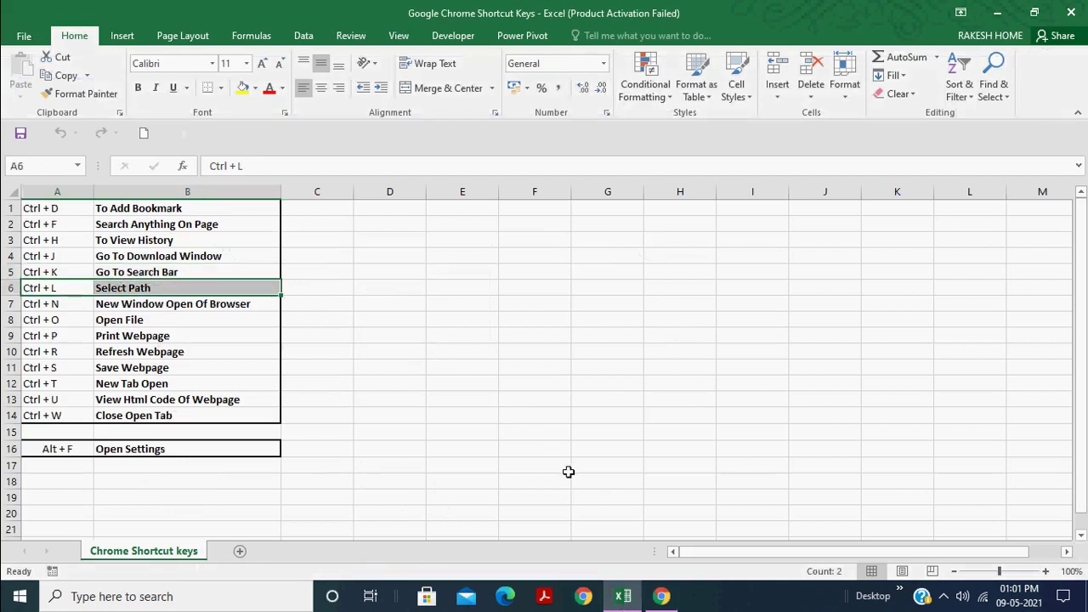
click(661, 596)
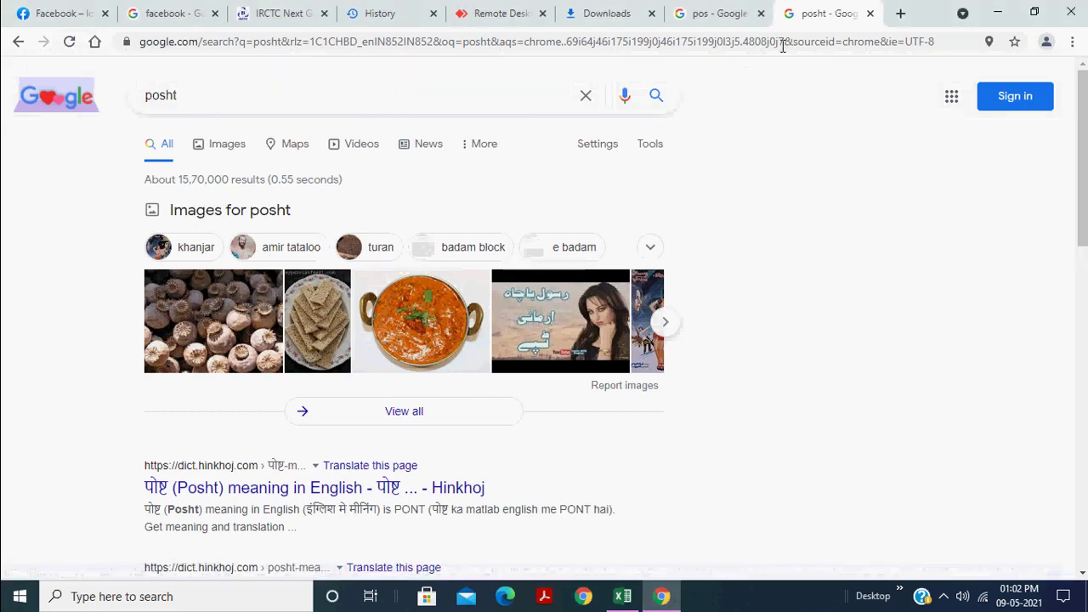
Select and copy the full posht page address with Ctrl+L.
drag(782, 42, 493, 25)
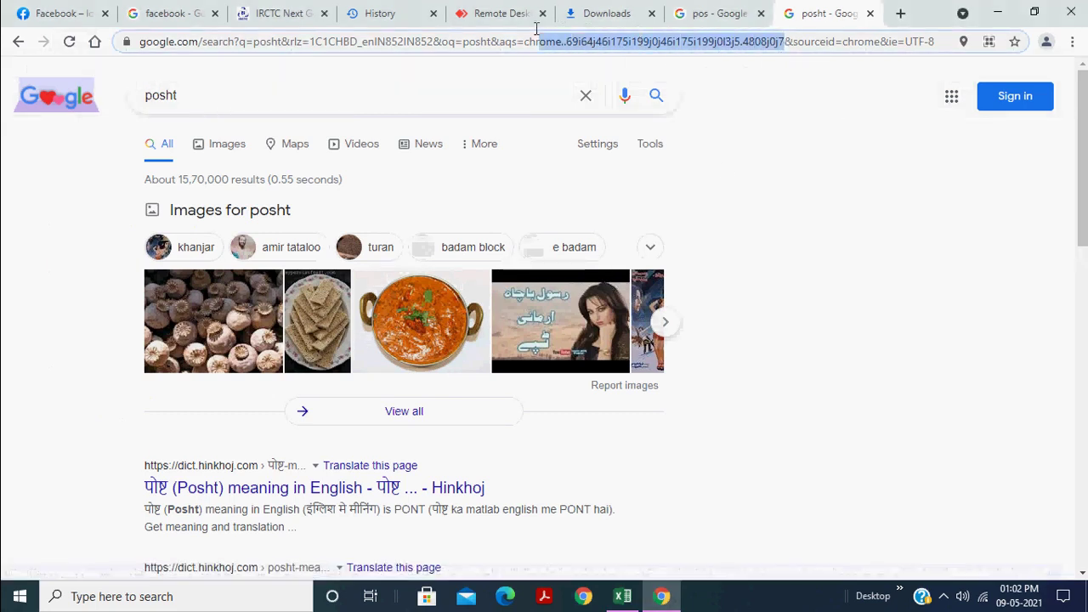
click(844, 174)
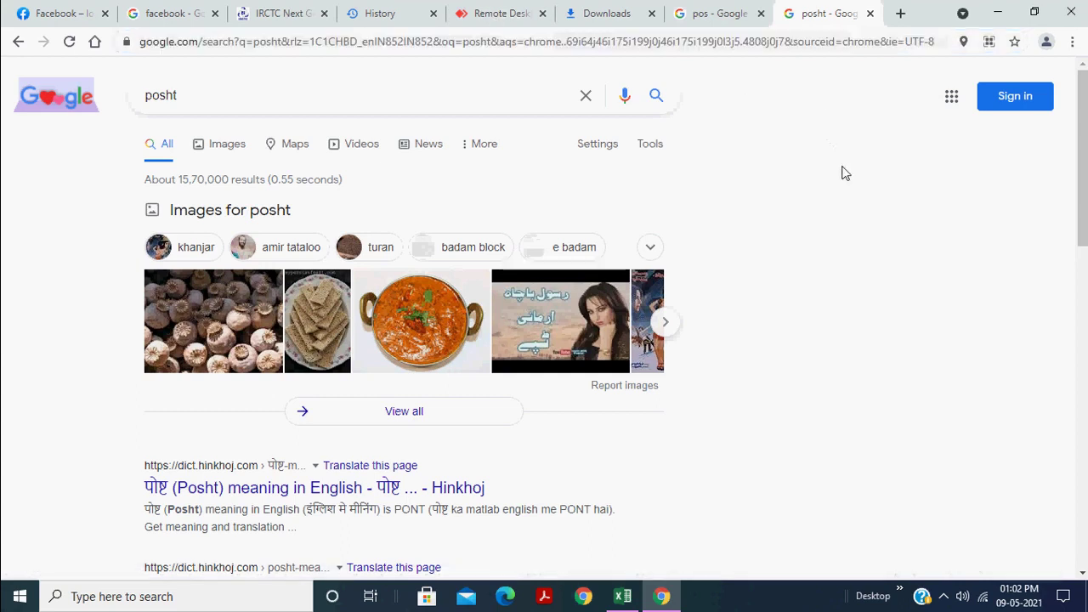
click(817, 45)
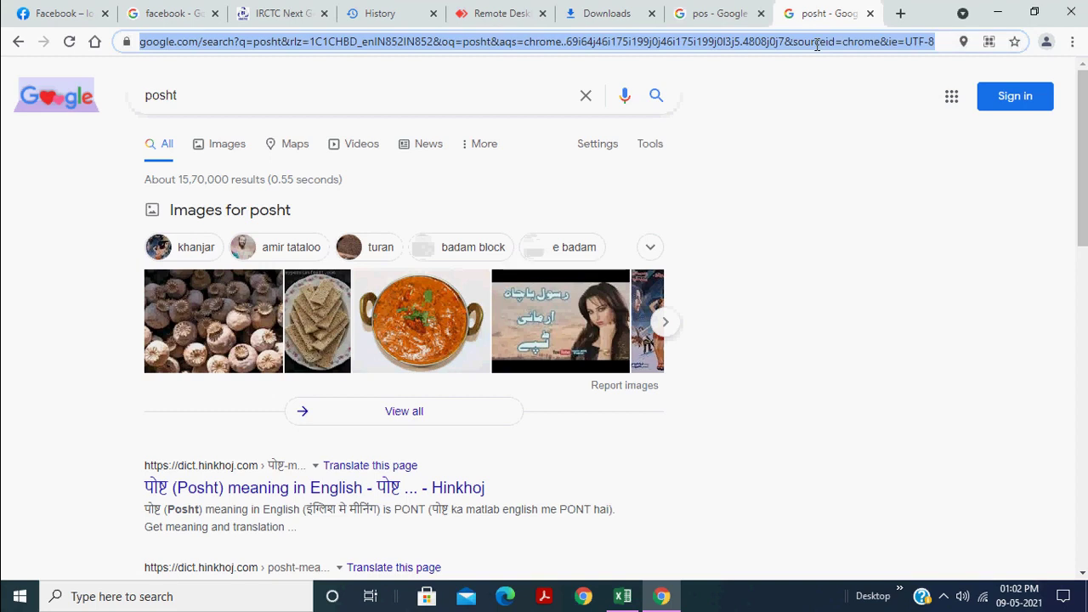
click(852, 233)
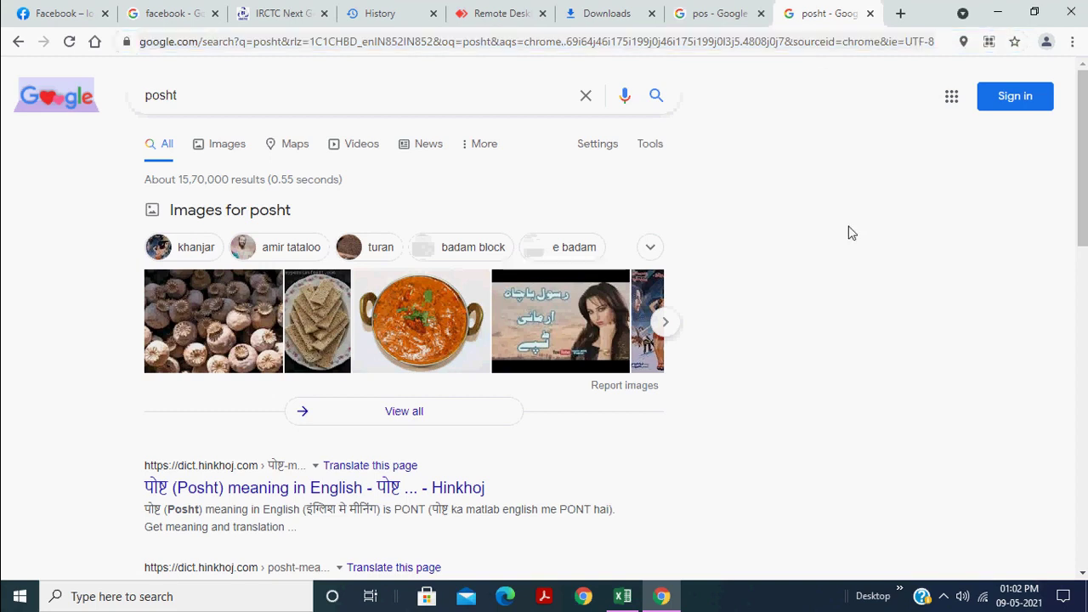
key(ctrl+l)
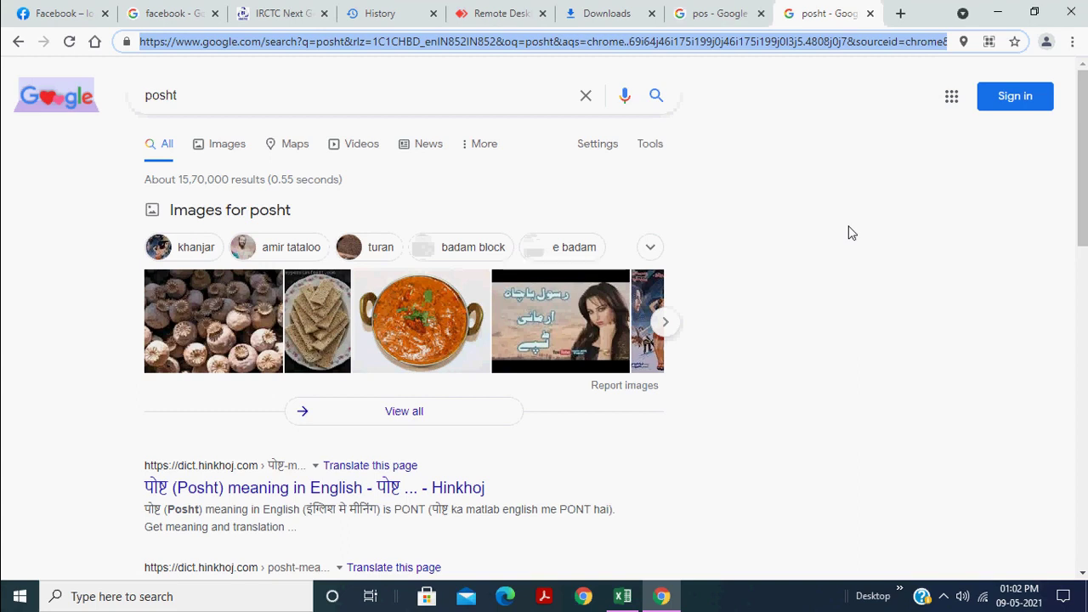
Paste the address into the search box over 'posht', then switch to Excel.
double_click(499, 102)
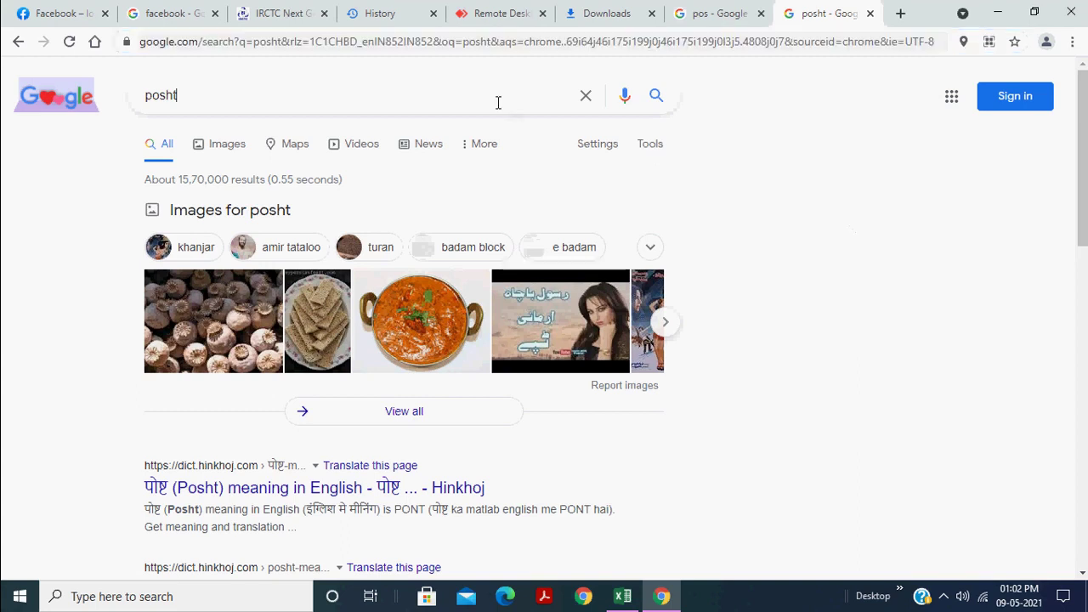
key(ctrl+v)
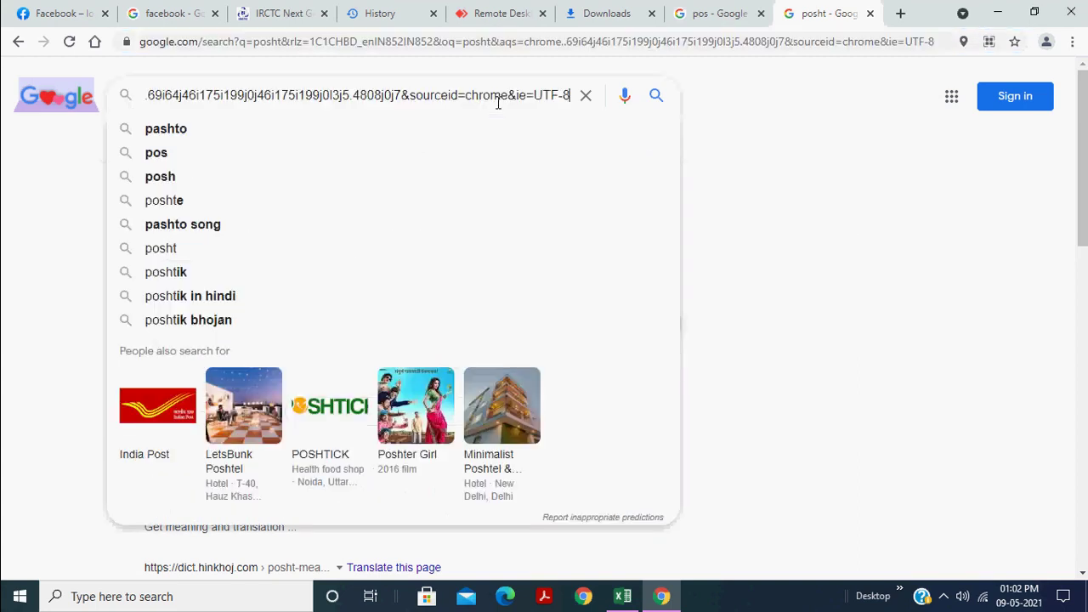
key(Escape)
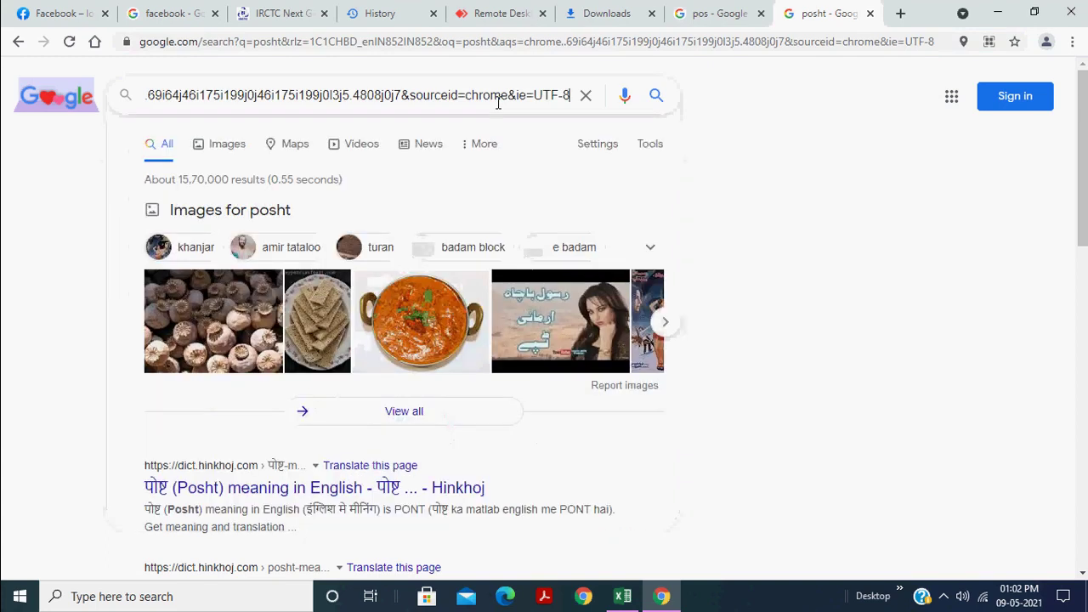
key(Home)
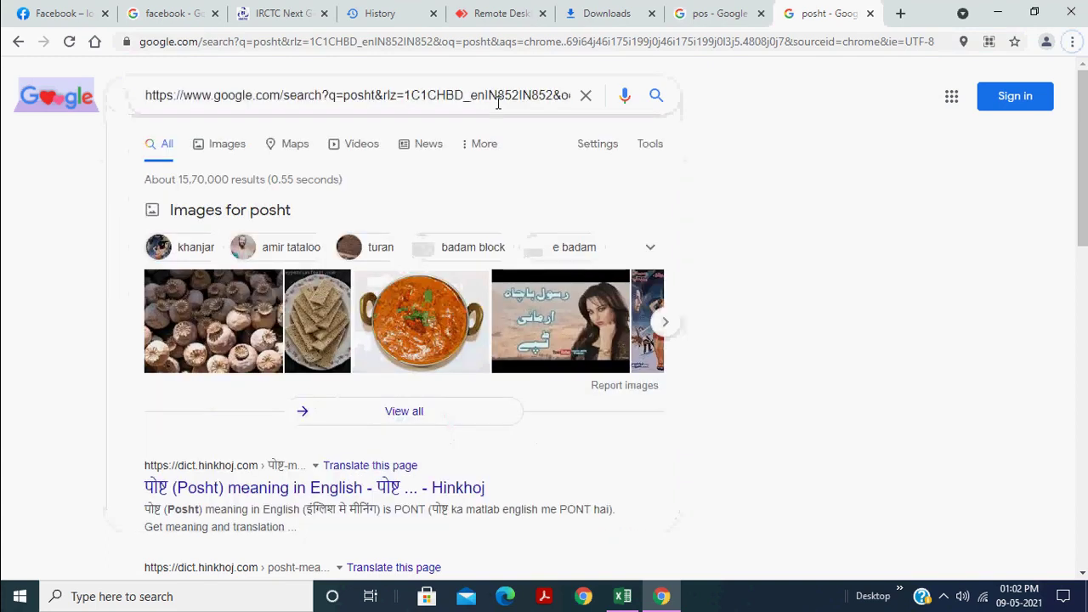
key(alt+Tab)
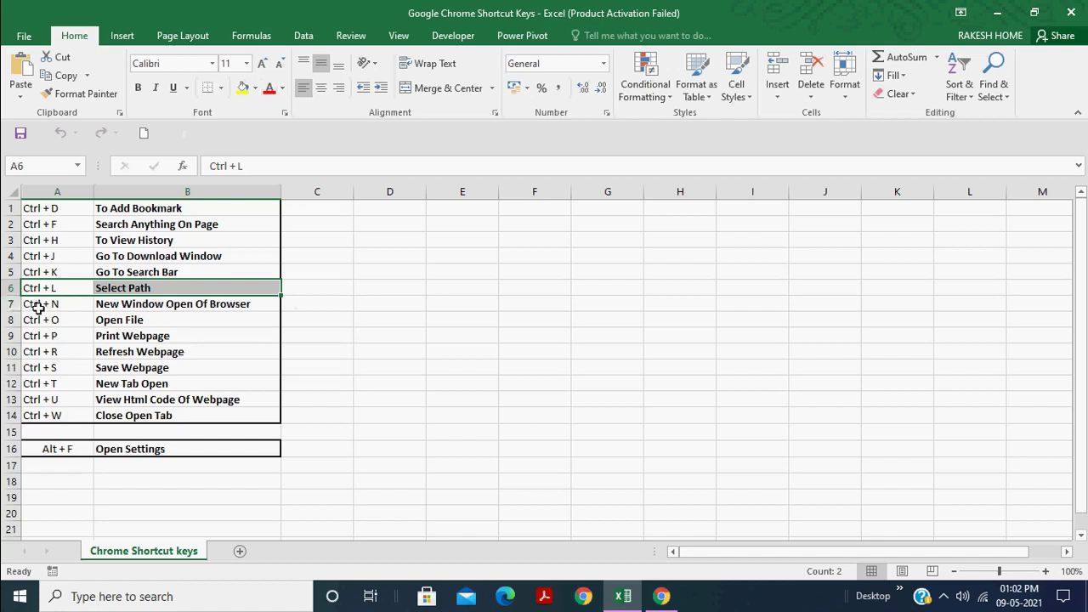
Highlight the Ctrl + N New Window row A7:B7, then go back to Chrome.
drag(39, 307, 179, 304)
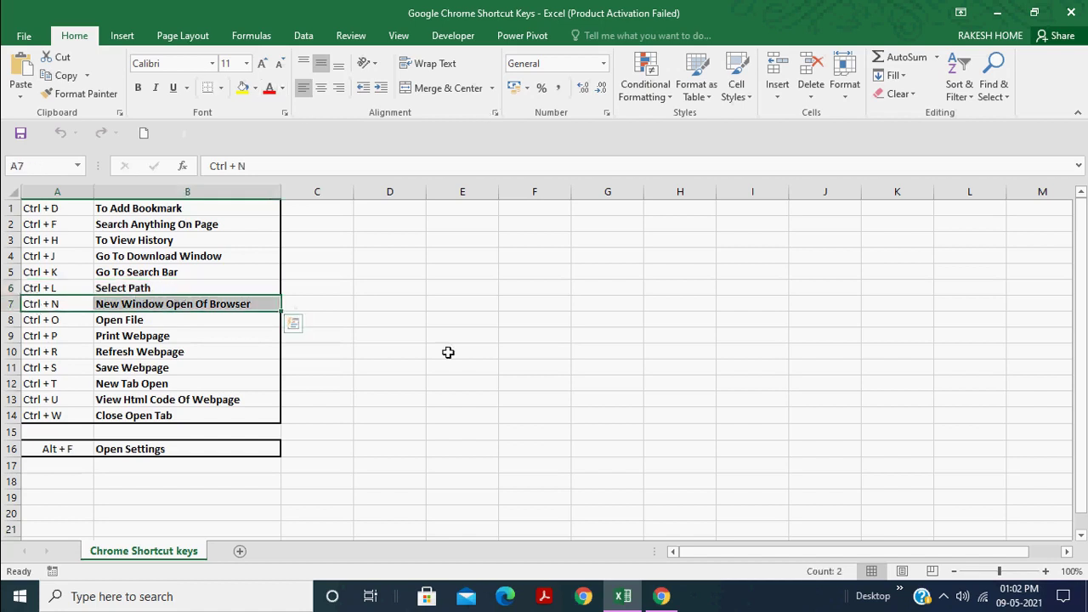
key(alt+Tab)
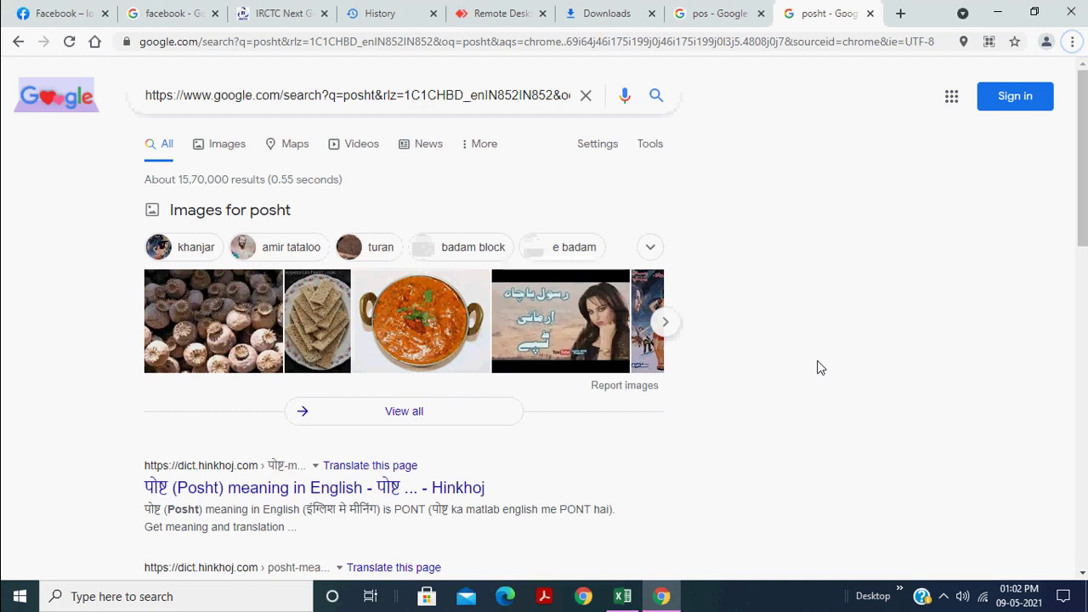
Open a new Chrome window with Ctrl+N, bring it forward, and bring up the Open file dialog.
key(ctrl+n)
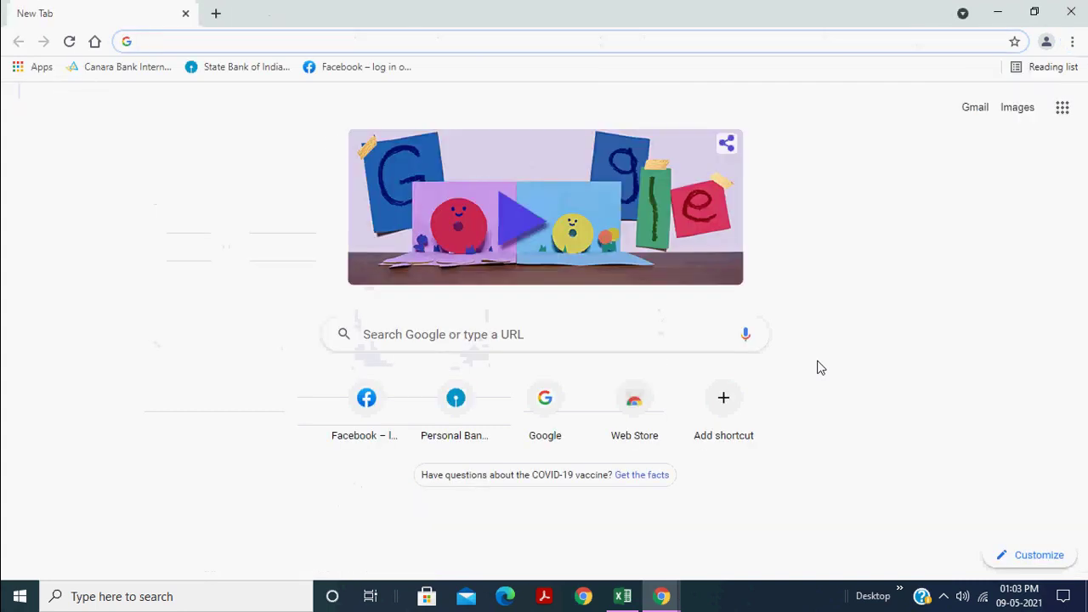
mouse_move(661, 595)
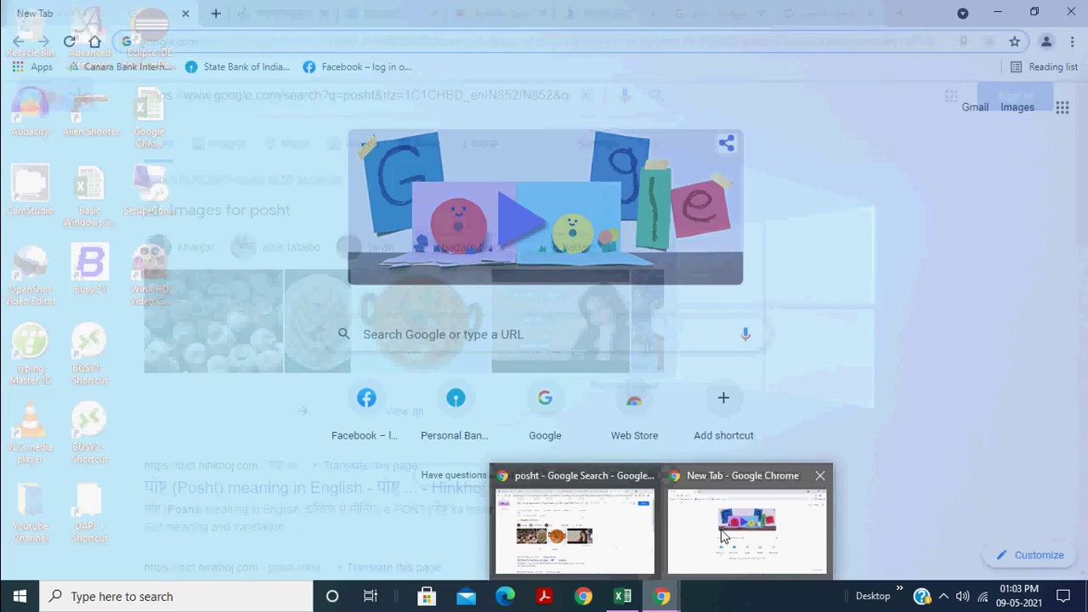
click(722, 536)
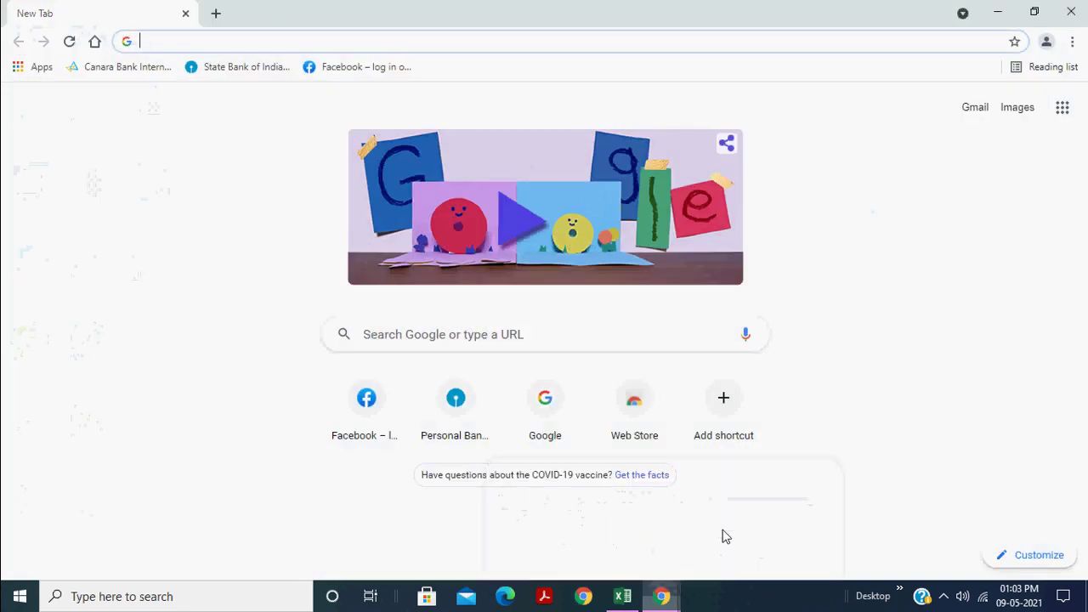
mouse_move(663, 596)
click(626, 595)
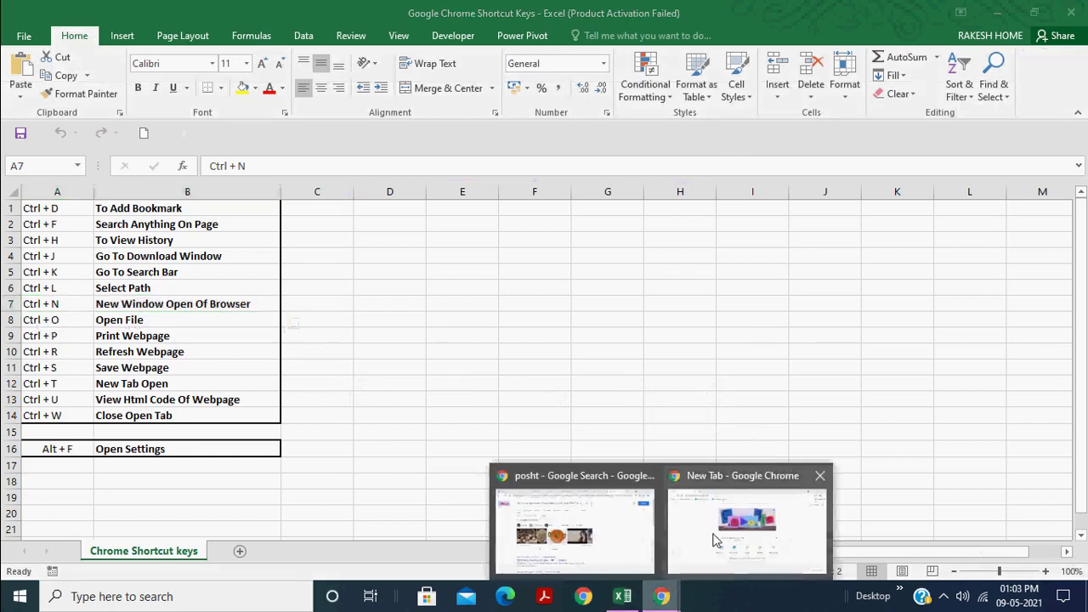
click(714, 541)
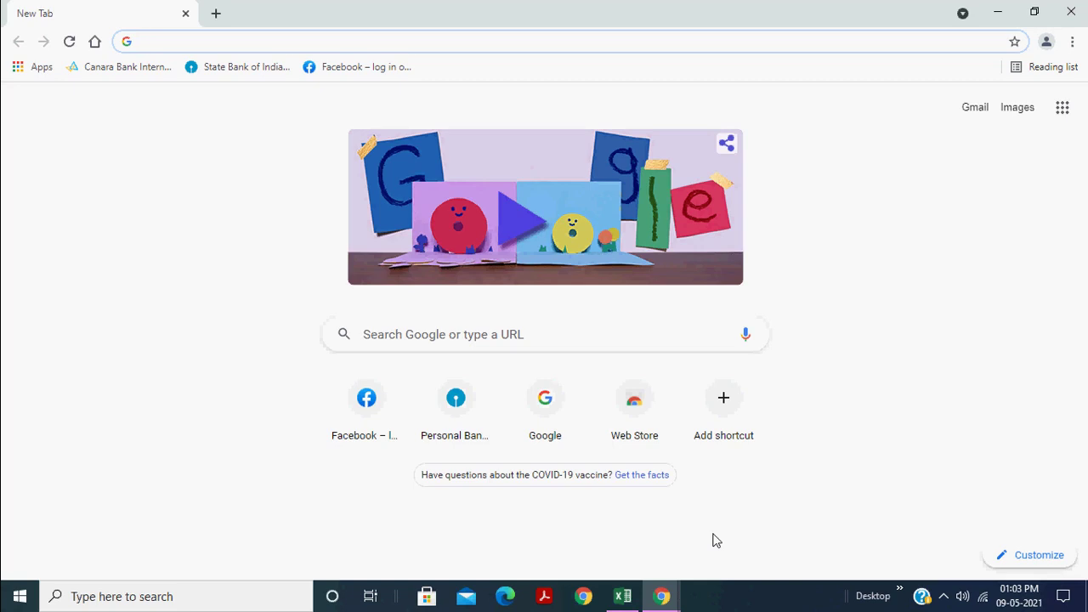
key(ctrl+o)
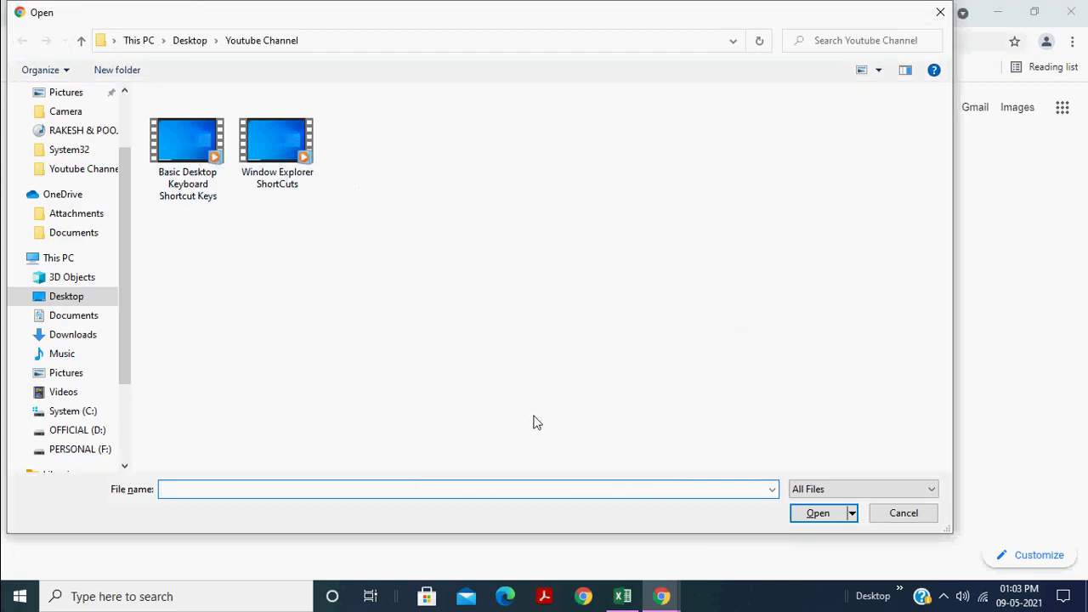
Pick the Window Explorer ShortCuts file, close the Open dialog, and return to Excel.
click(293, 162)
click(823, 515)
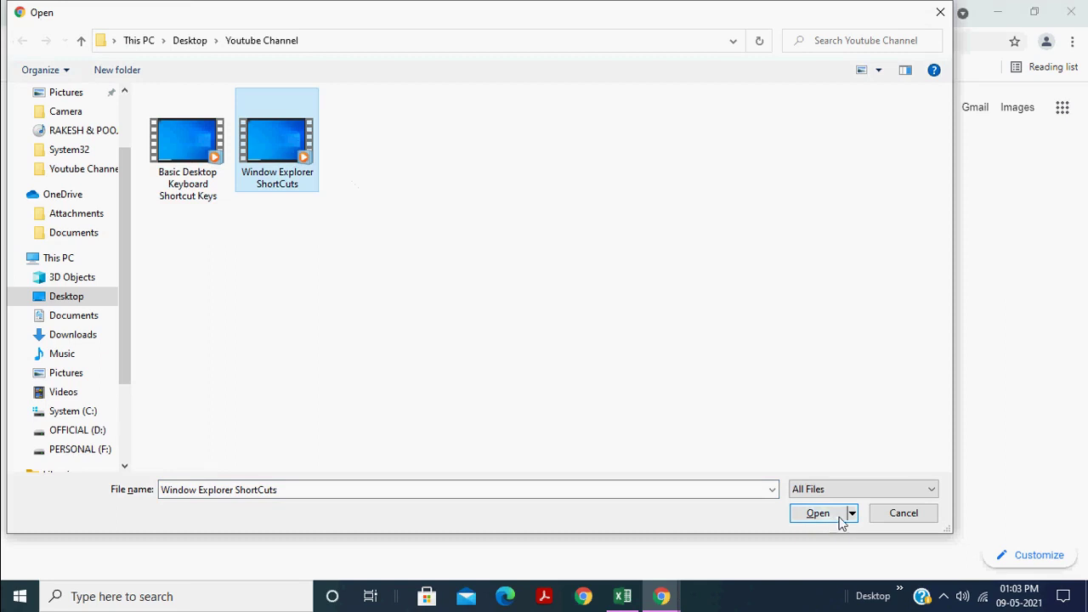
click(886, 517)
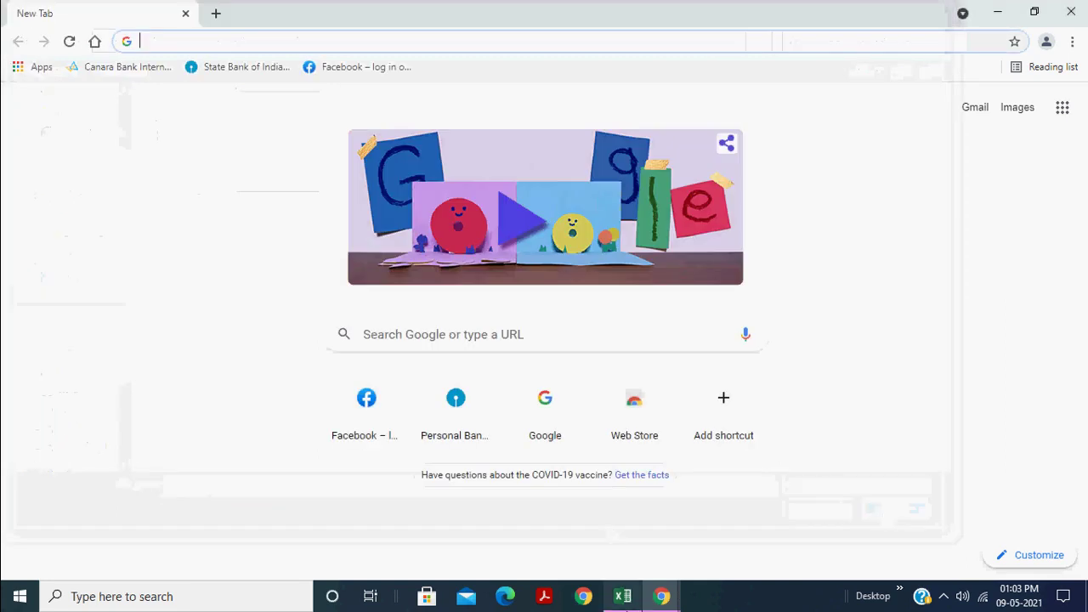
click(623, 597)
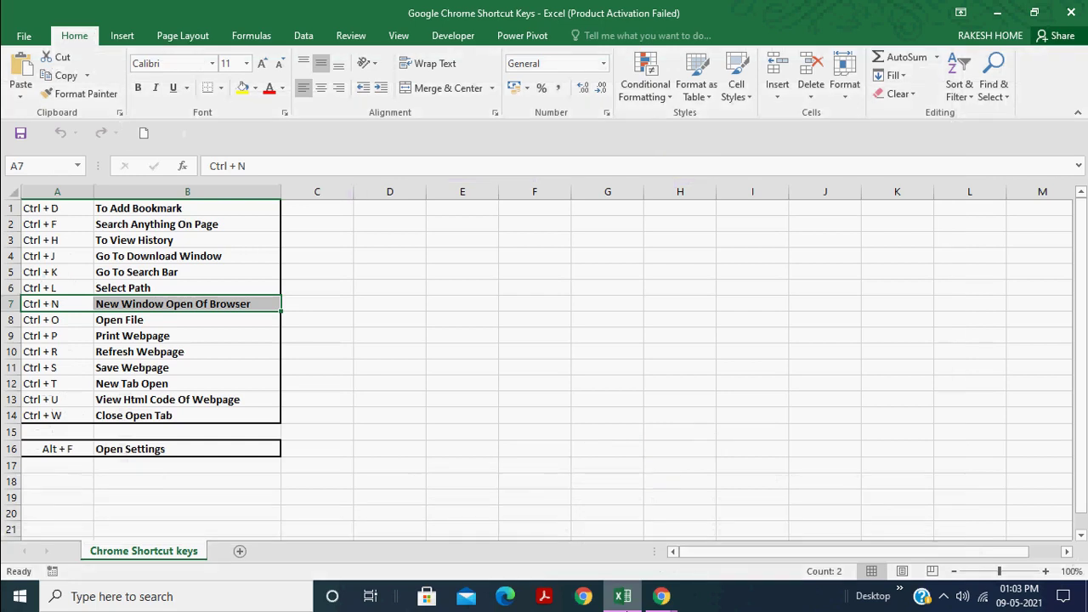
Move to the Ctrl + P Print Webpage row, then bring the Chrome New Tab window forward.
key(Down)
key(Down)
key(Right)
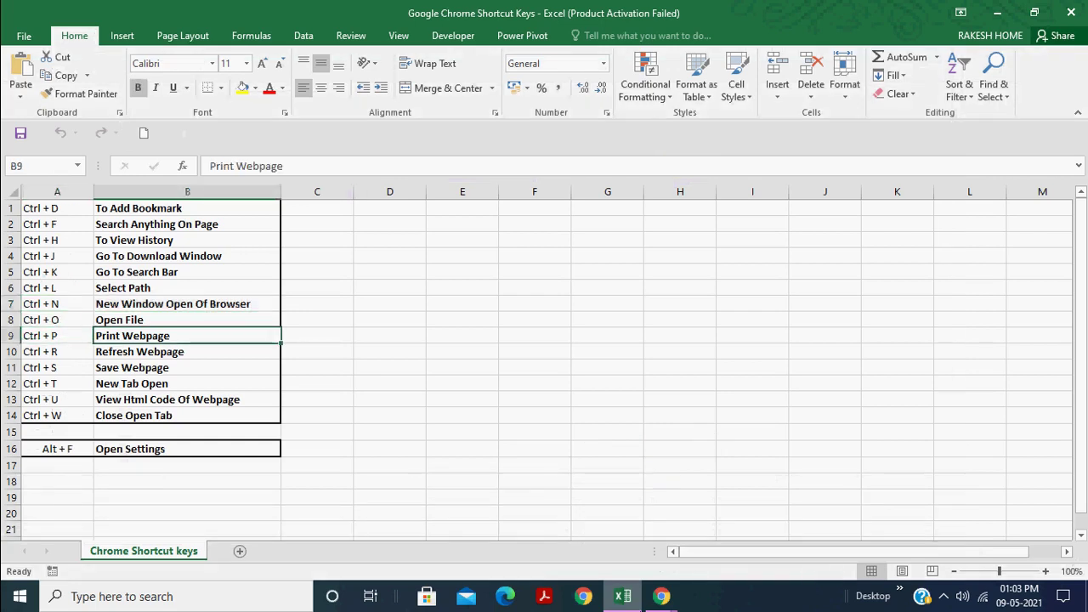
click(661, 596)
mouse_move(746, 523)
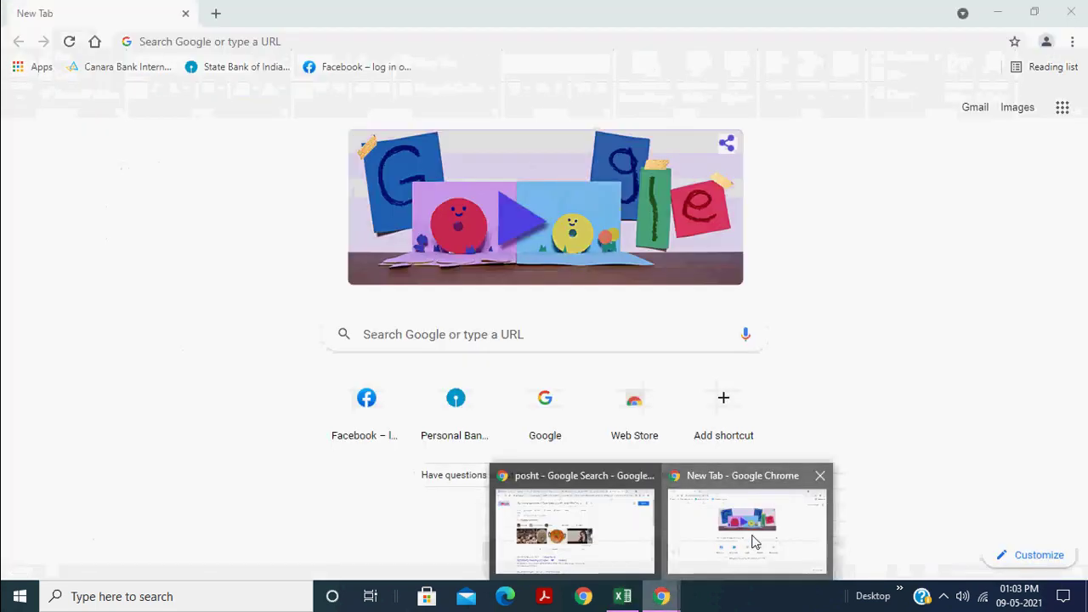
click(753, 542)
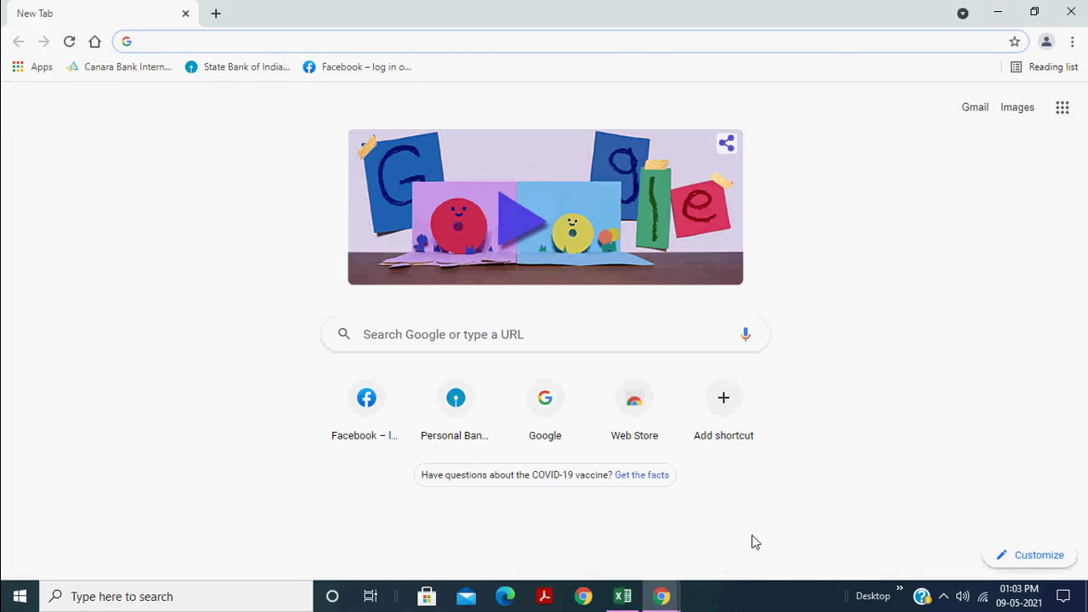
Search for 'list of fort' and open the 'List of forts - Wikipedia' result.
text(face)
key(BackSpace)
key(BackSpace)
key(BackSpace)
key(BackSpace)
text(list)
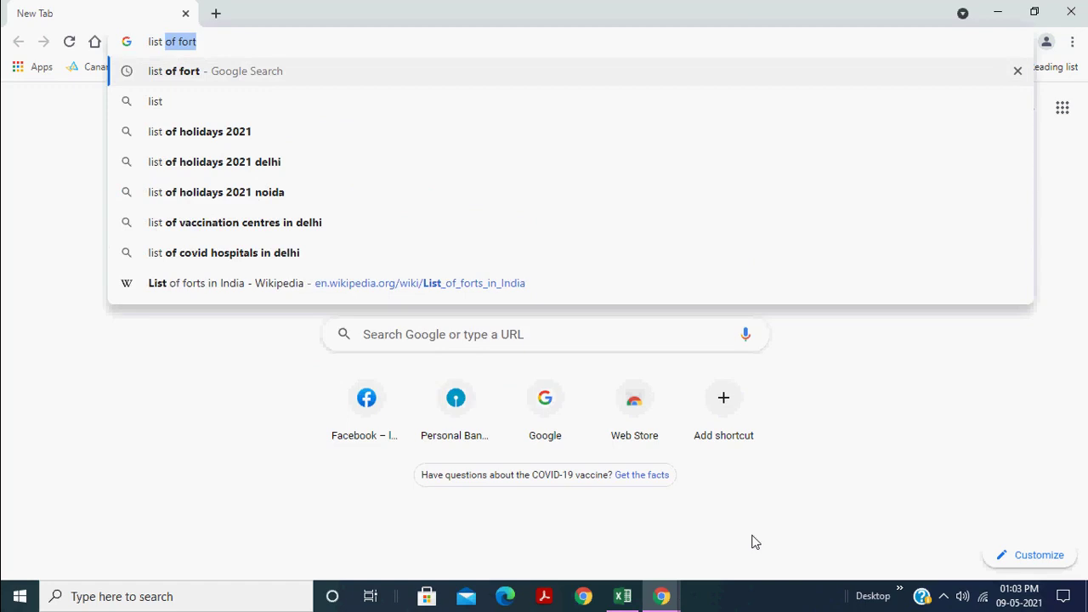
key(Return)
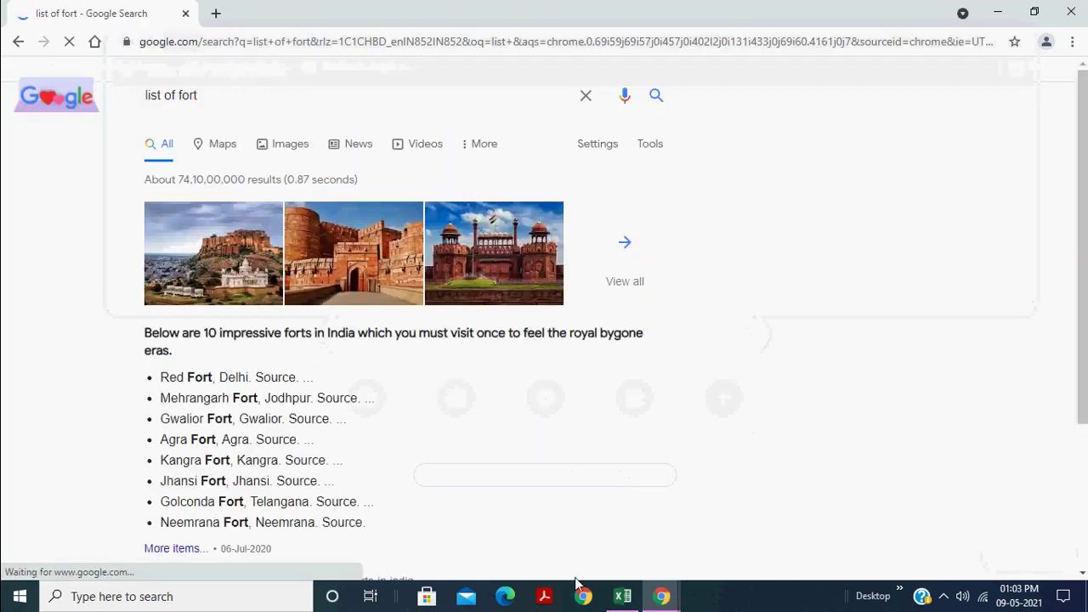
scroll(382, 482, down, 1)
scroll(383, 482, down, 4)
scroll(382, 476, down, 2)
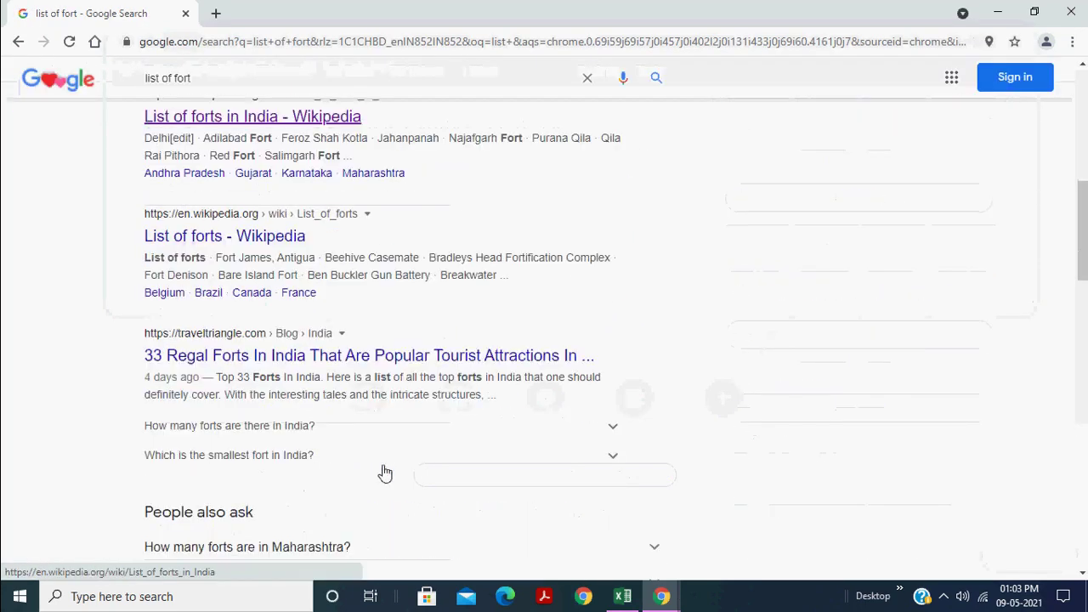
scroll(384, 472, up, 1)
click(252, 323)
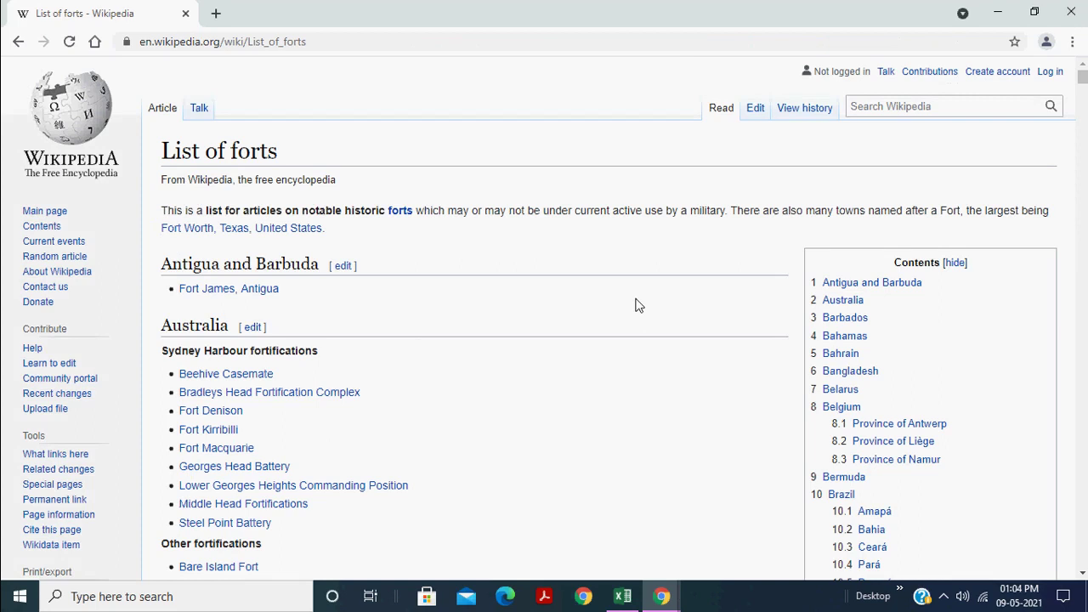
Open printing with Ctrl+P and keep Save as PDF as the destination.
key(ctrl+p)
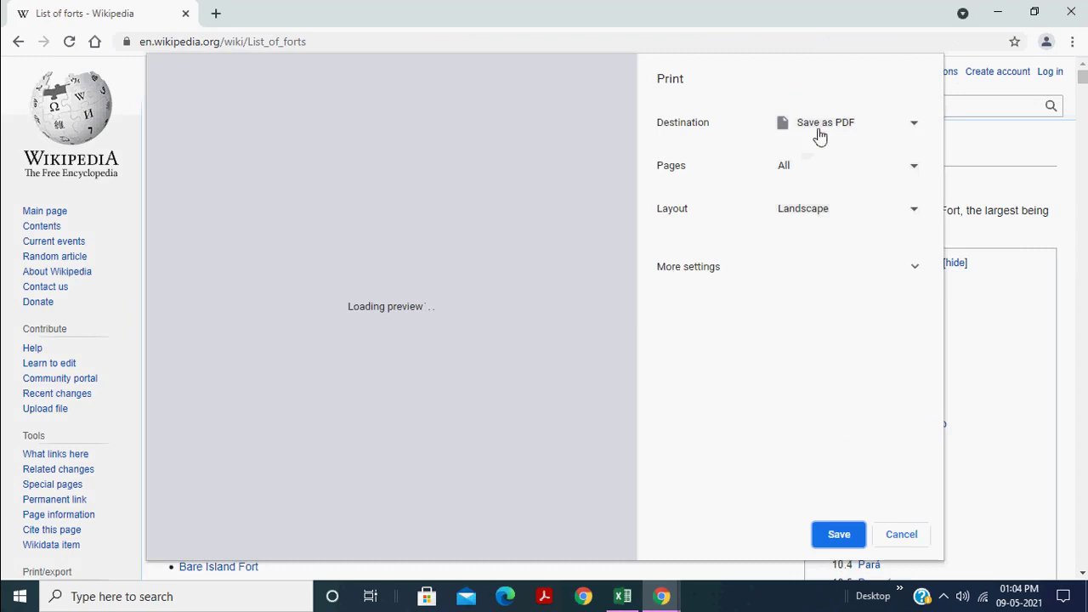
click(832, 127)
click(833, 128)
click(832, 127)
click(835, 166)
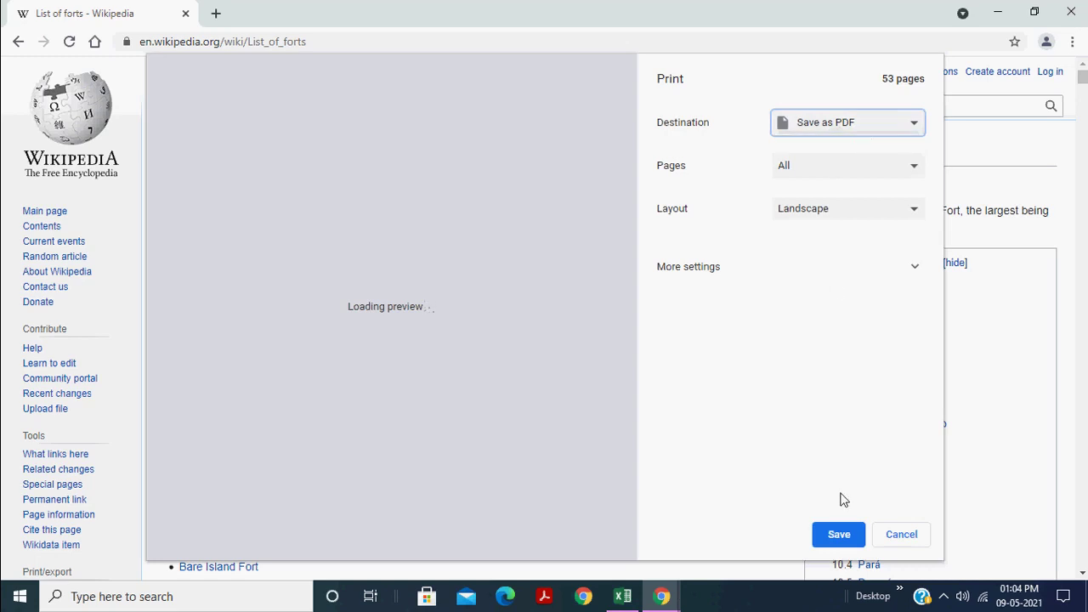
click(825, 533)
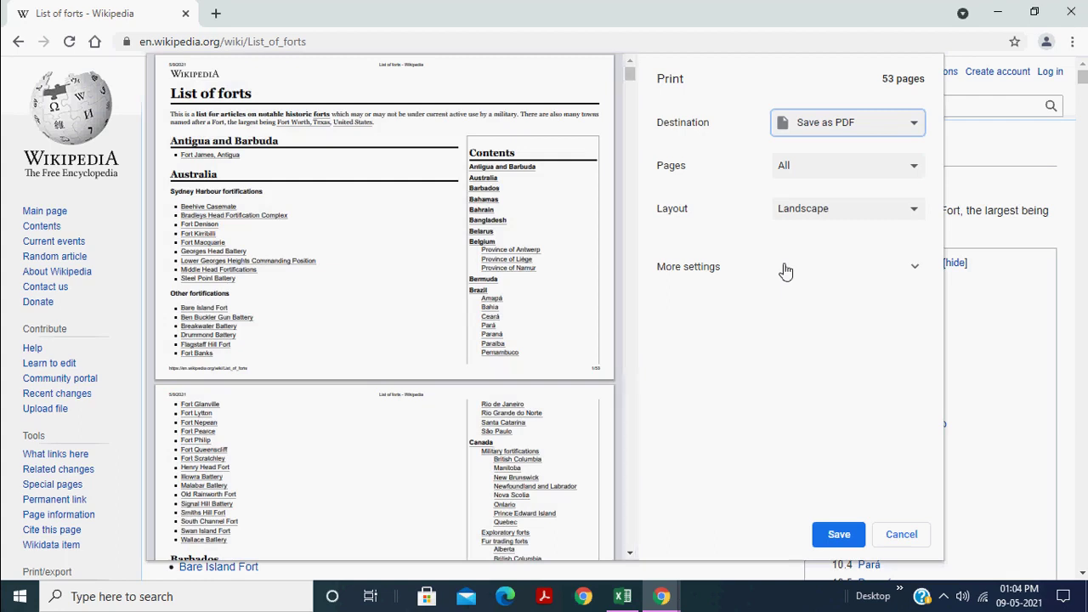
click(835, 532)
Switch the layout to Portrait and back to Landscape, then click Save.
click(839, 215)
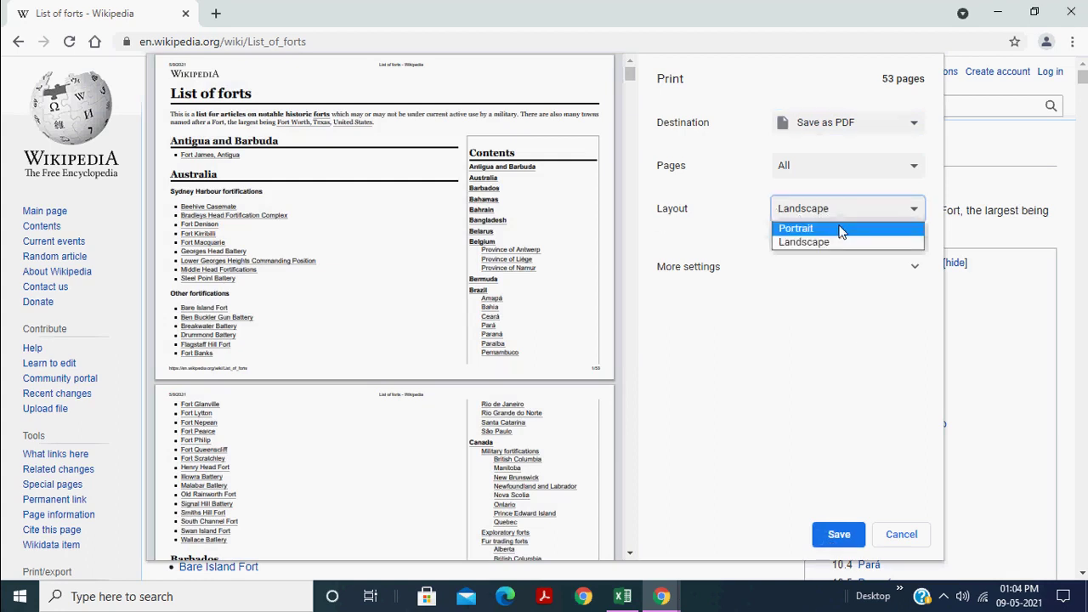
click(840, 231)
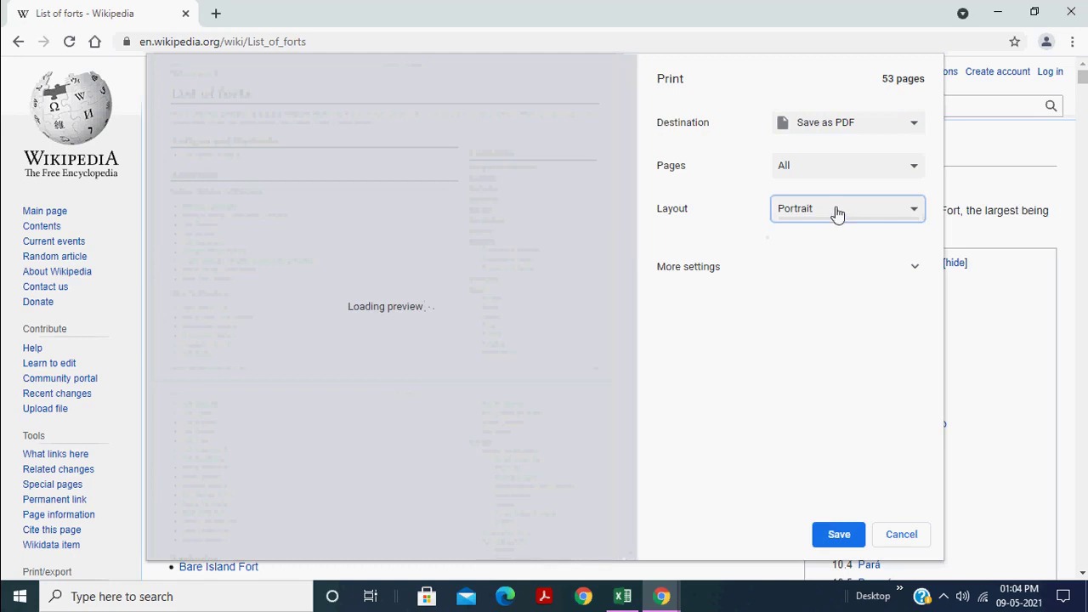
click(837, 213)
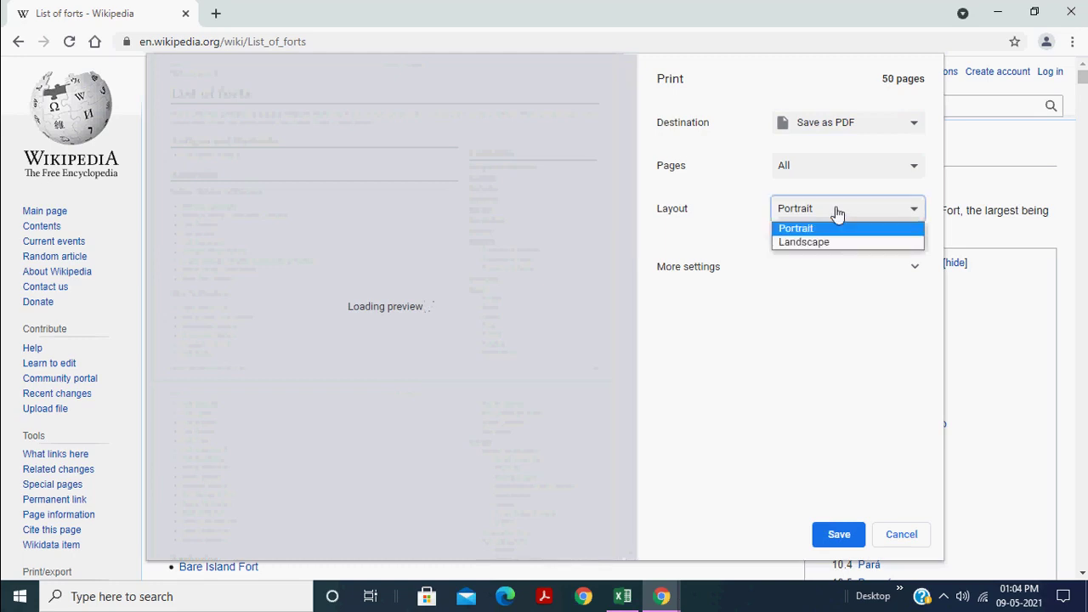
click(843, 242)
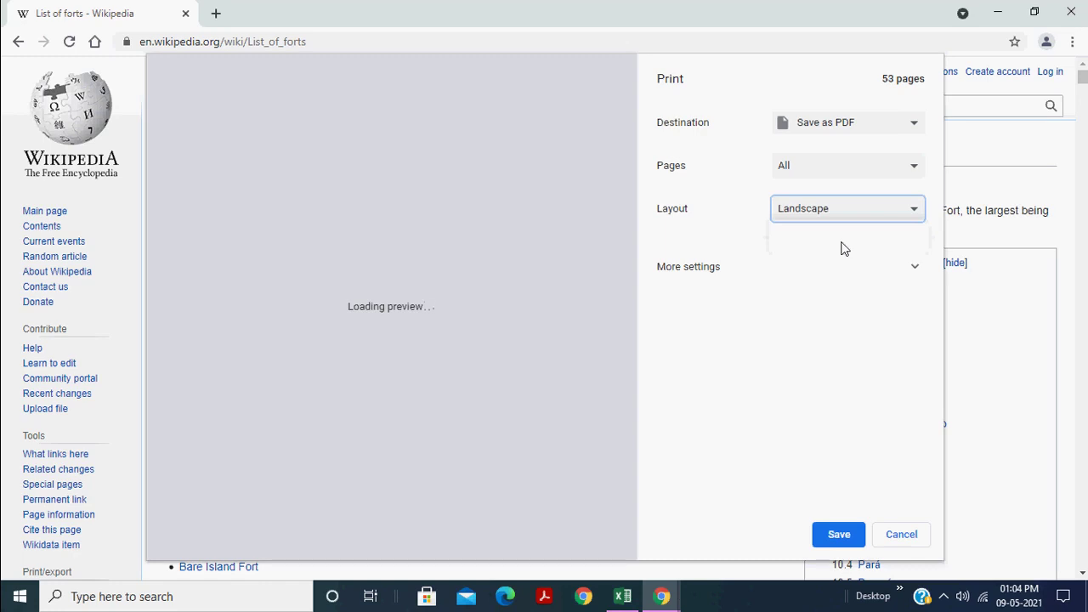
click(838, 537)
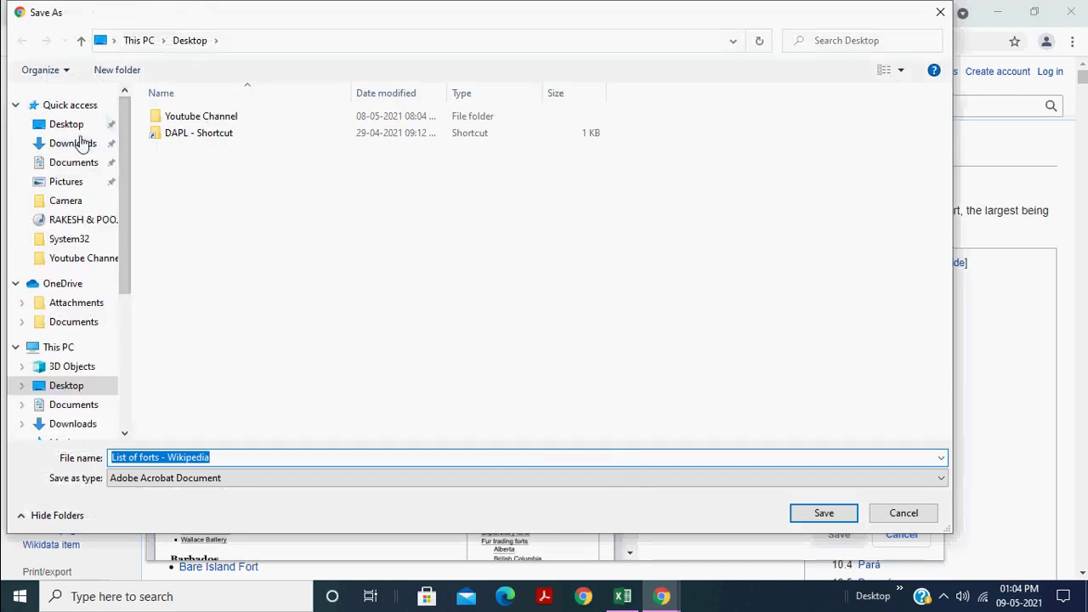
Save the List of forts page as a 53-page PDF on the Desktop, review it, then return to Excel.
click(74, 128)
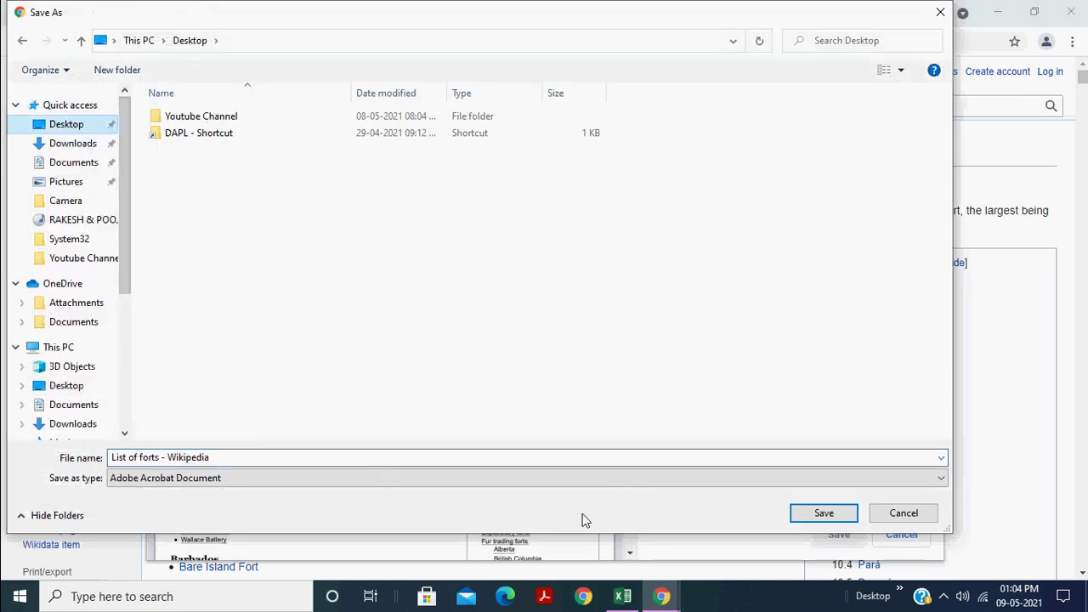
click(833, 513)
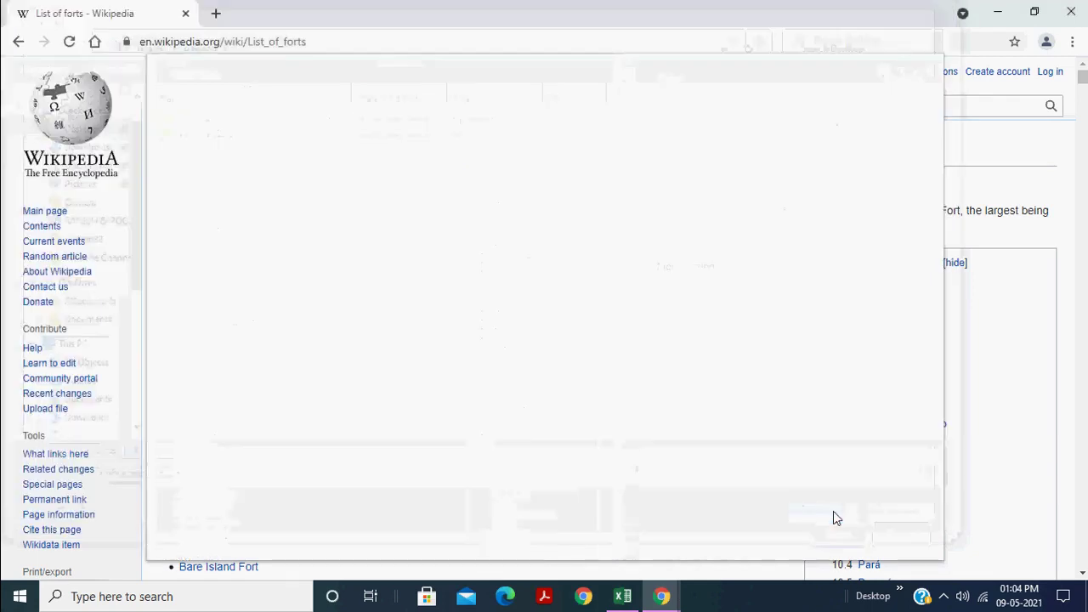
key(super+d)
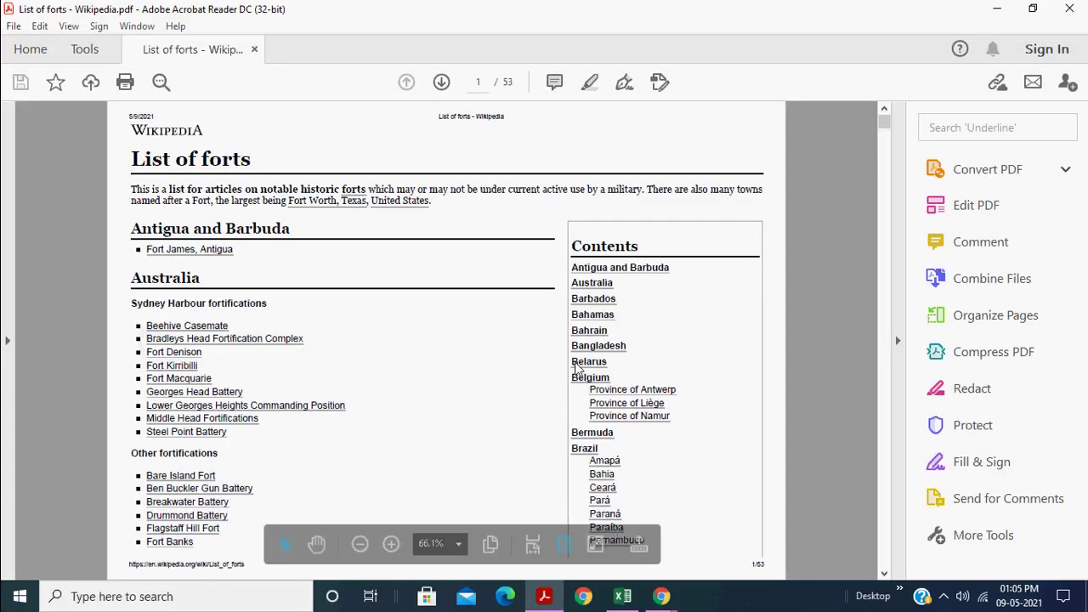
click(1069, 8)
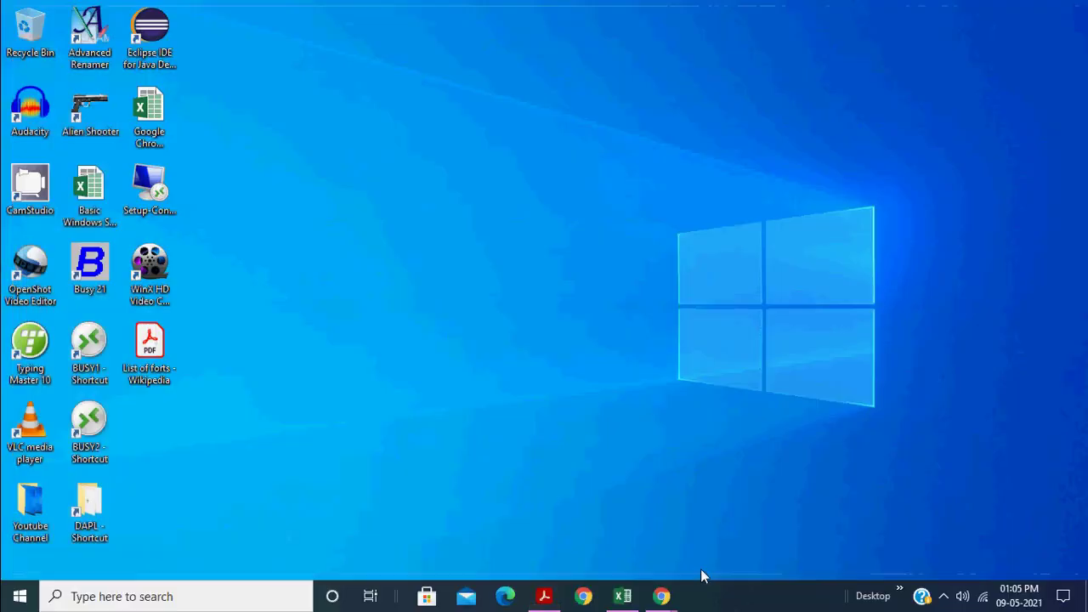
click(624, 597)
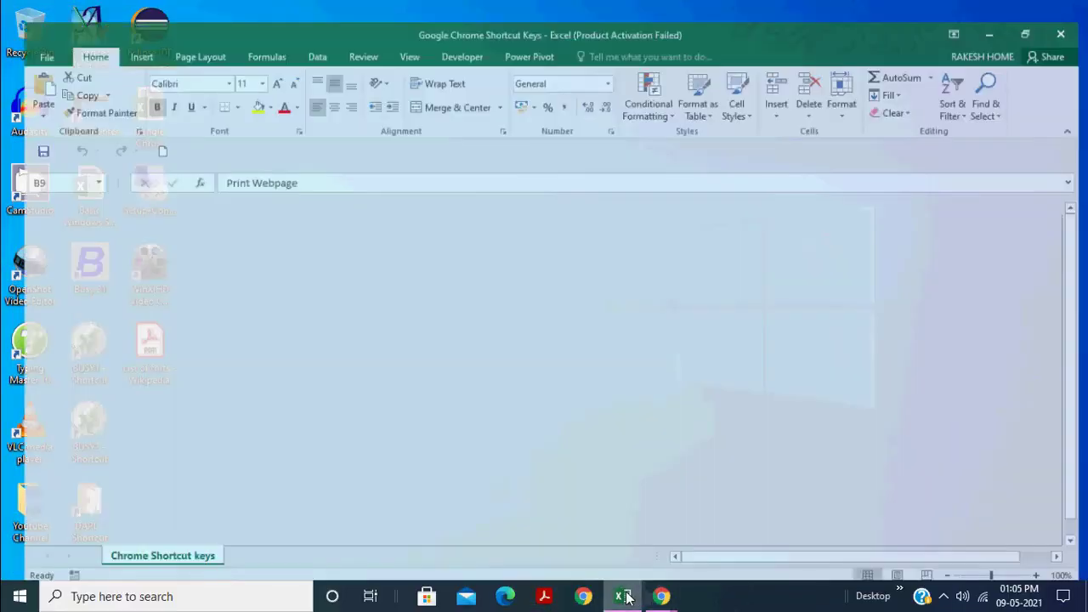
Move to the Refresh Webpage entry (B10) in the Excel shortcut list.
key(Left)
key(Down)
key(Right)
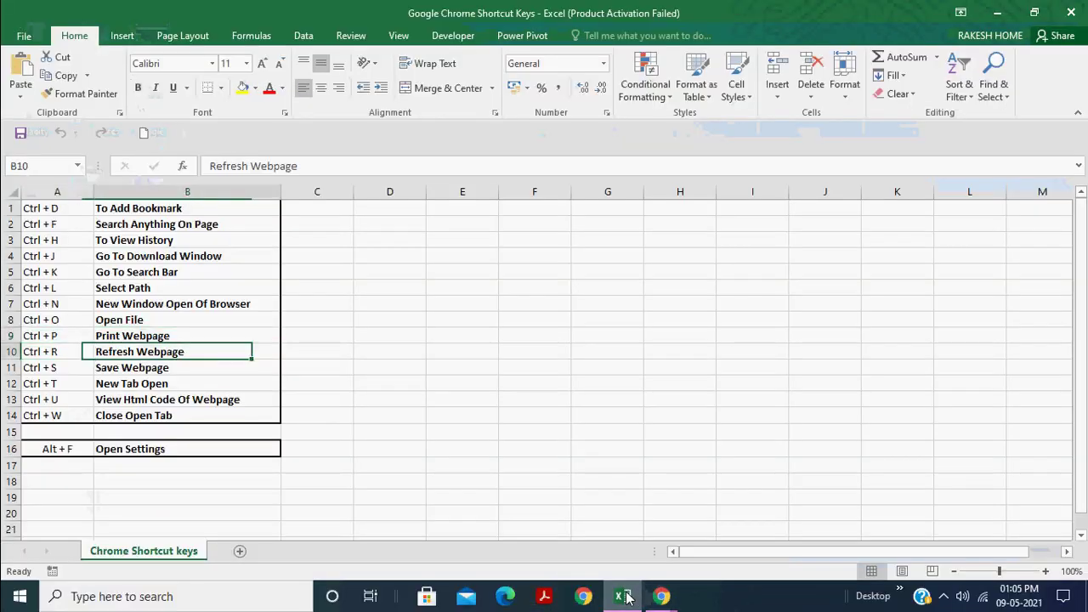
mouse_move(661, 596)
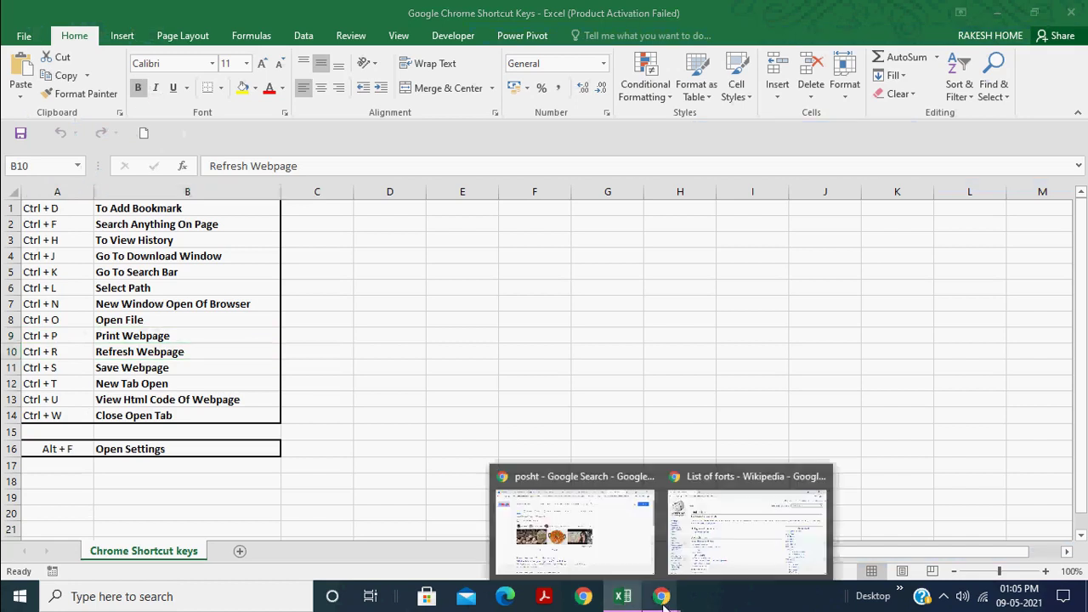
Go back to the 'list of fort' search results in Chrome and reload the page twice.
click(729, 546)
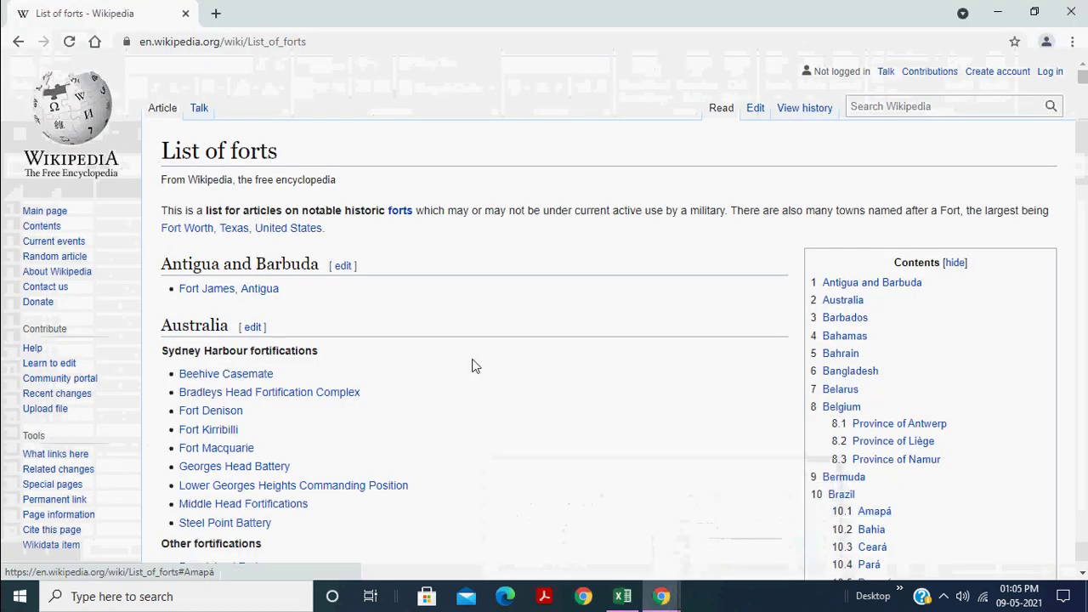
click(15, 40)
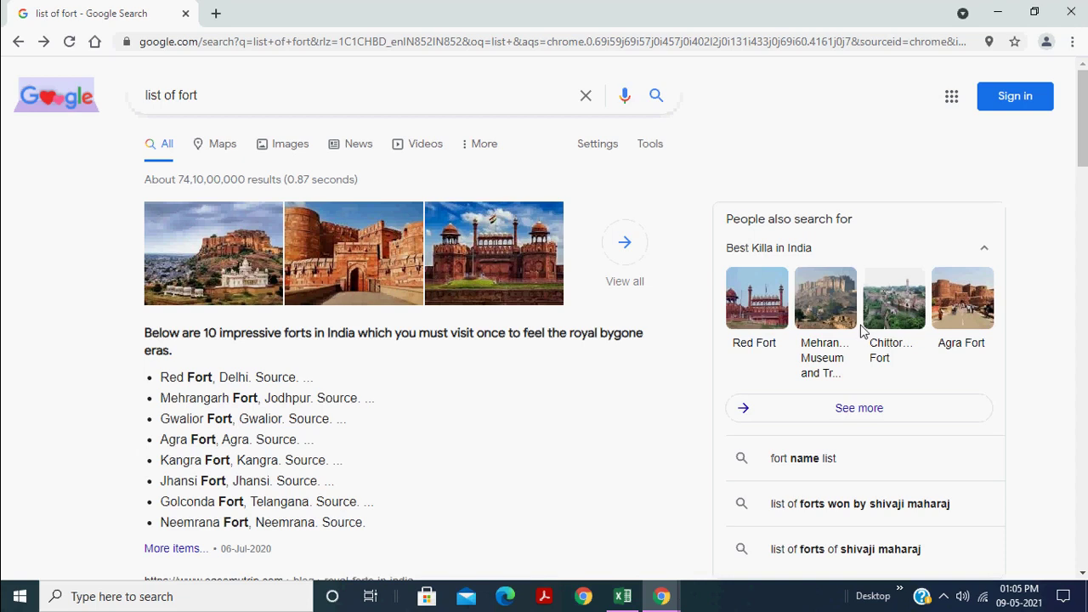
click(782, 45)
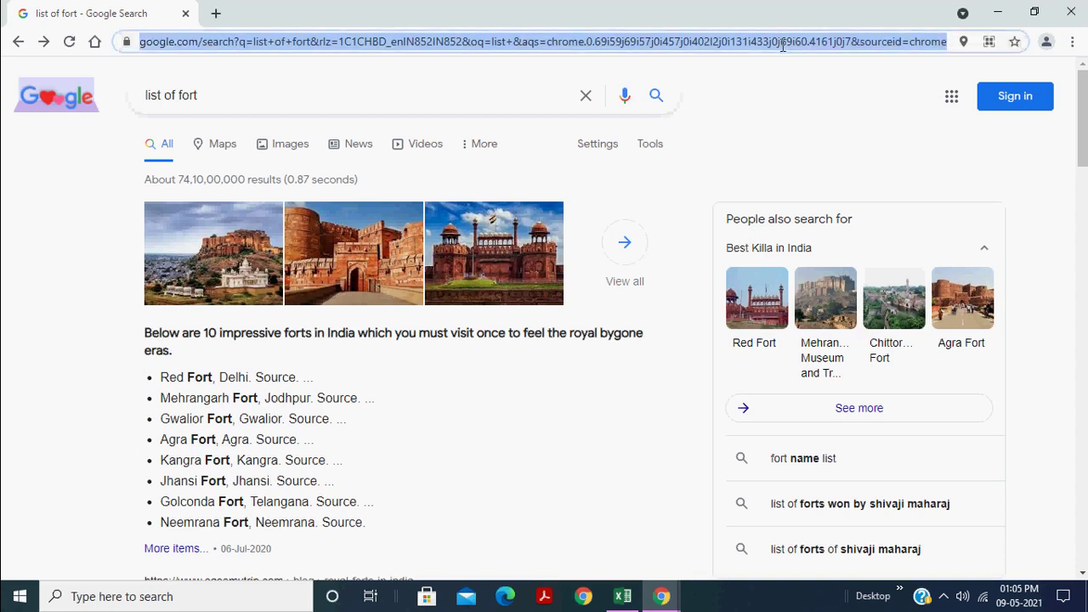
key(Return)
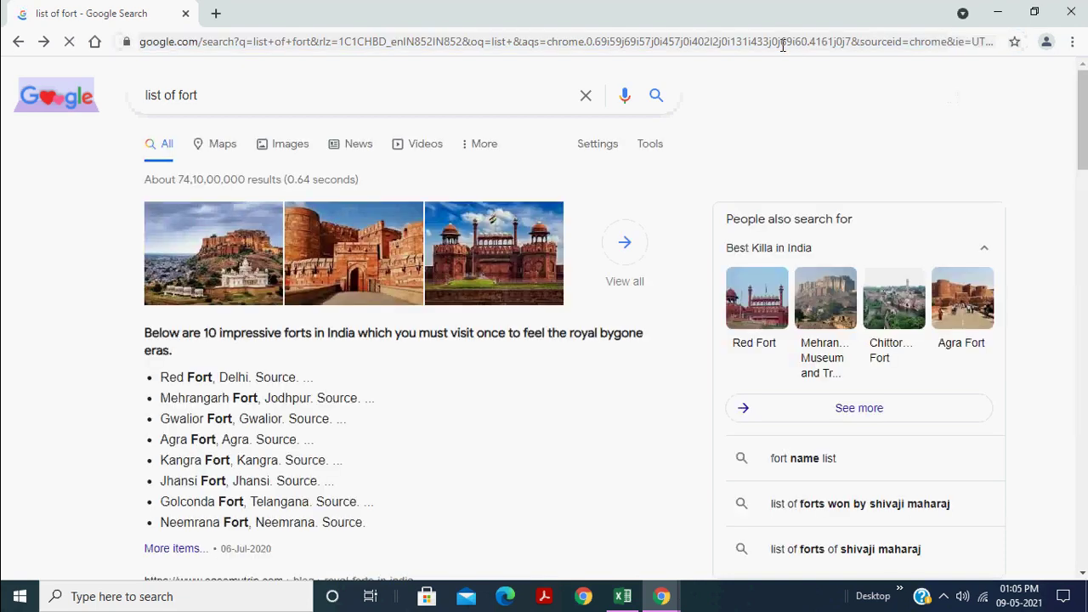
key(F5)
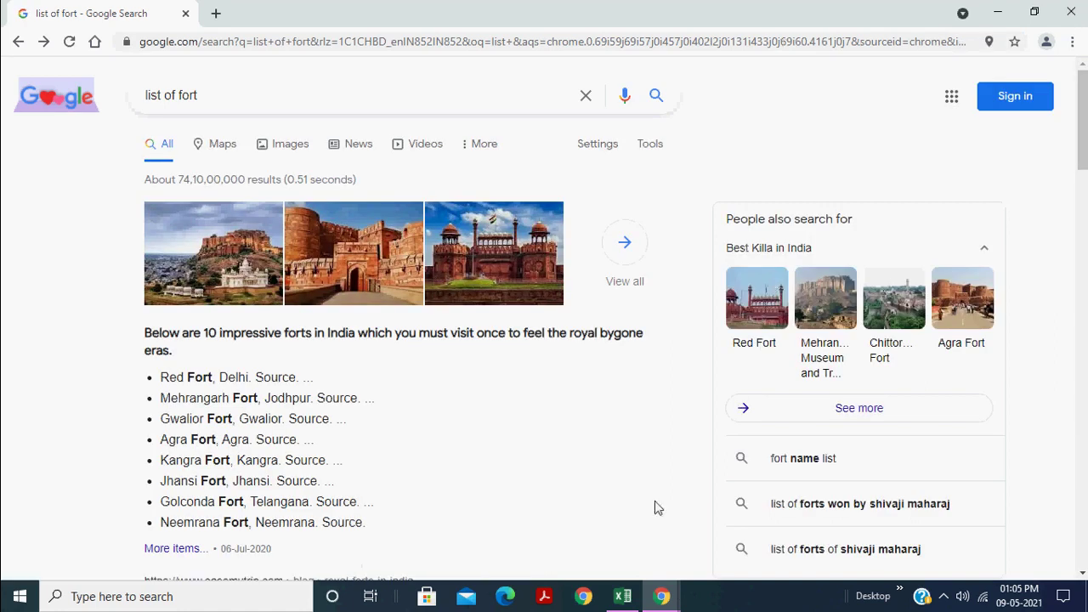
click(627, 600)
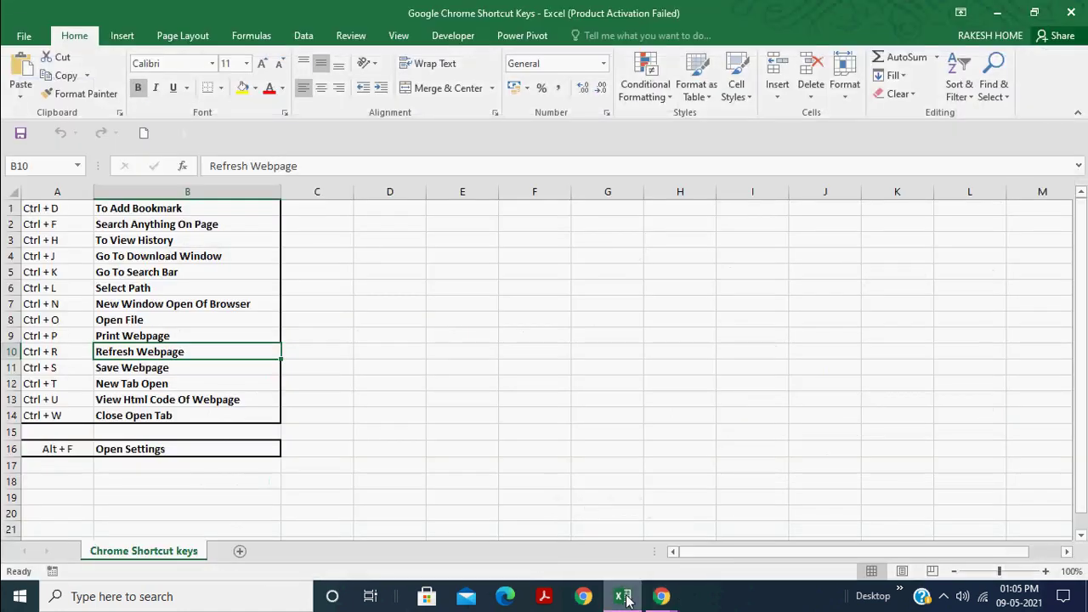
drag(62, 370, 128, 367)
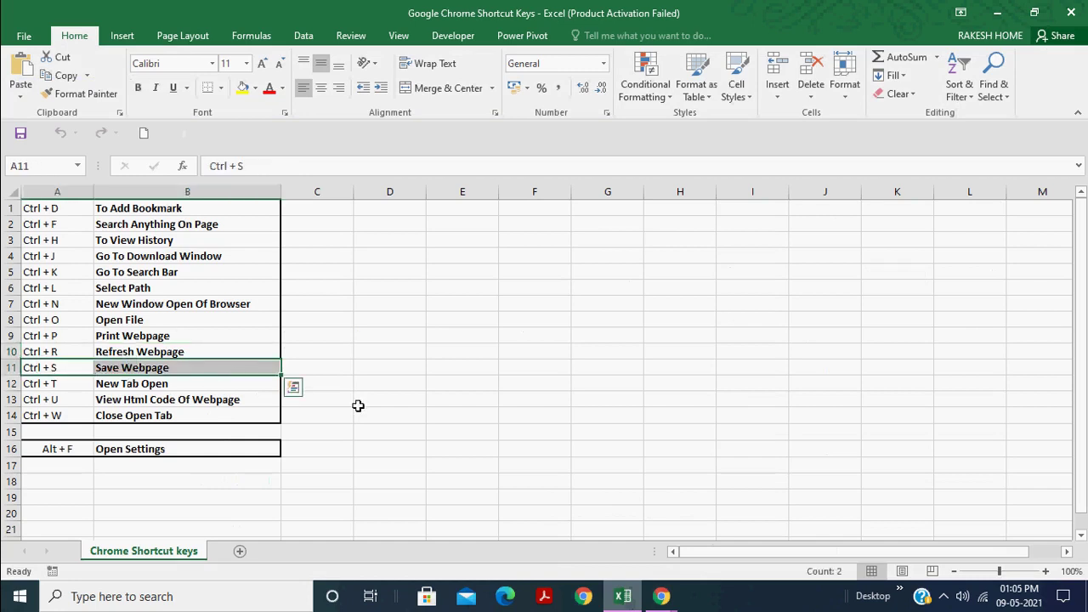
click(662, 596)
mouse_move(746, 526)
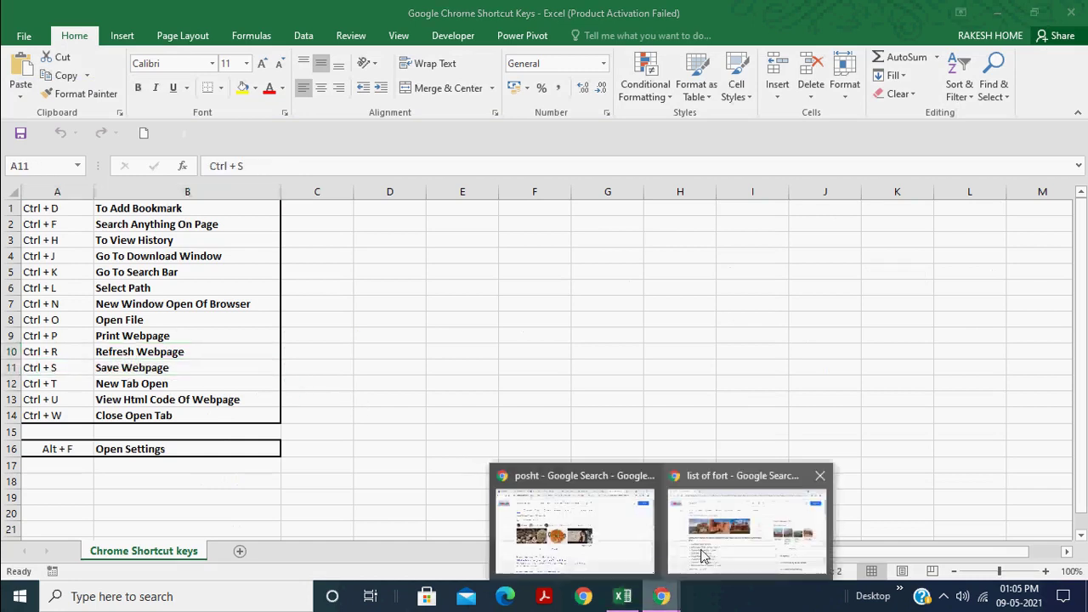
click(713, 547)
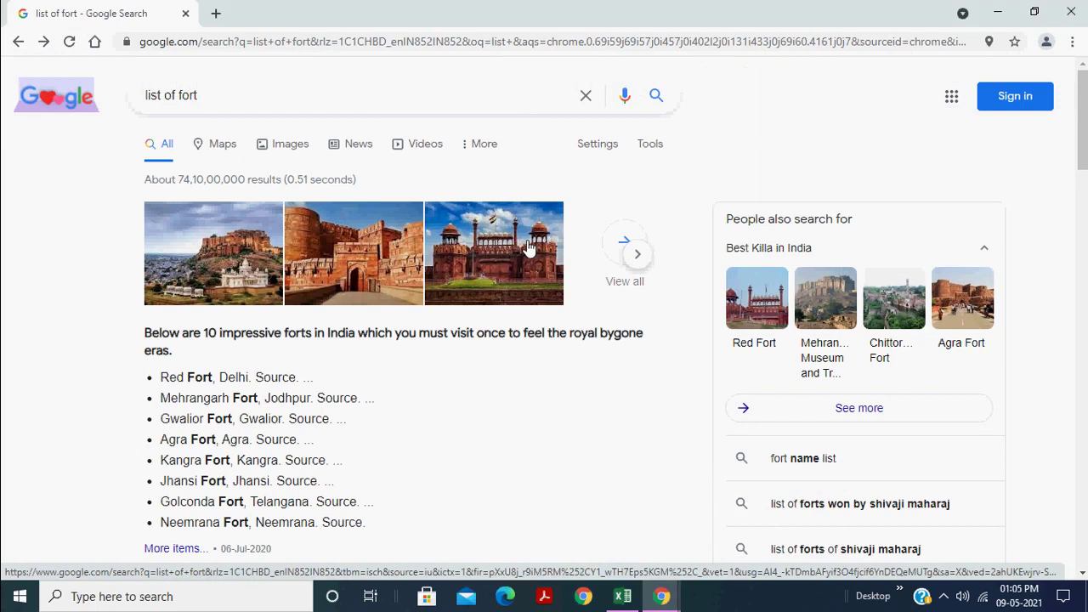
Save the 'list of fort' results page to the Desktop as 'Webpage, Complete'.
key(ctrl+s)
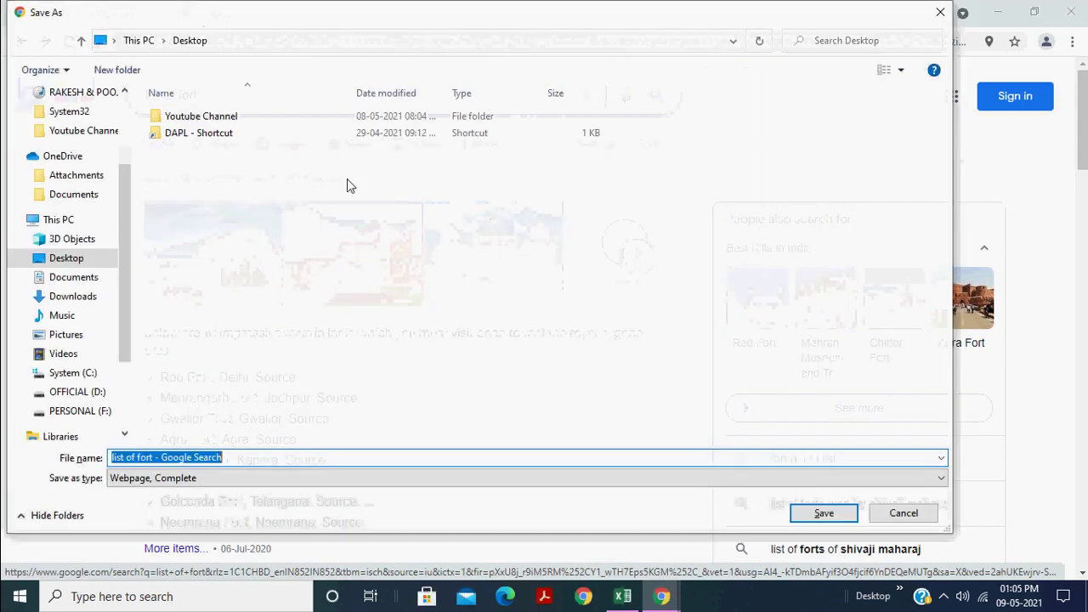
scroll(127, 108, up, 2)
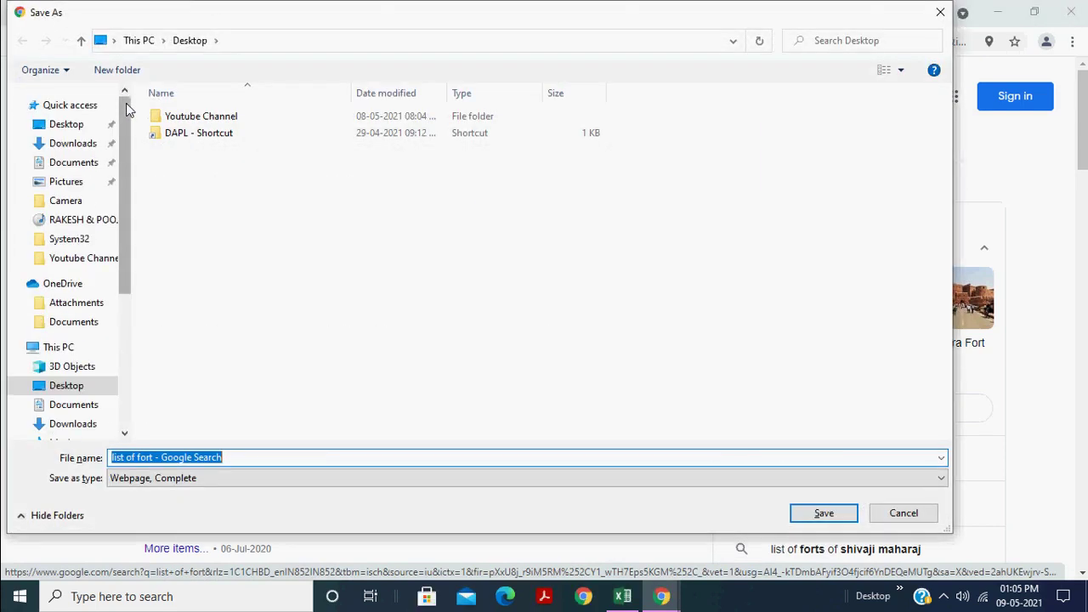
click(99, 128)
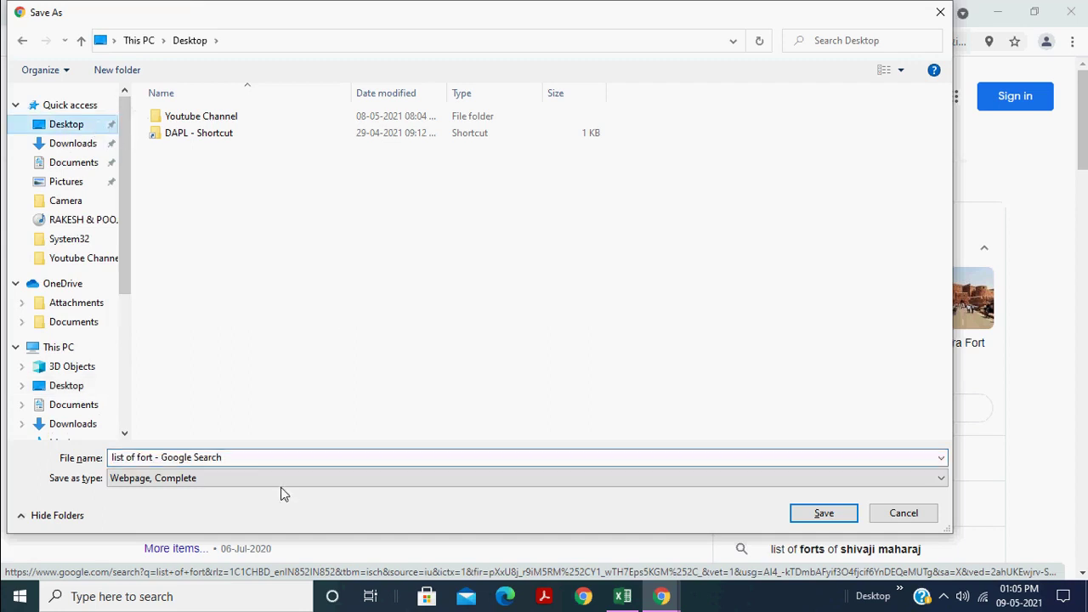
click(268, 460)
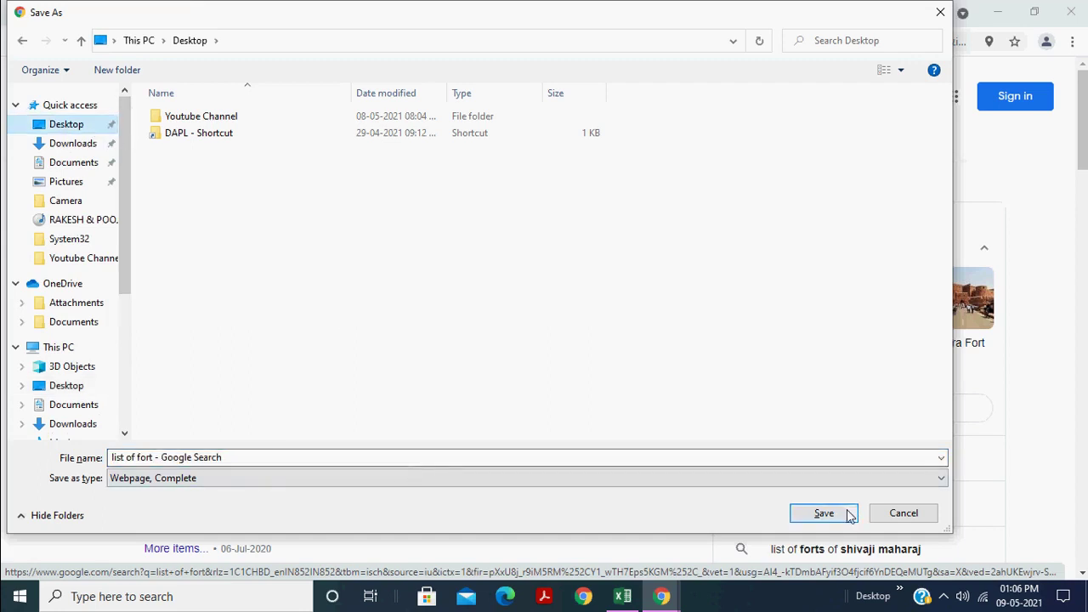
click(147, 483)
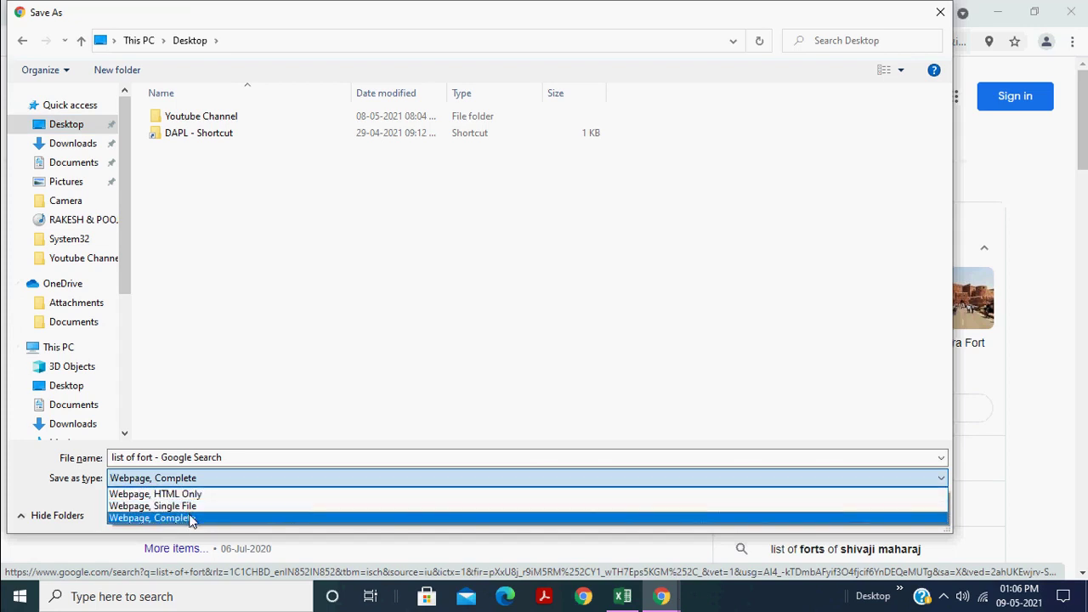
click(193, 523)
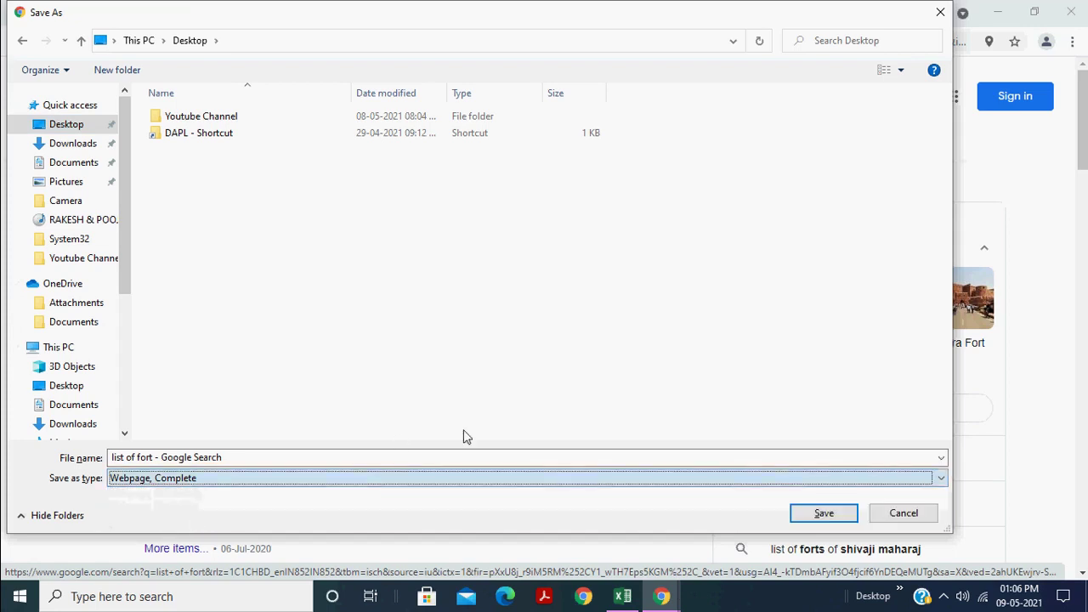
click(848, 519)
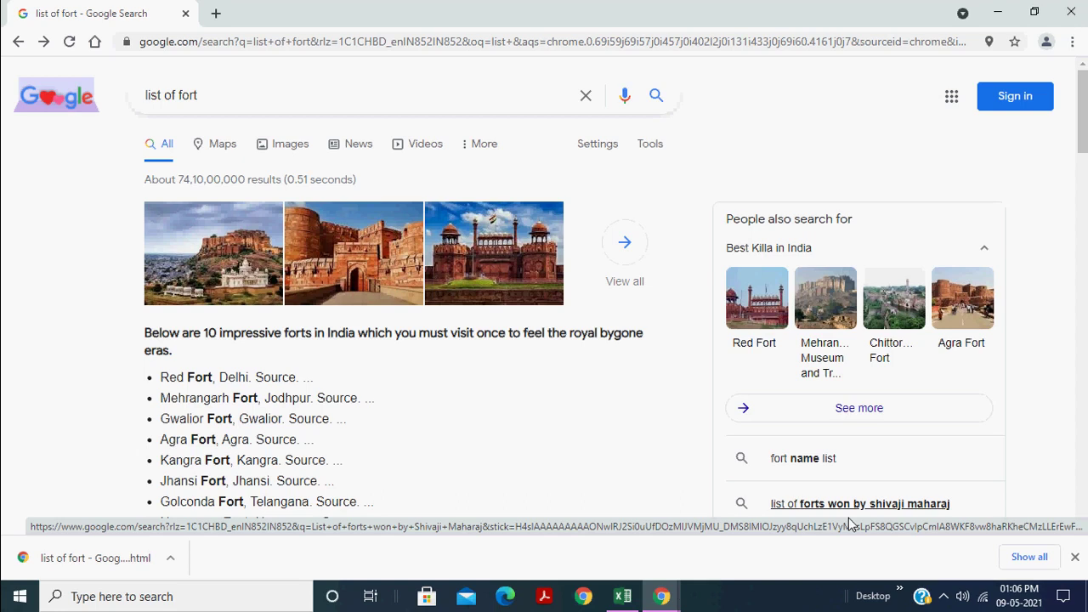
key(super+d)
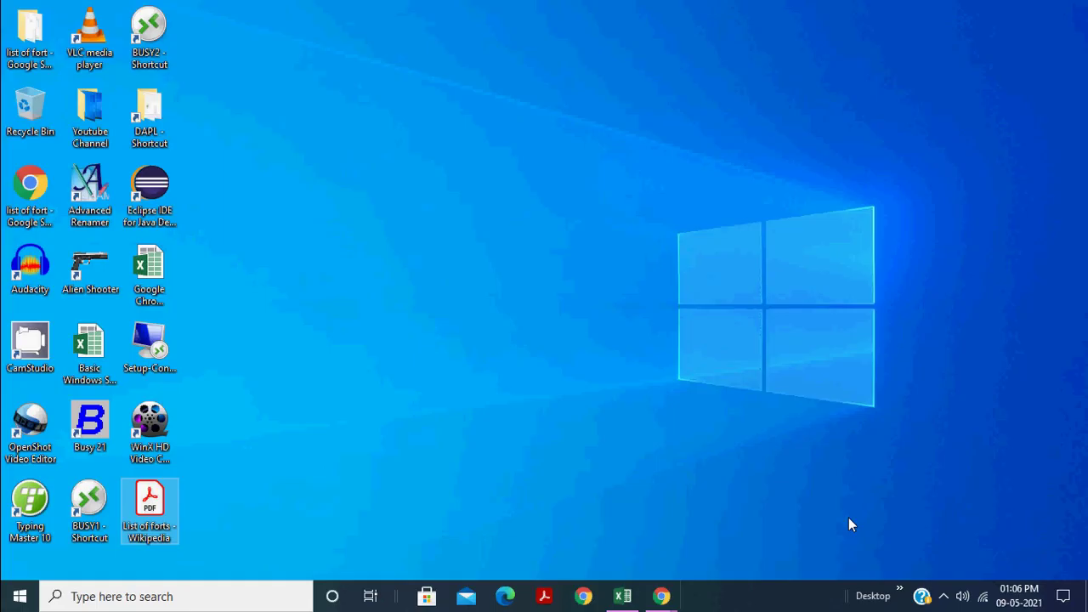
Open the saved 'list of fort - Google Search' HTML file from the desktop, then switch to Excel.
click(30, 185)
double_click(29, 185)
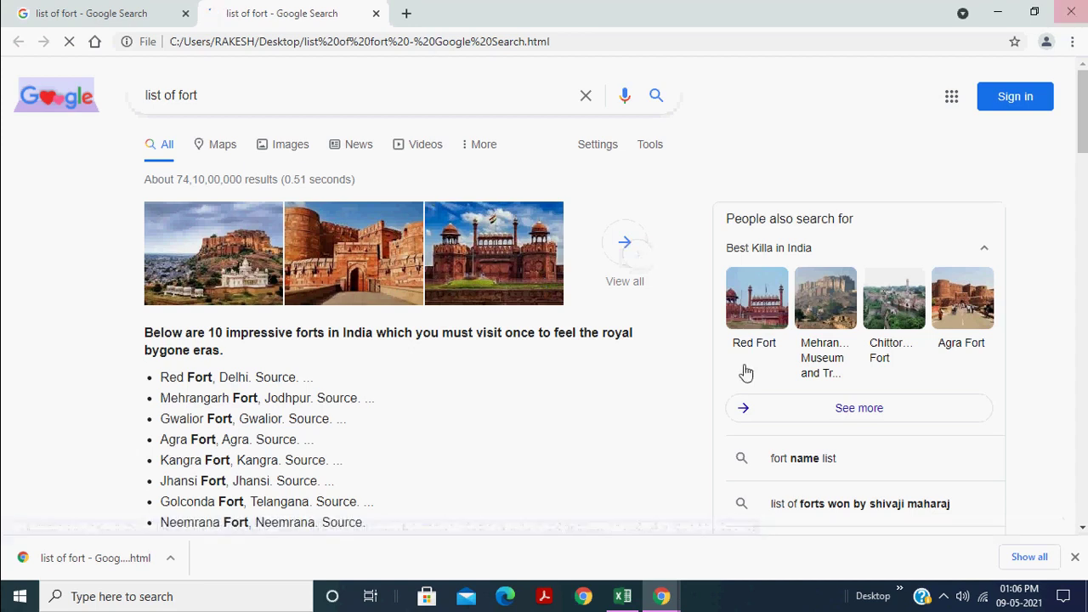
click(619, 598)
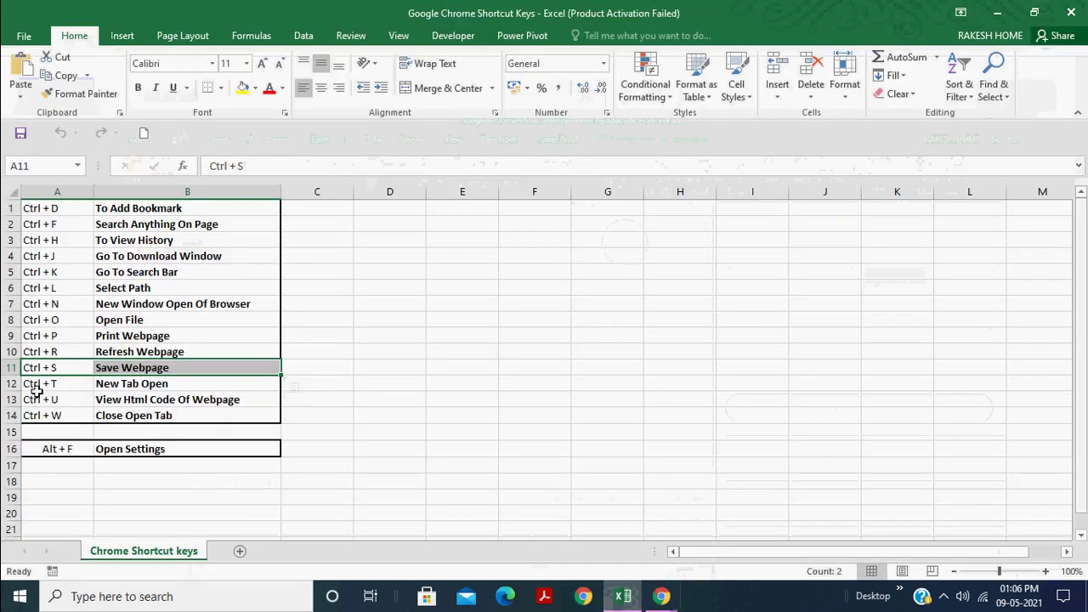
Highlight the New Tab Open row in Excel and return to the list of fort Chrome window.
drag(34, 383, 119, 383)
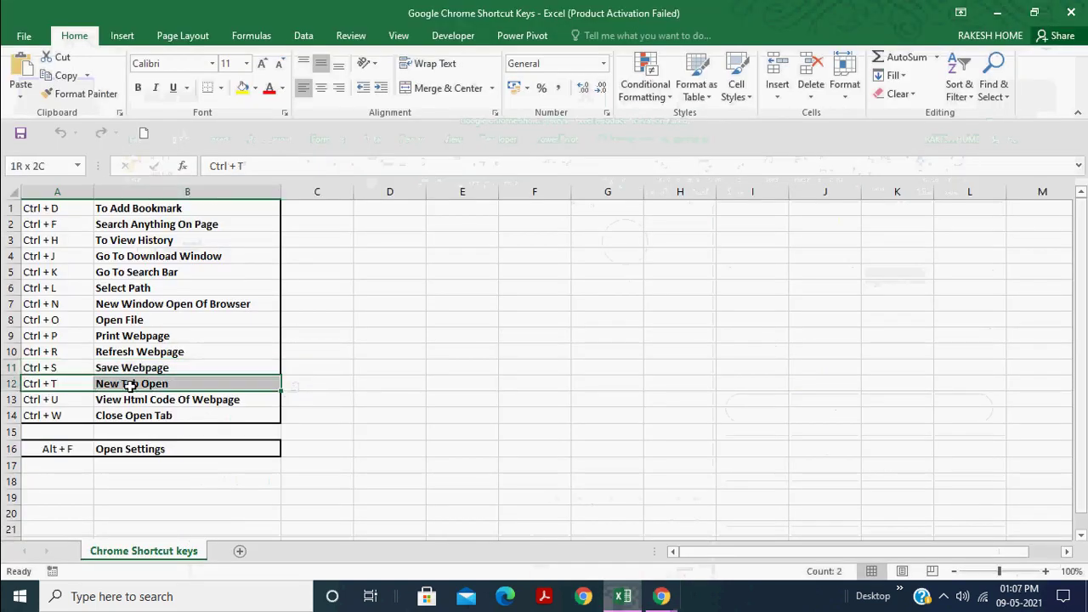
click(661, 596)
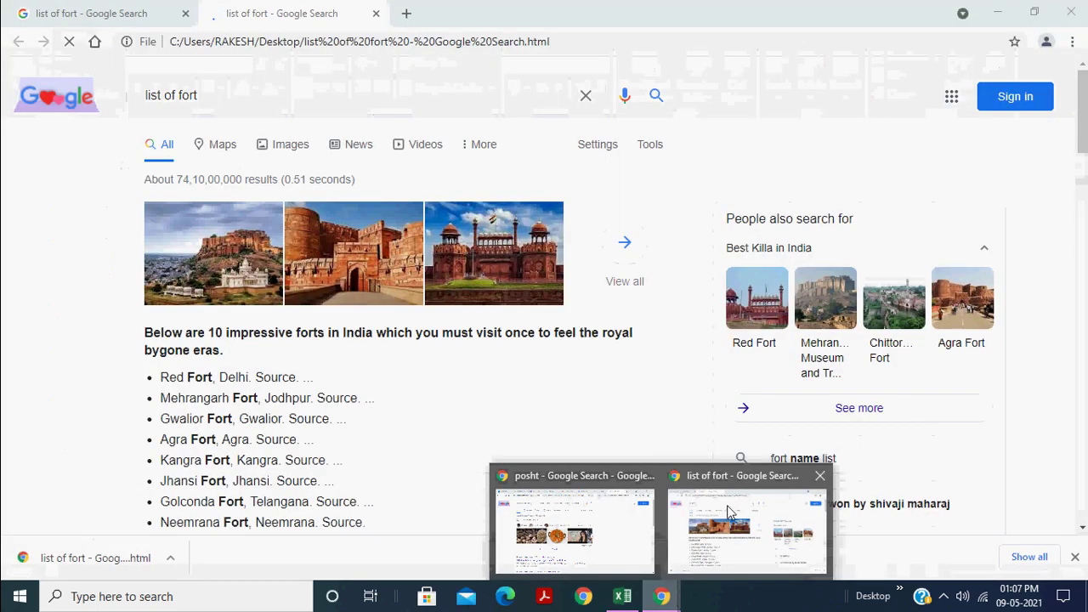
click(729, 511)
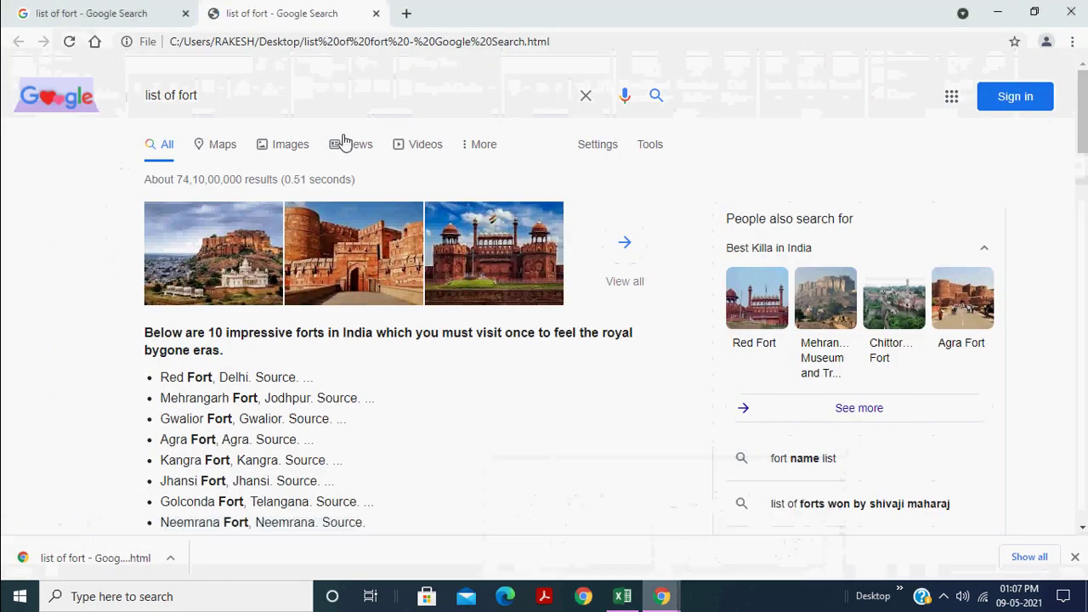
Open two new blank tabs beside the list of fort tabs using + and Ctrl+T.
click(407, 15)
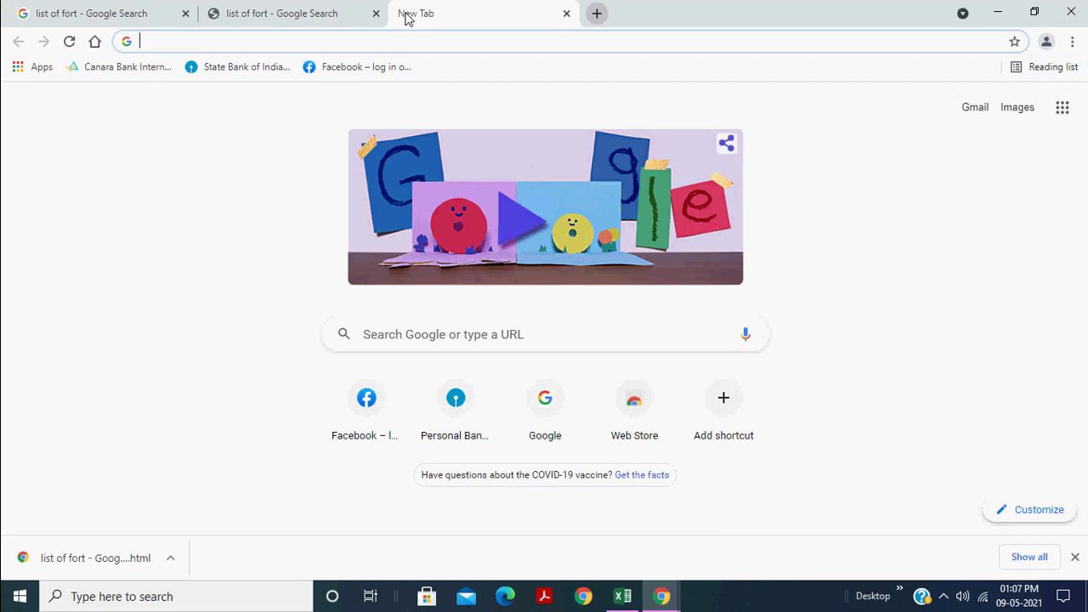
key(ctrl+t)
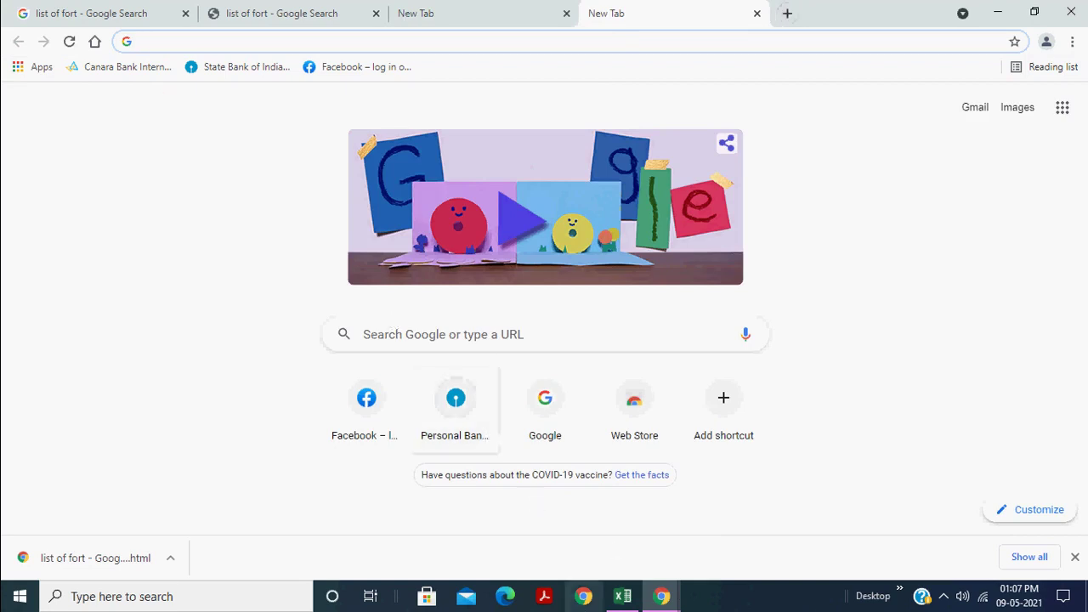
mouse_move(622, 595)
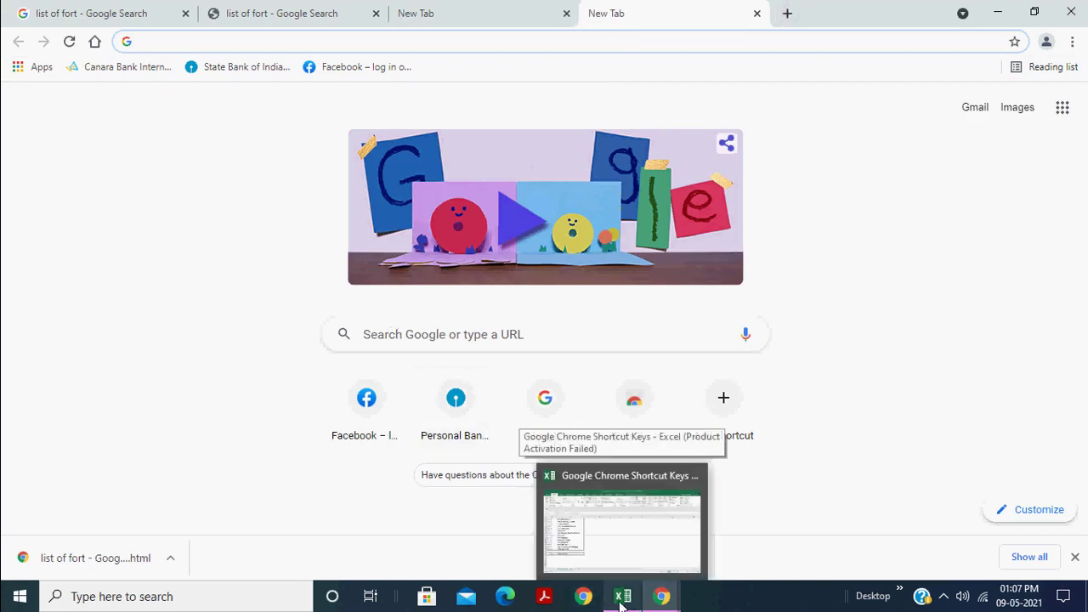
click(621, 600)
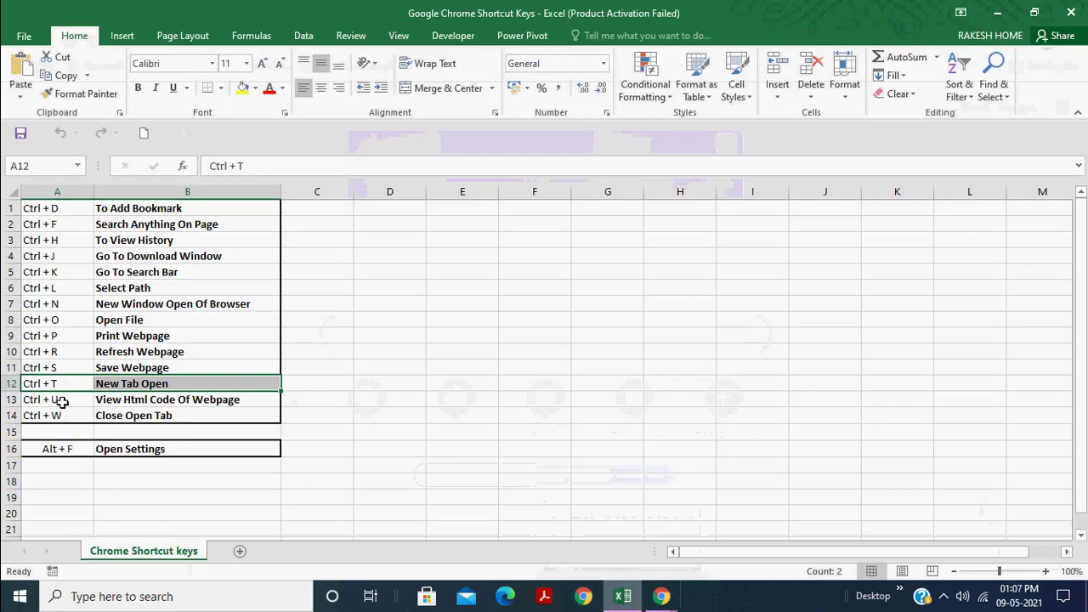
Highlight the View Html Code row, then show the New Tab page source (view-source:chrome://new-tab-page).
drag(58, 399, 111, 400)
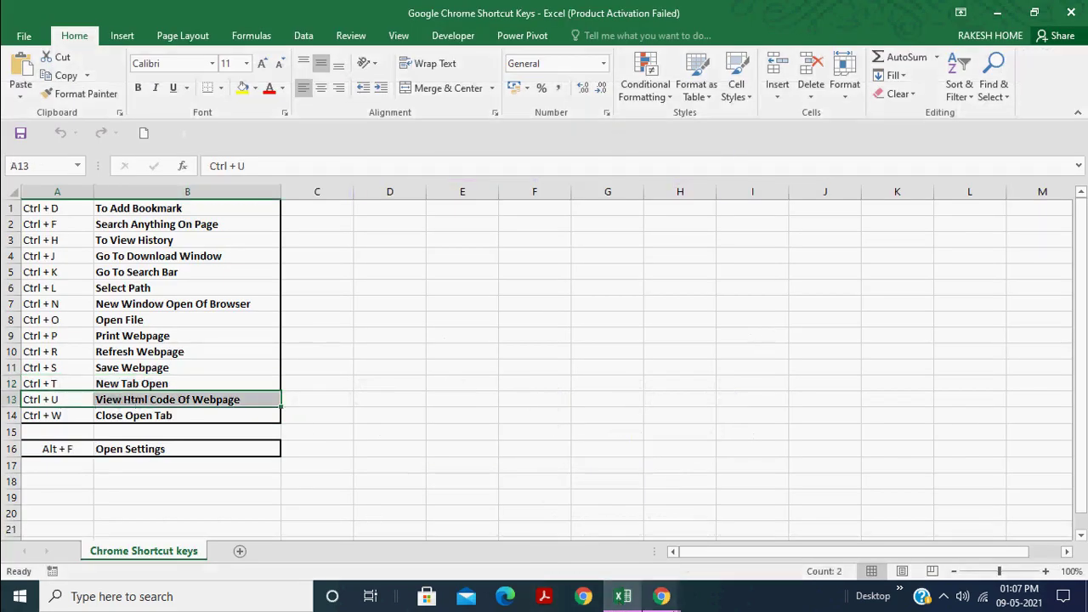
mouse_move(661, 596)
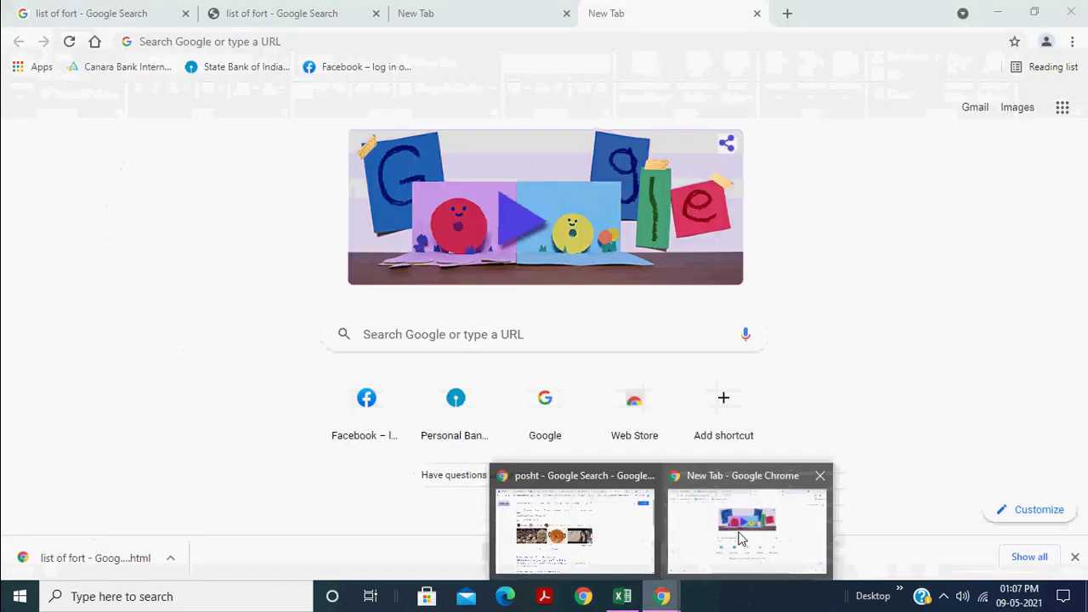
click(739, 537)
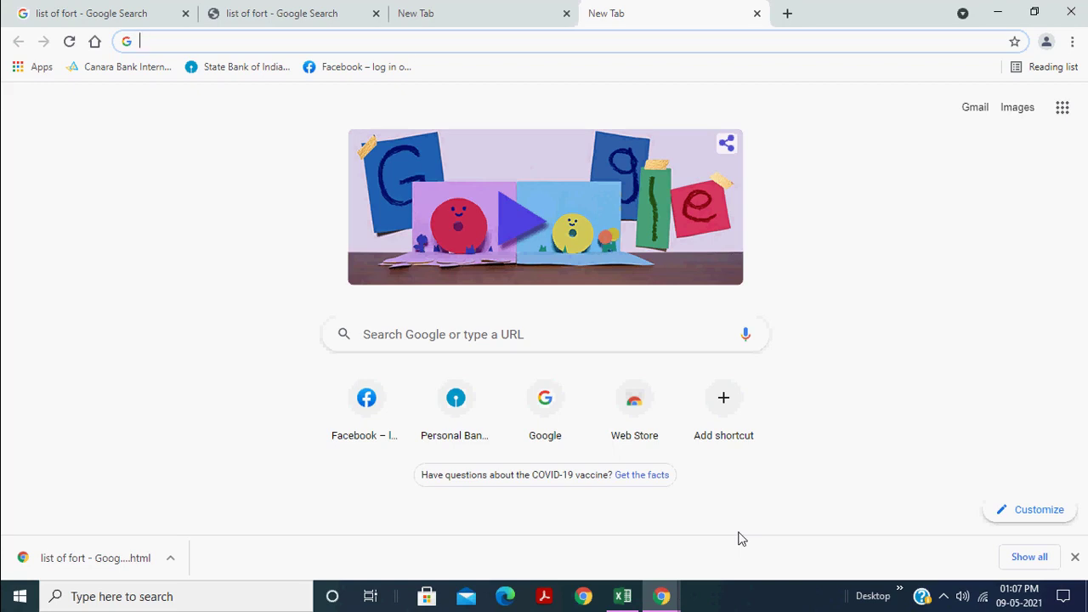
key(ctrl+u)
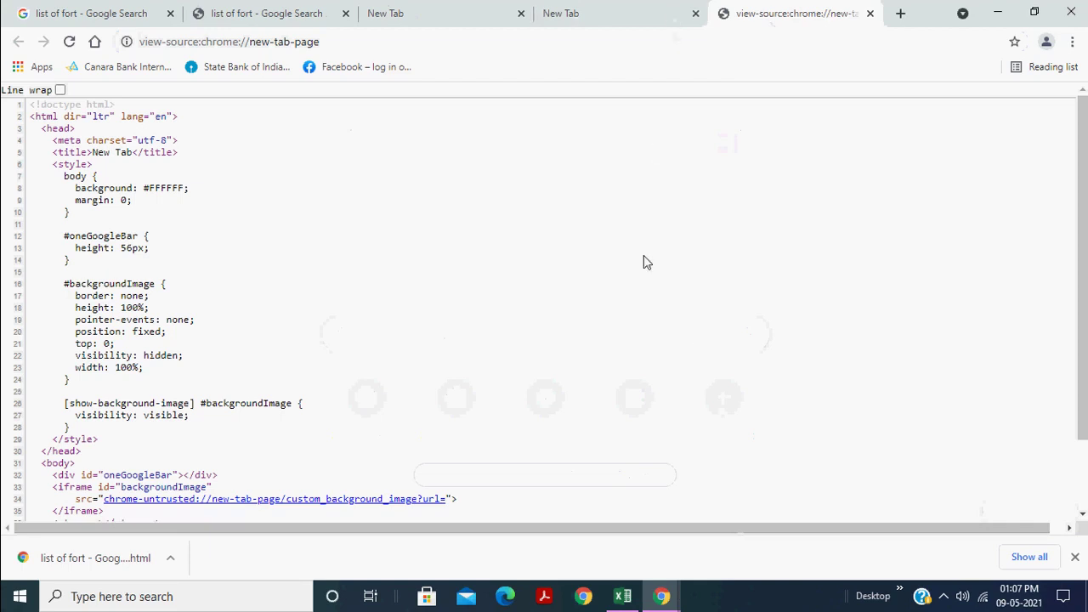
scroll(643, 261, down, 2)
scroll(643, 261, up, 2)
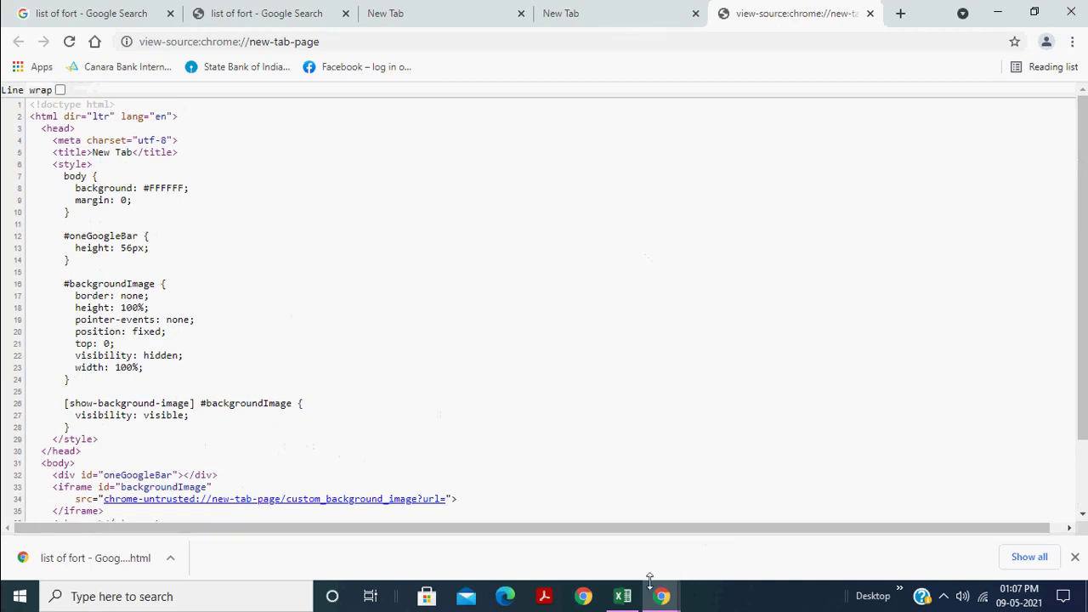
Highlight the Close Open Tab row in Excel and switch back to the Chrome window.
click(625, 597)
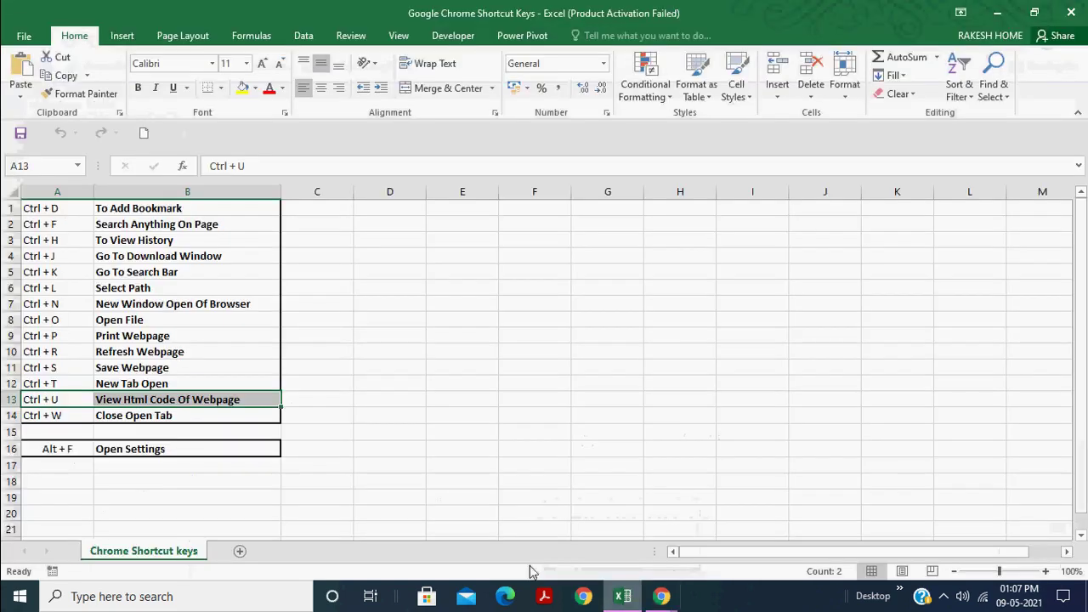
click(49, 418)
drag(122, 416, 187, 416)
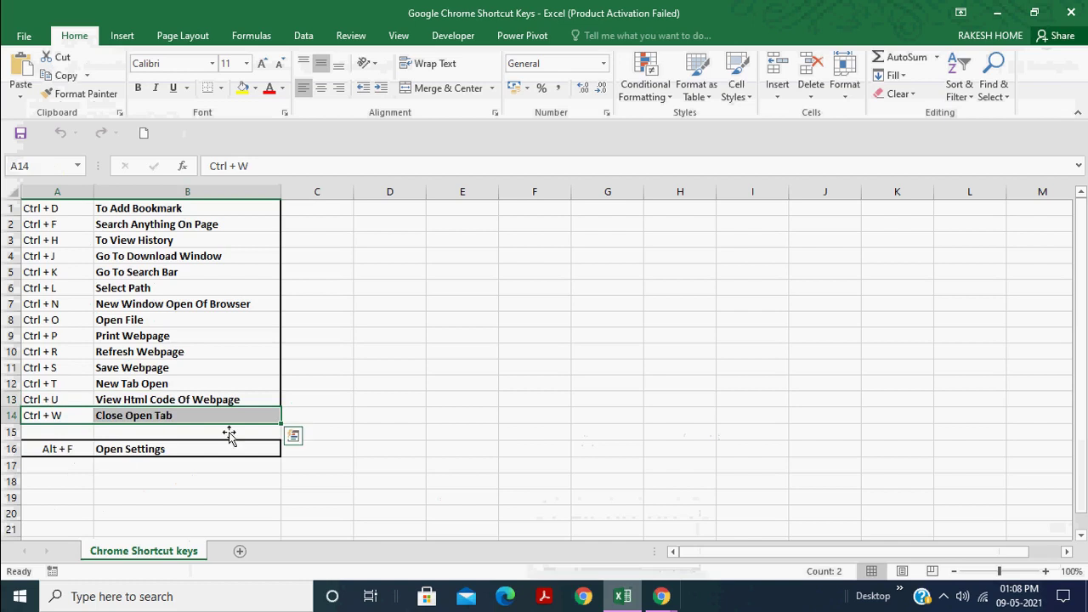
click(661, 598)
click(754, 524)
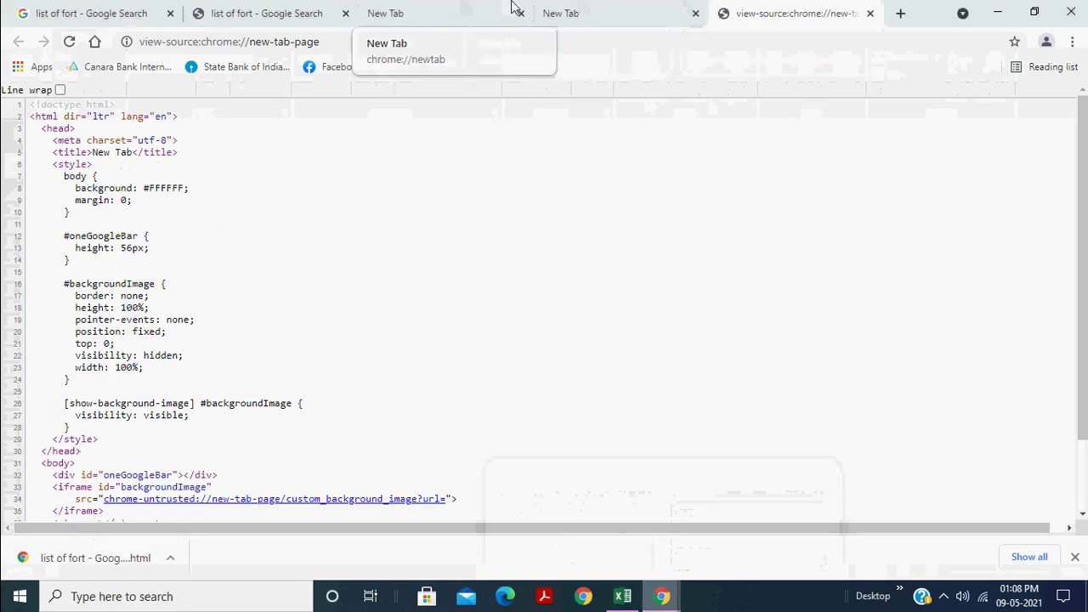
Close both New Tab tabs and the view-source tab, leaving the two list of fort tabs.
click(469, 8)
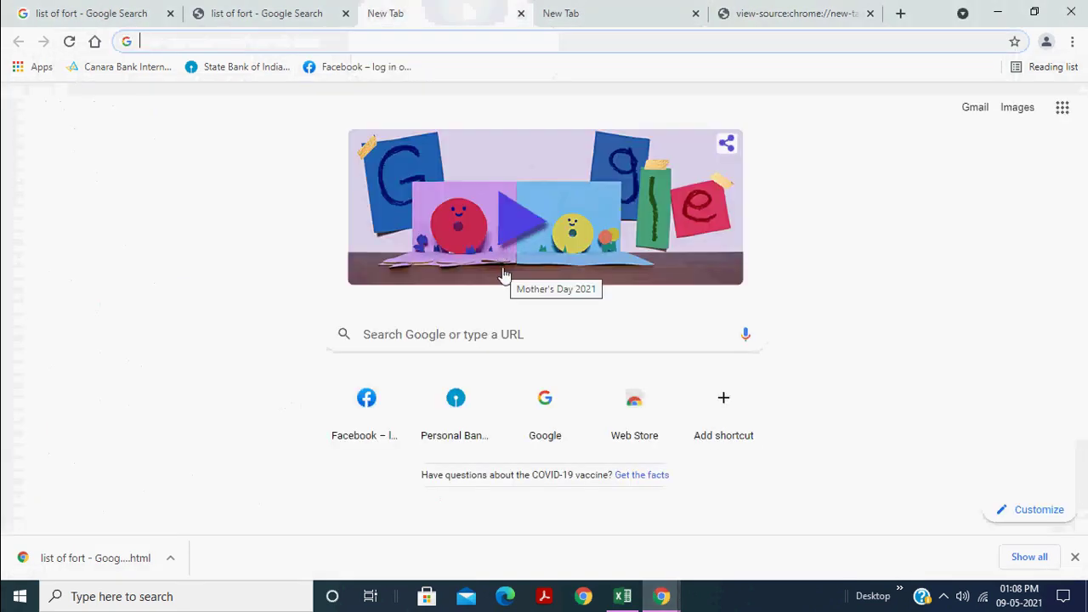
key(ctrl+w)
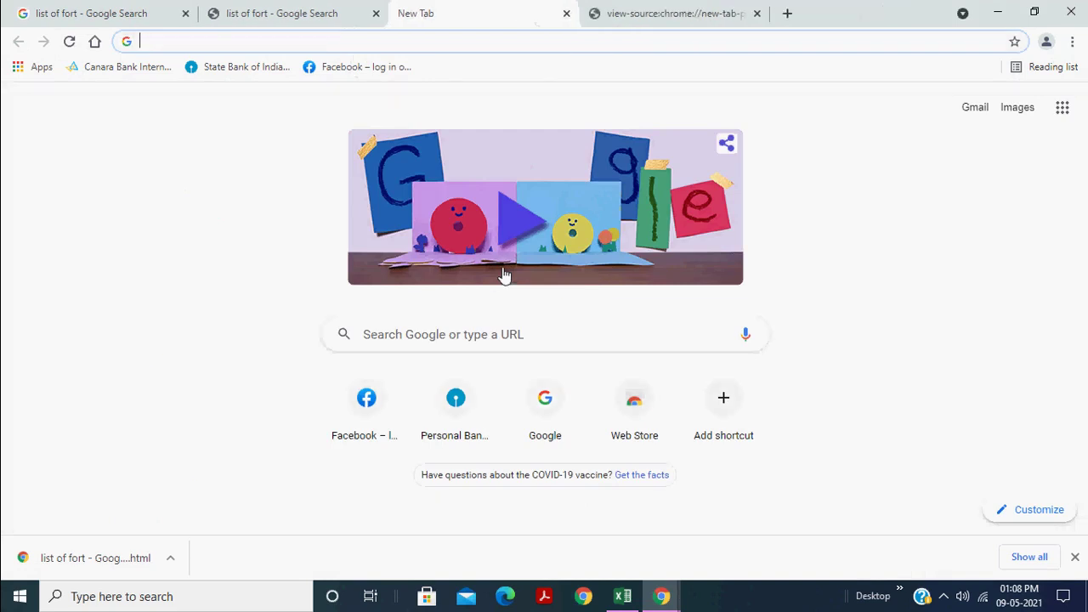
click(566, 14)
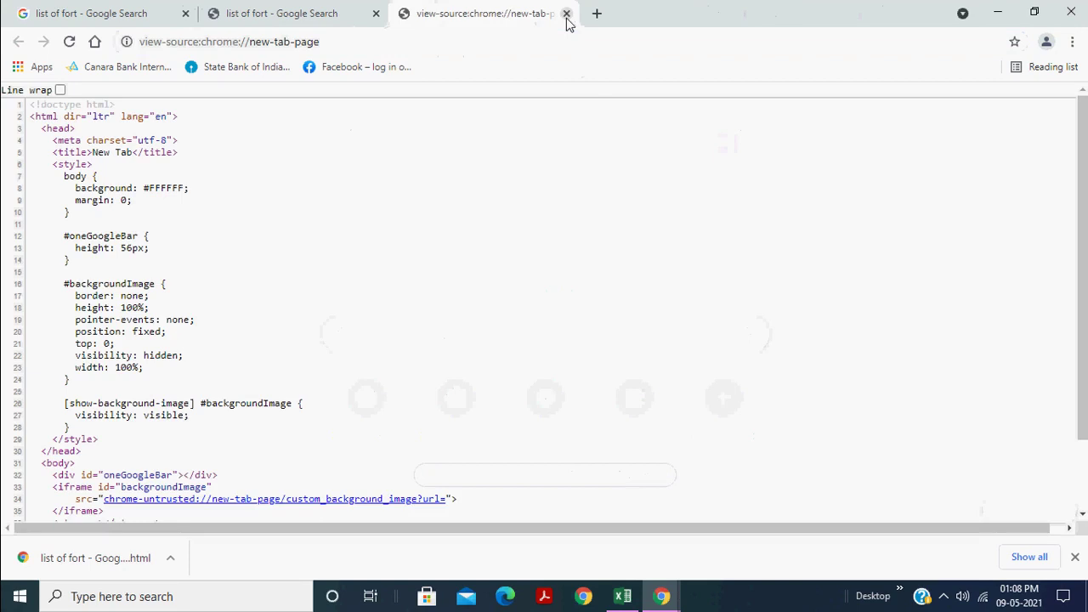
click(566, 13)
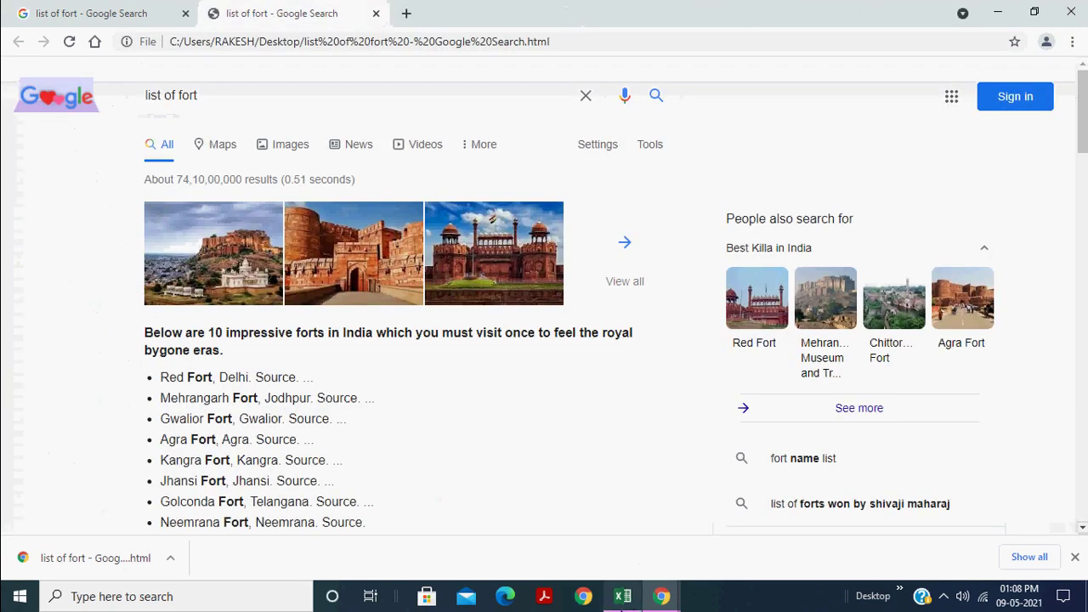
click(622, 596)
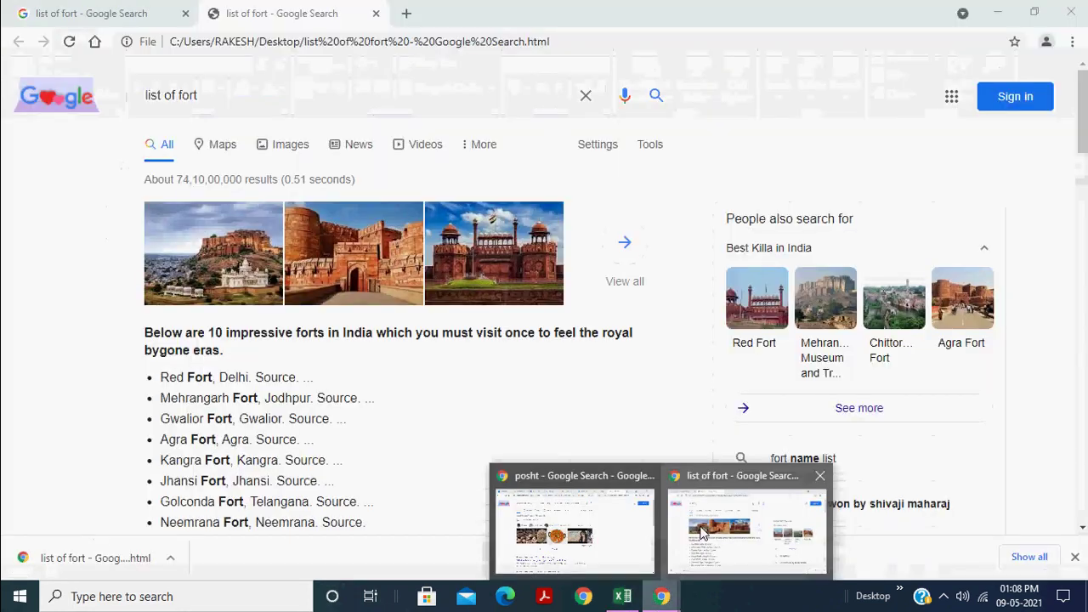
mouse_move(660, 596)
click(731, 527)
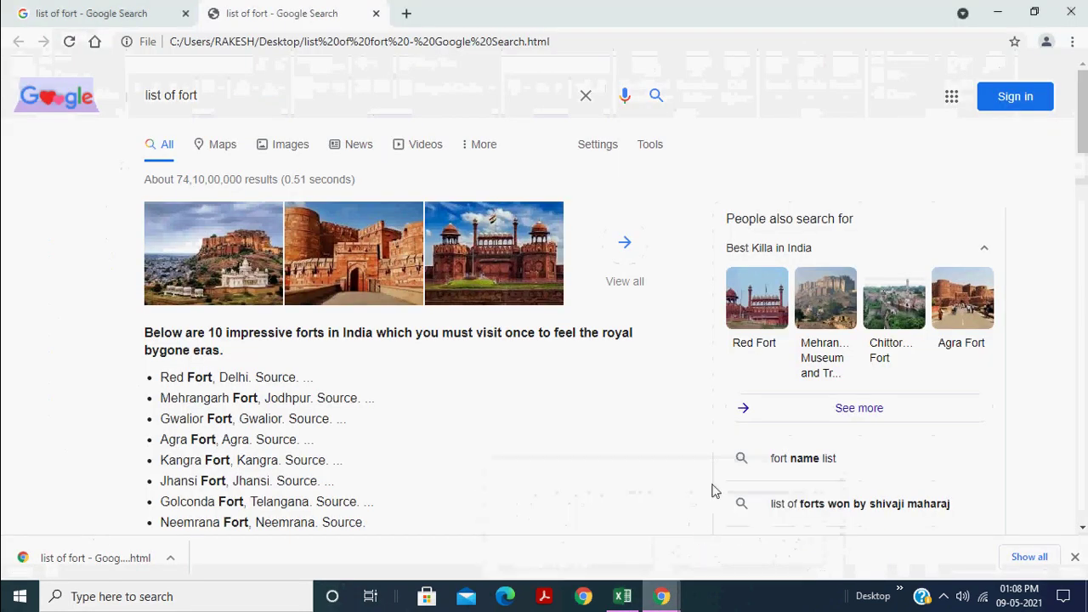
Open and dismiss Chrome's three-dot menu, then reopen it with Alt+F and close it.
click(1073, 42)
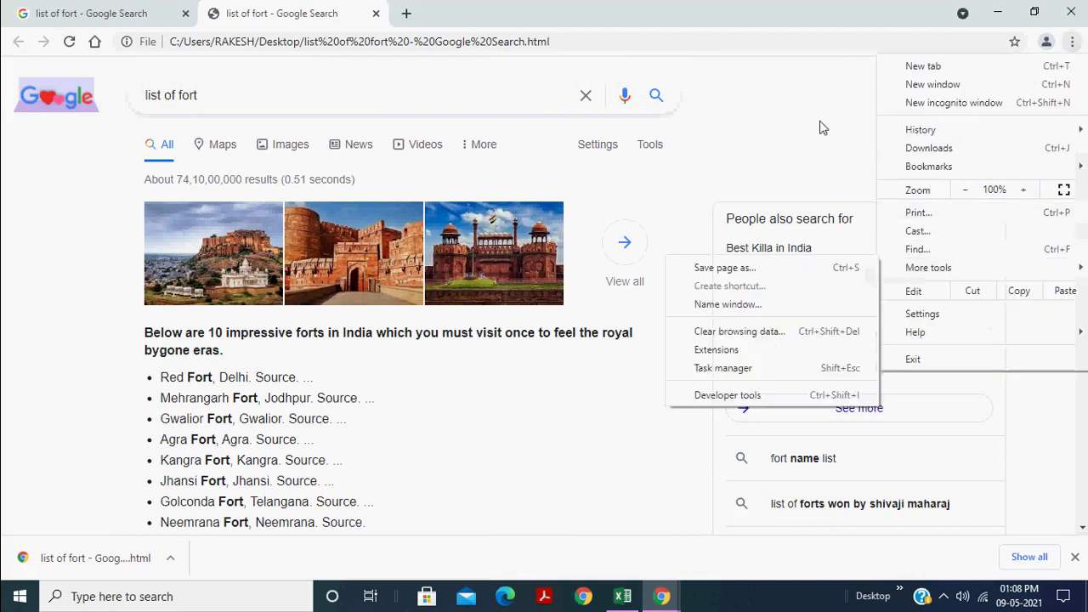
click(796, 104)
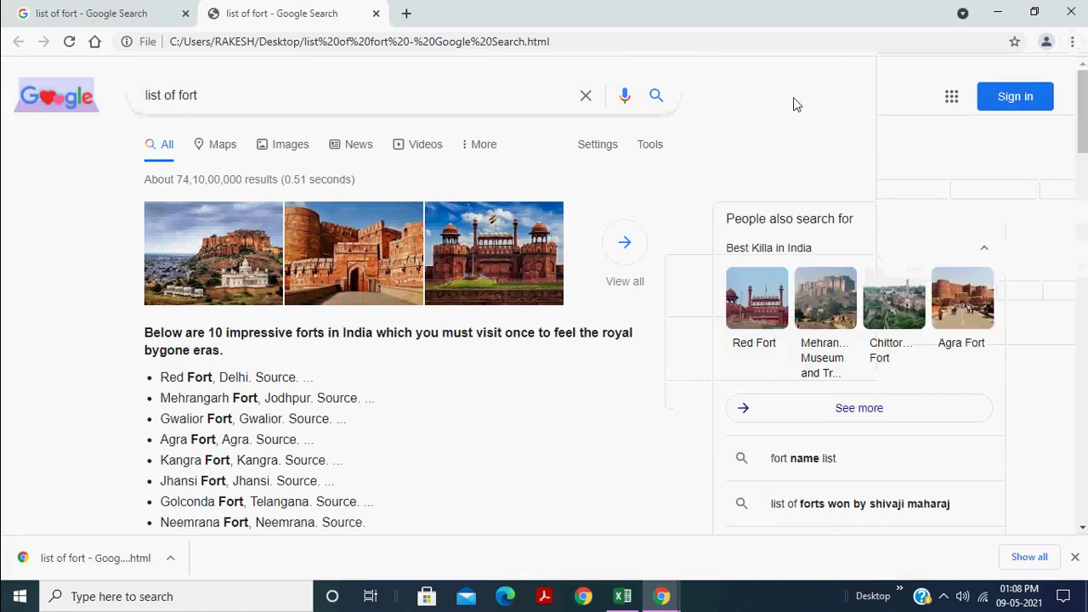
key(alt+f)
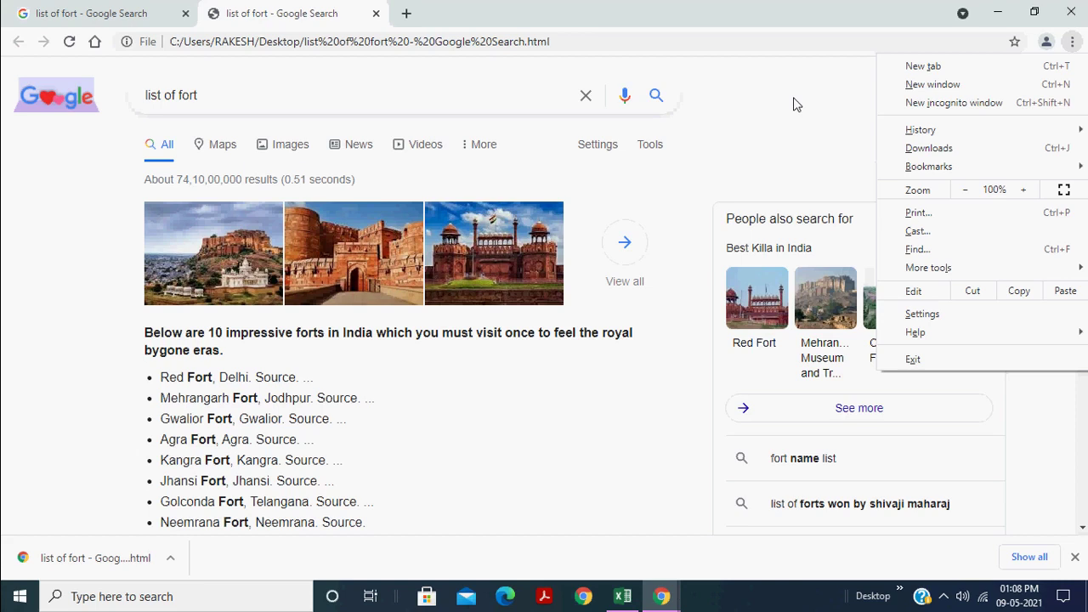
click(796, 104)
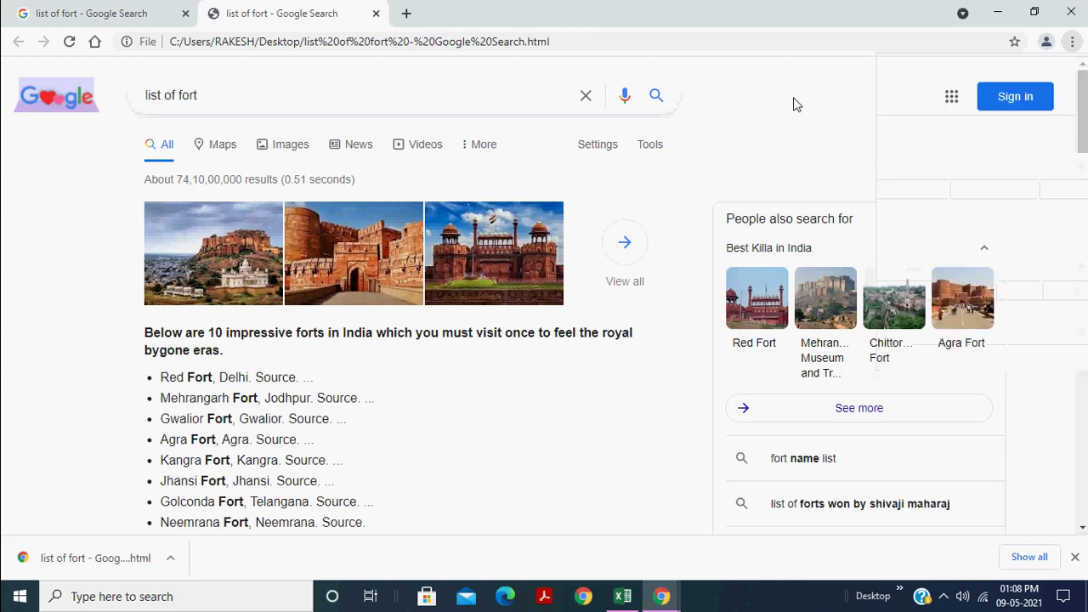